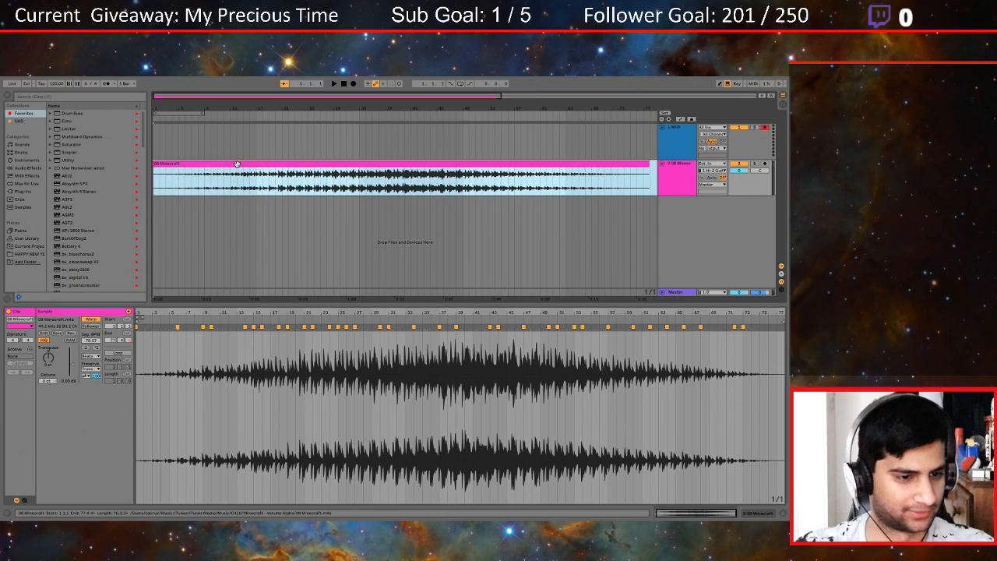
Delete the Minecraft audio track and set the project tempo to 141 BPM
{"action": "left_click", "coordinate": [689, 167]}
{"action": "key", "text": "Delete"}
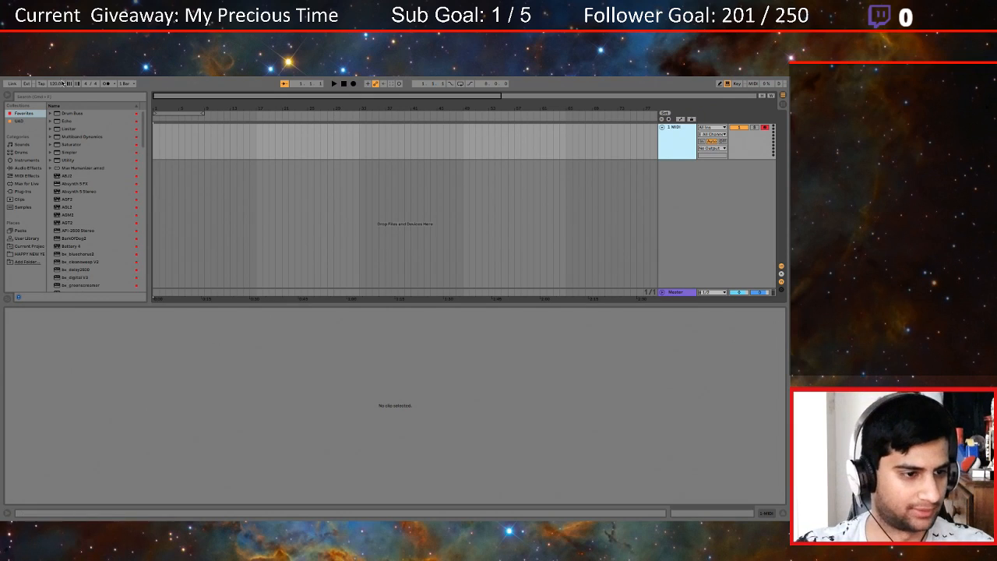
{"action": "left_click", "coordinate": [56, 84]}
{"action": "right_click", "coordinate": [55, 85]}
{"action": "left_click", "coordinate": [54, 88]}
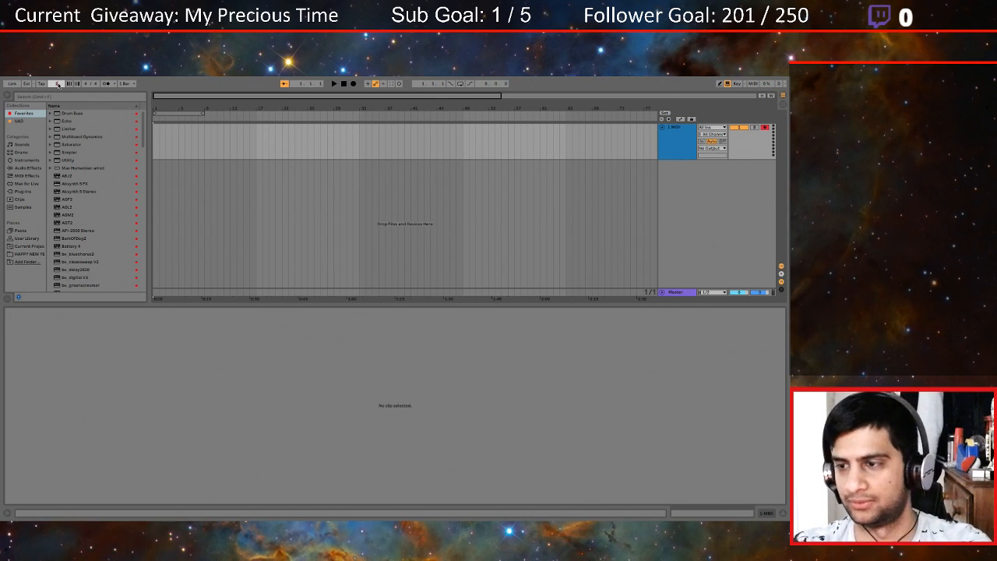
{"action": "key", "text": "Return"}
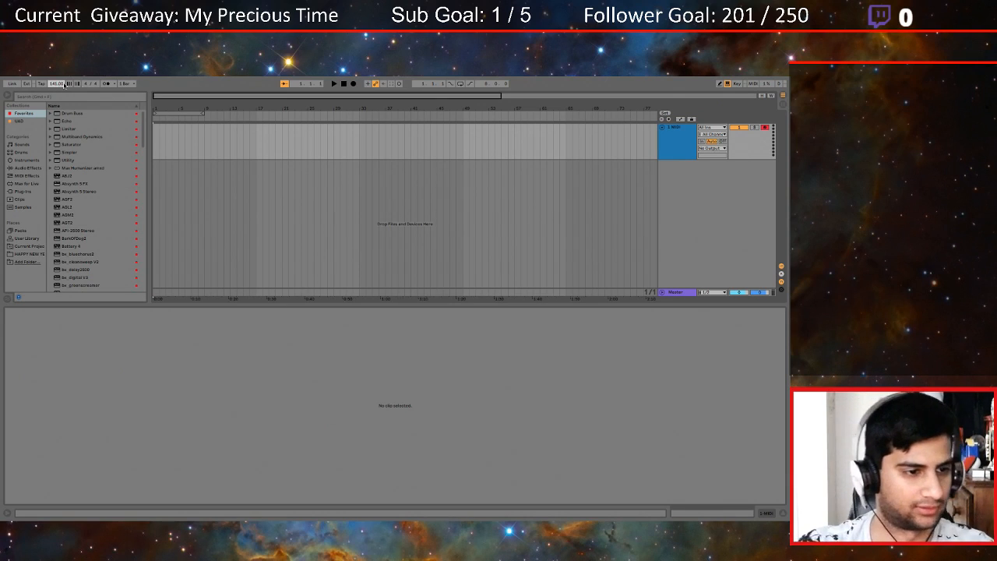
Switch to iTunes and import the Minecraft song from Minecraft - Volume Alpha into Ableton Live as a new audio track
{"action": "key", "text": "ctrl+Left"}
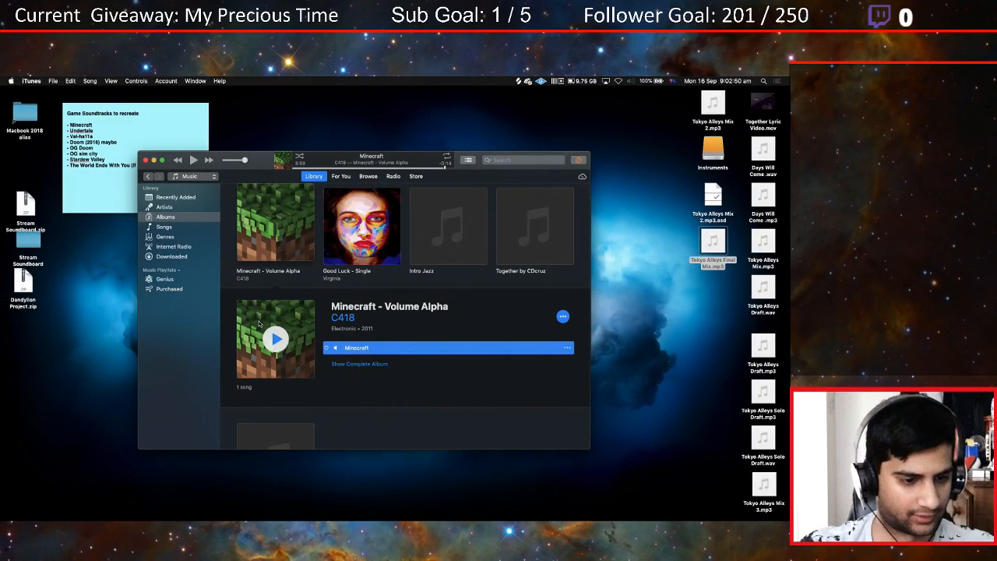
{"action": "key", "text": "ctrl+Right"}
{"action": "key", "text": "ctrl+Left"}
{"action": "left_click_drag", "start_coordinate": [272, 324], "coordinate": [161, 178]}
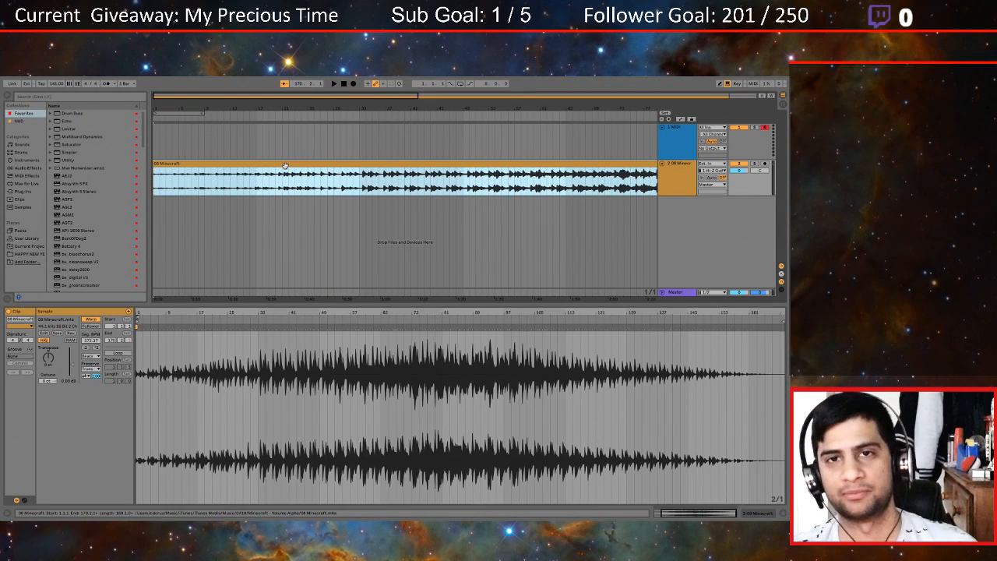
Move the Minecraft clip's start marker back to the beginning of the sample and play the clip
{"action": "left_click", "coordinate": [682, 179]}
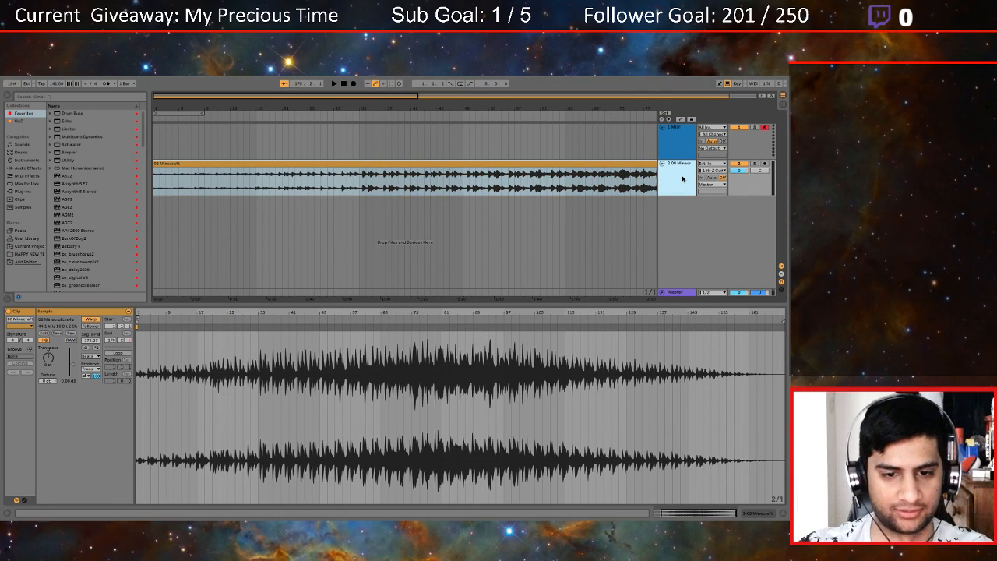
{"action": "left_click", "coordinate": [693, 141]}
{"action": "left_click", "coordinate": [680, 177]}
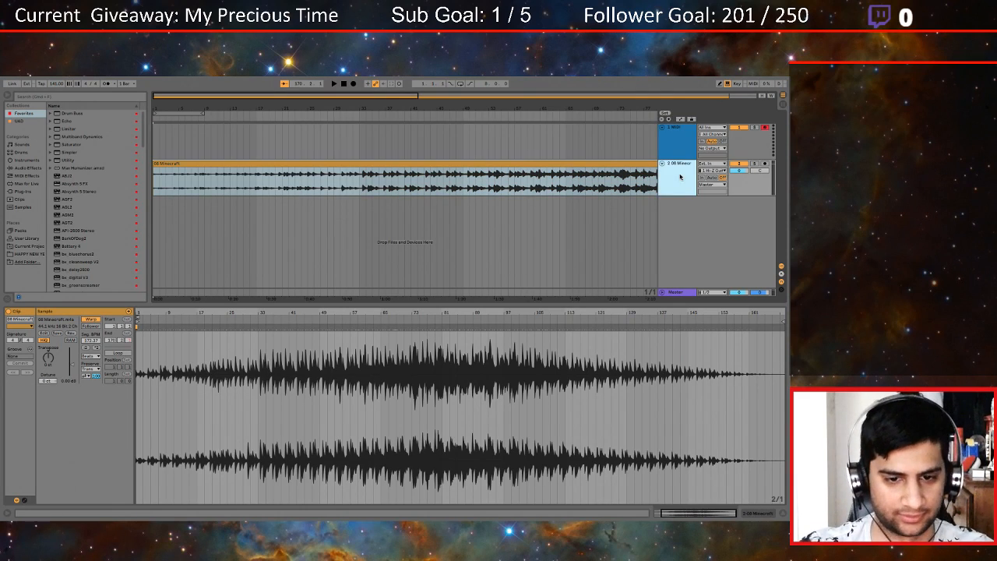
{"action": "key", "text": "space"}
{"action": "key", "text": "space"}
{"action": "left_click_drag", "start_coordinate": [187, 318], "coordinate": [138, 319]}
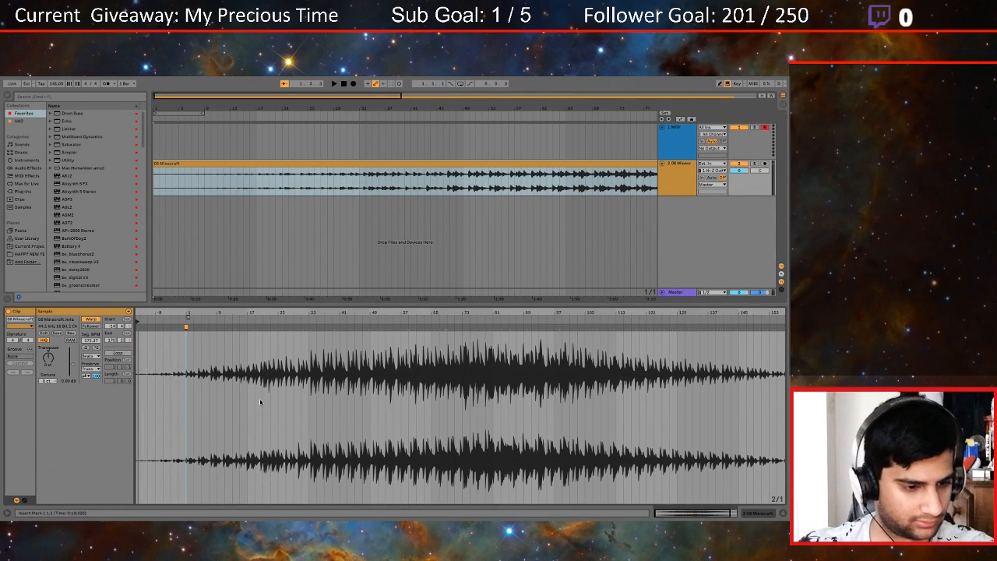
{"action": "key", "text": "space"}
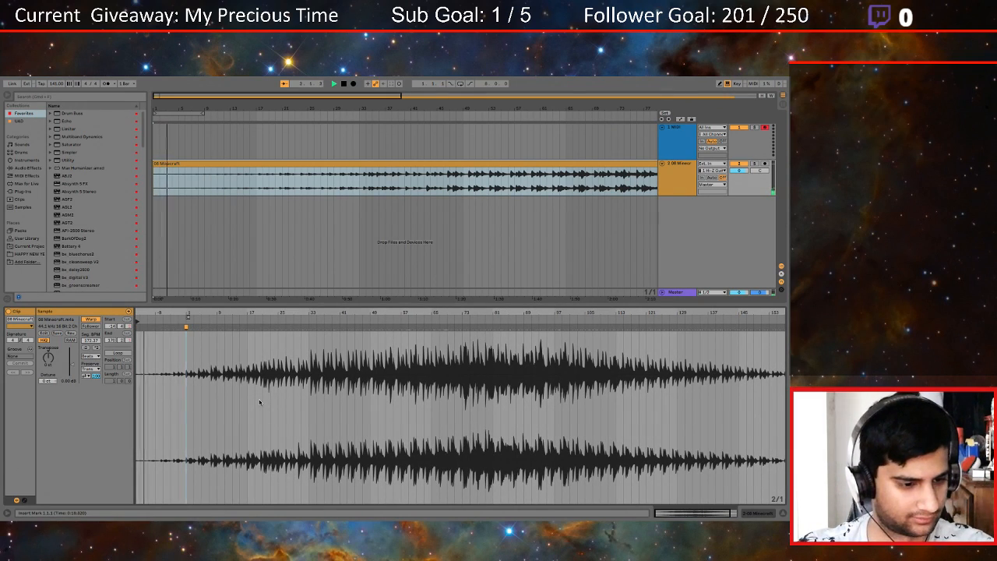
Play the Minecraft clip from around bar 46 to check its timing against the grid
{"action": "left_click", "coordinate": [309, 352]}
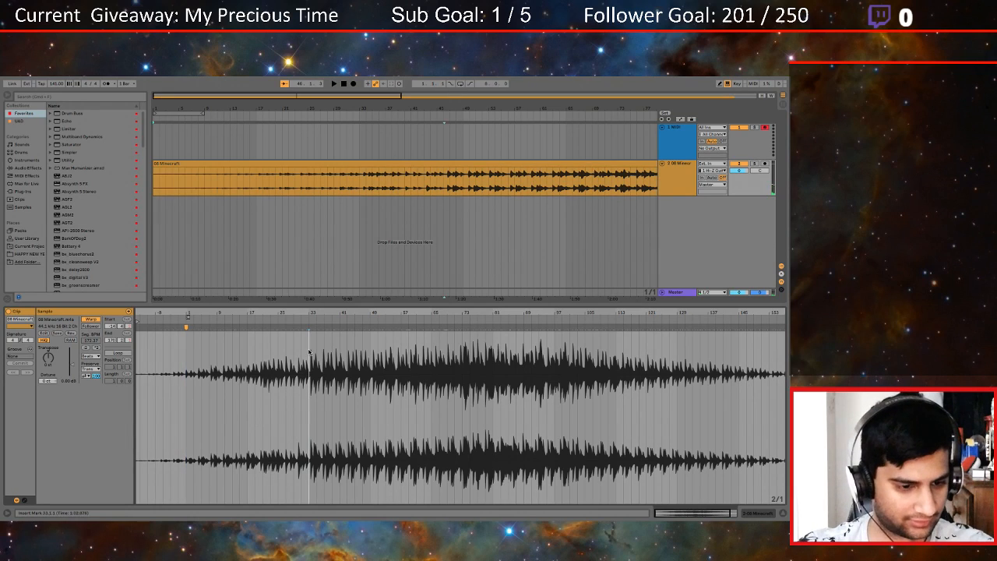
{"action": "left_click", "coordinate": [445, 175]}
{"action": "key", "text": "space"}
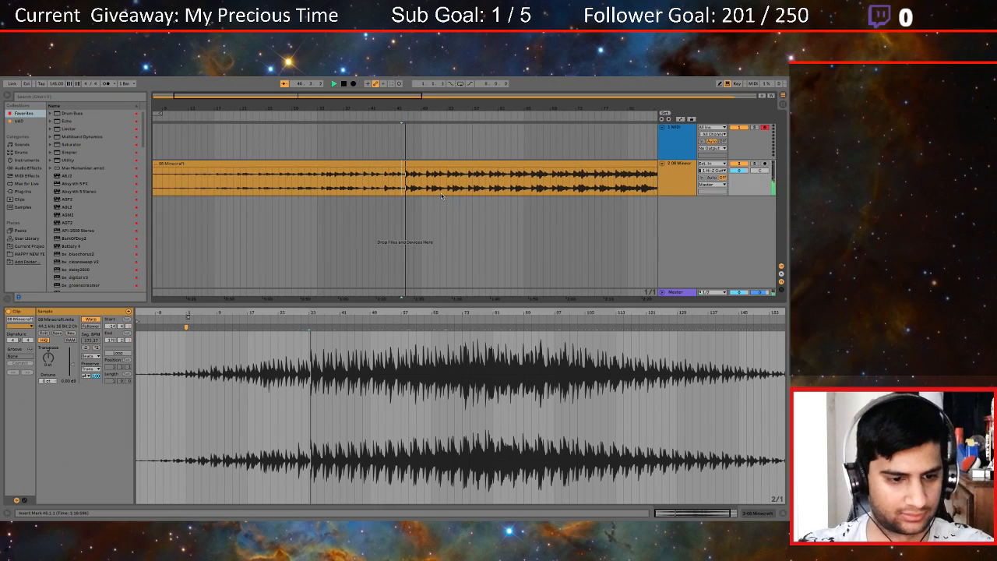
{"action": "key", "text": "space"}
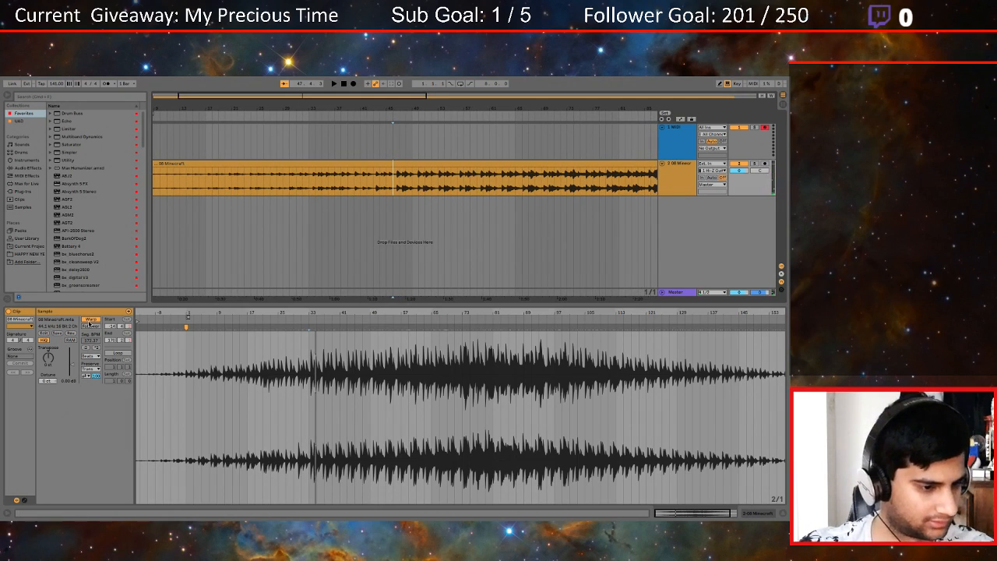
Turn off warping for the Minecraft clip, play it back and enable the metronome
{"action": "left_click", "coordinate": [89, 320]}
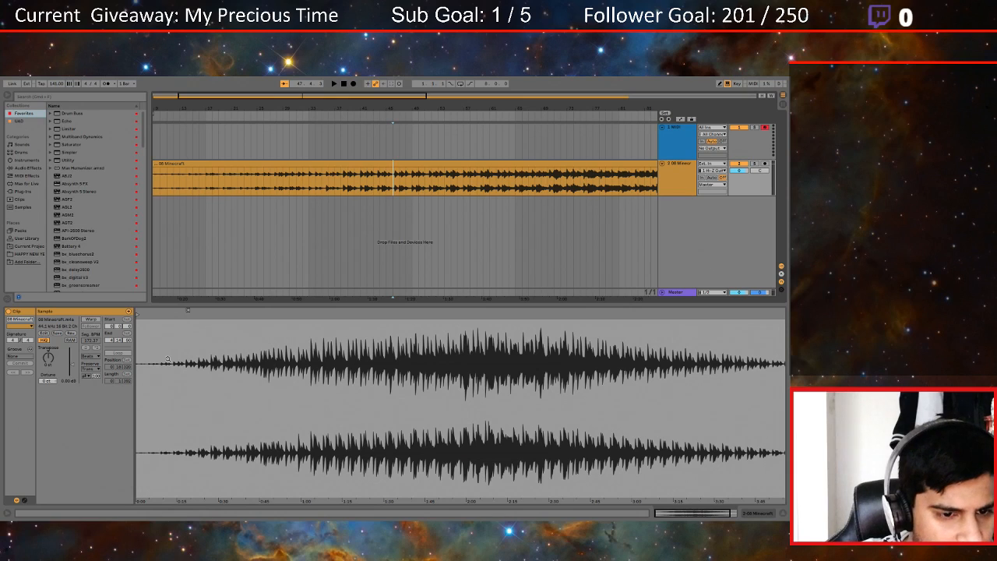
{"action": "key", "text": "space"}
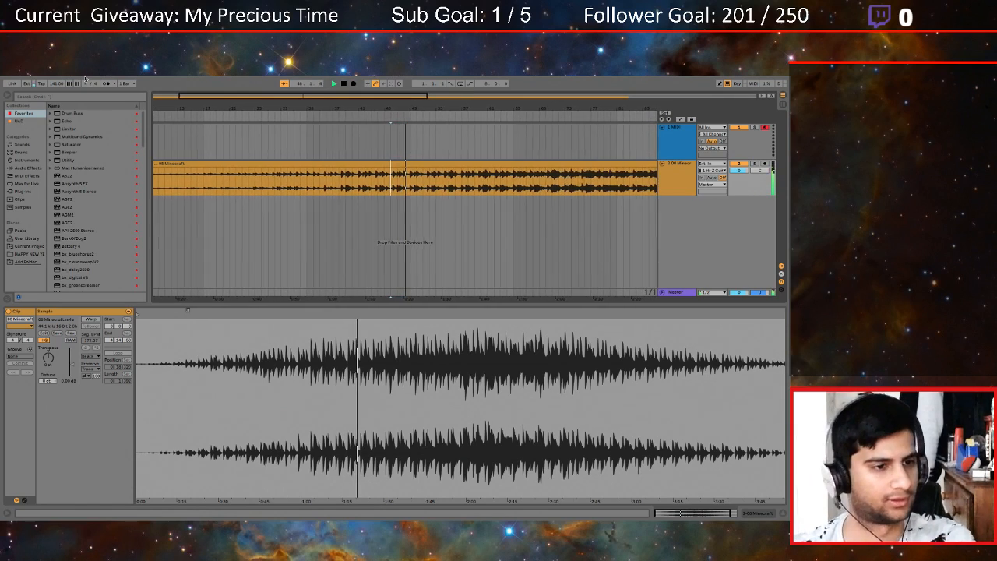
{"action": "left_click", "coordinate": [105, 83]}
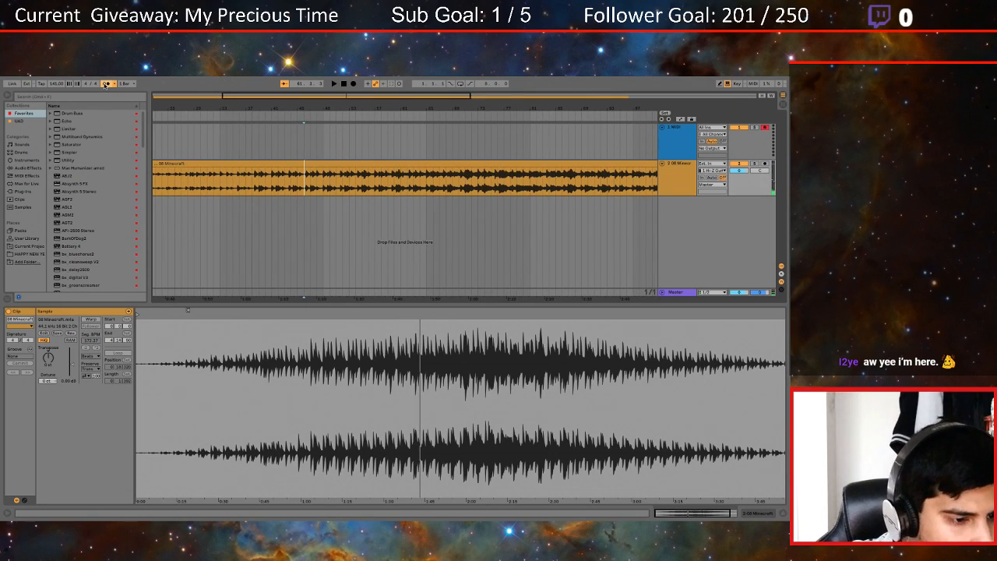
Delete the empty MIDI track and play the Minecraft clip from bar 70 against the metronome
{"action": "left_click", "coordinate": [679, 144]}
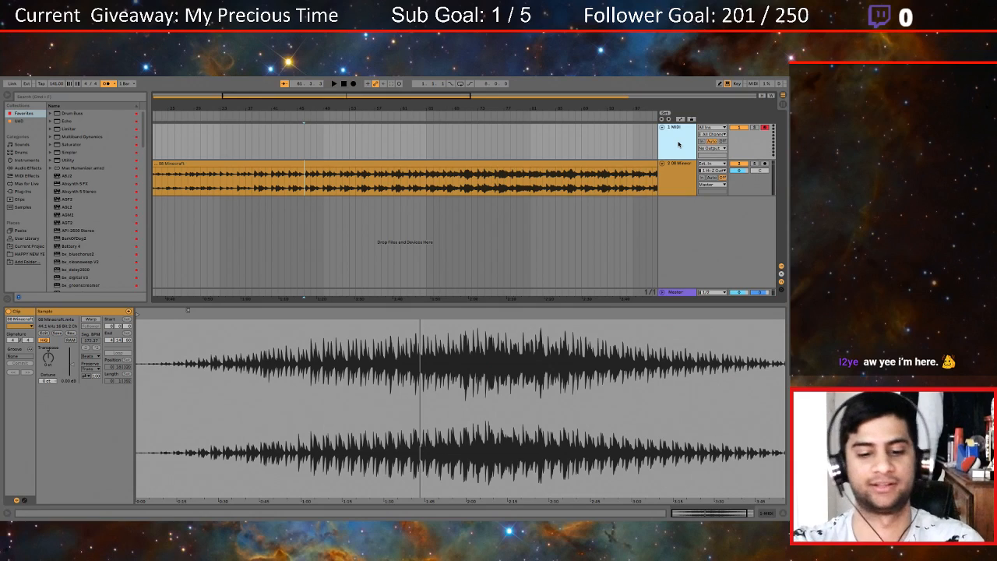
{"action": "key", "text": "Delete"}
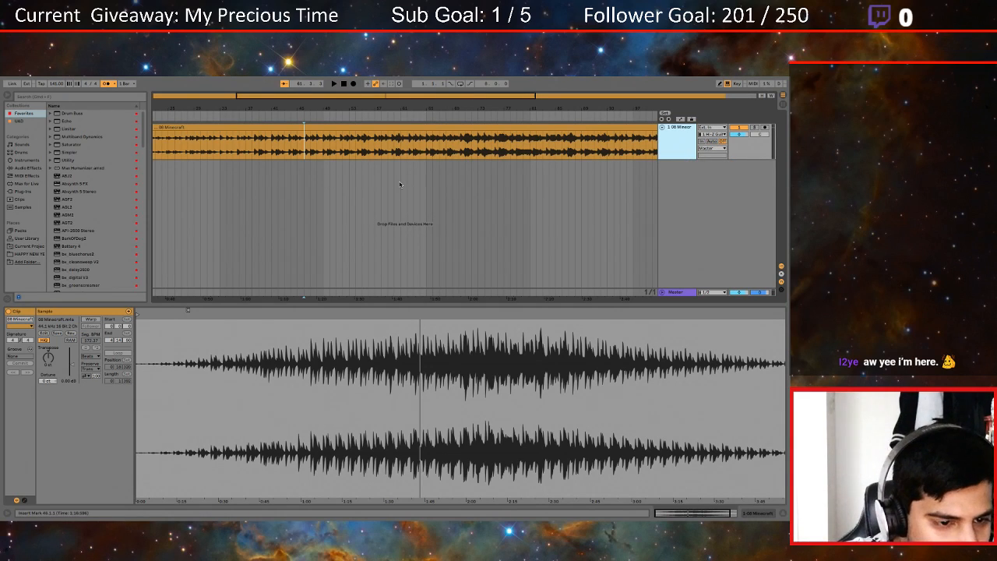
{"action": "mouse_move", "coordinate": [405, 108]}
{"action": "left_mouse_down"}
{"action": "mouse_move", "coordinate": [457, 116]}
{"action": "mouse_move", "coordinate": [456, 177]}
{"action": "left_mouse_up"}
{"action": "left_click", "coordinate": [370, 153]}
{"action": "key", "text": "space"}
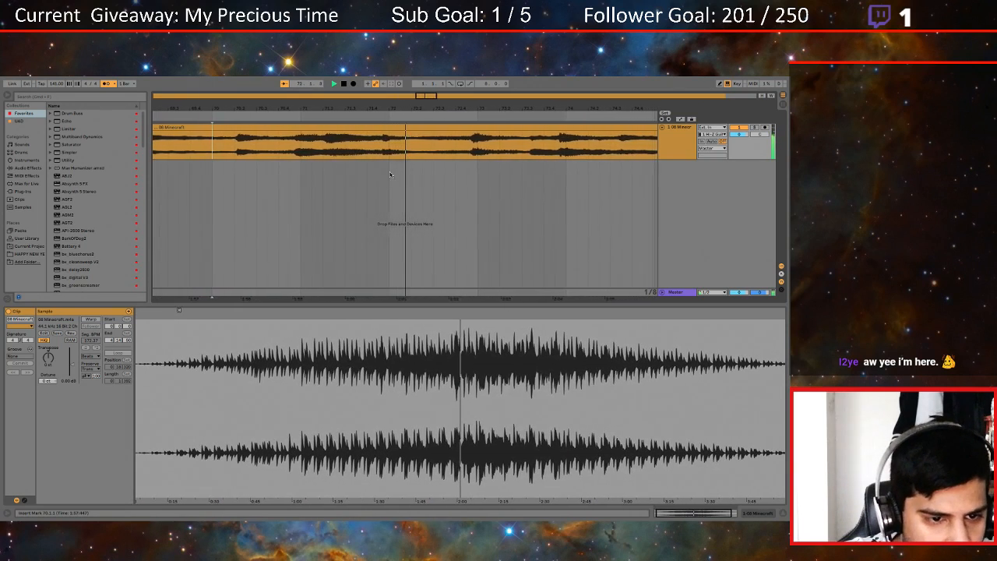
{"action": "left_click_drag", "start_coordinate": [586, 108], "coordinate": [586, 85]}
{"action": "left_click_drag", "start_coordinate": [388, 108], "coordinate": [388, 100]}
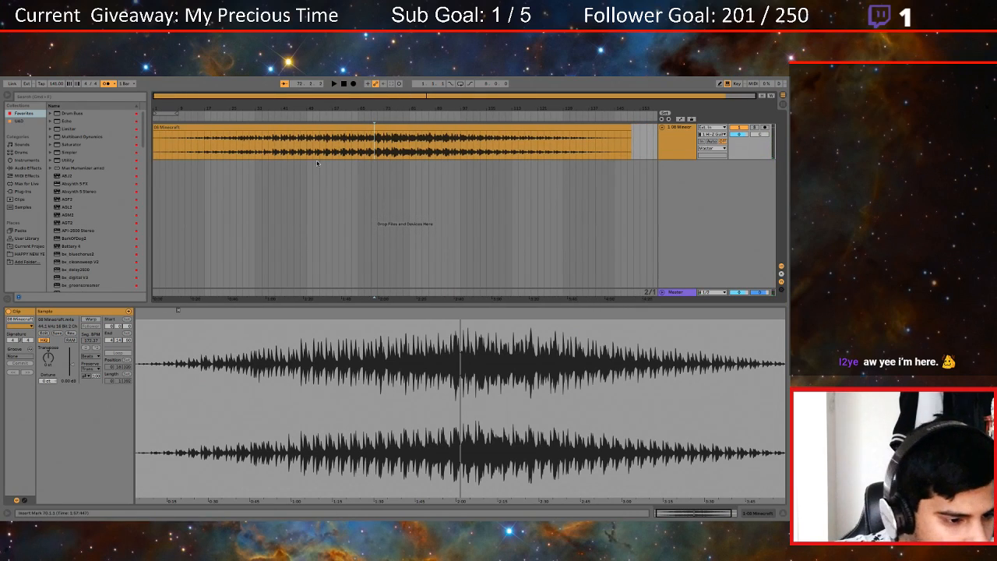
Set the project tempo to 172.27 BPM and play the Minecraft clip from bar 31
{"action": "double_click", "coordinate": [56, 86]}
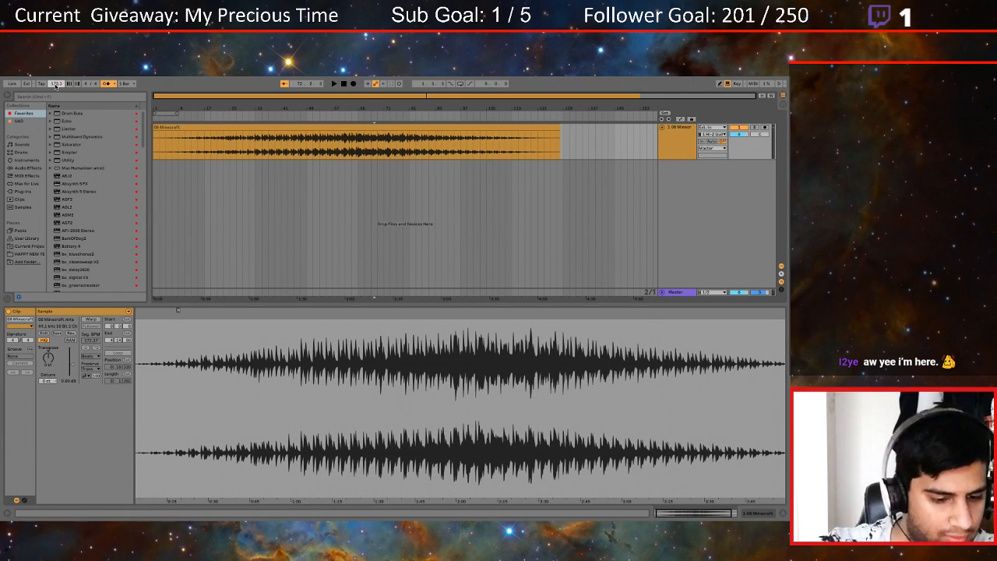
{"action": "key", "text": "Return"}
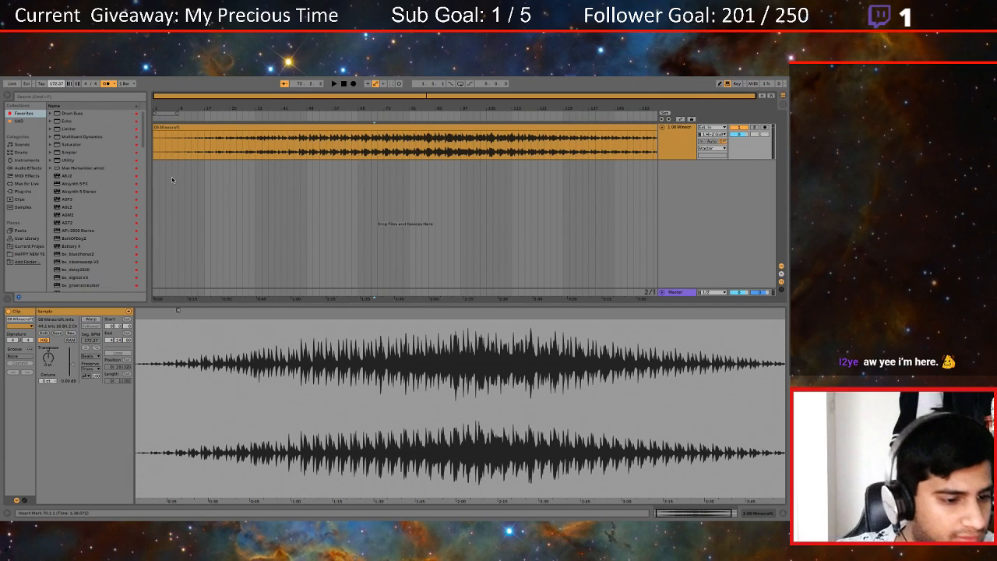
{"action": "scroll", "coordinate": [265, 152], "scroll_direction": "up", "scroll_amount": 3}
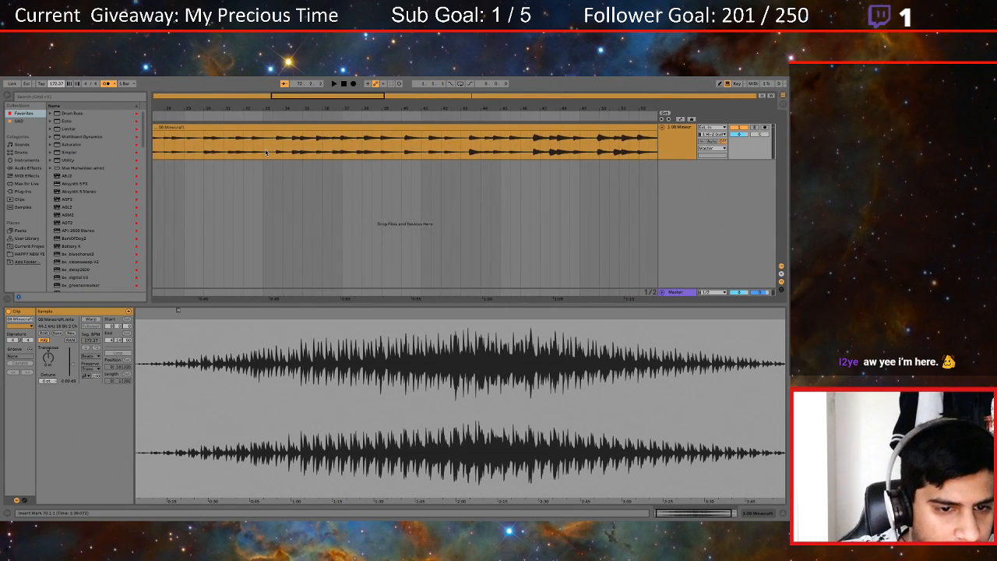
{"action": "scroll", "coordinate": [266, 152], "scroll_direction": "up", "scroll_amount": 5}
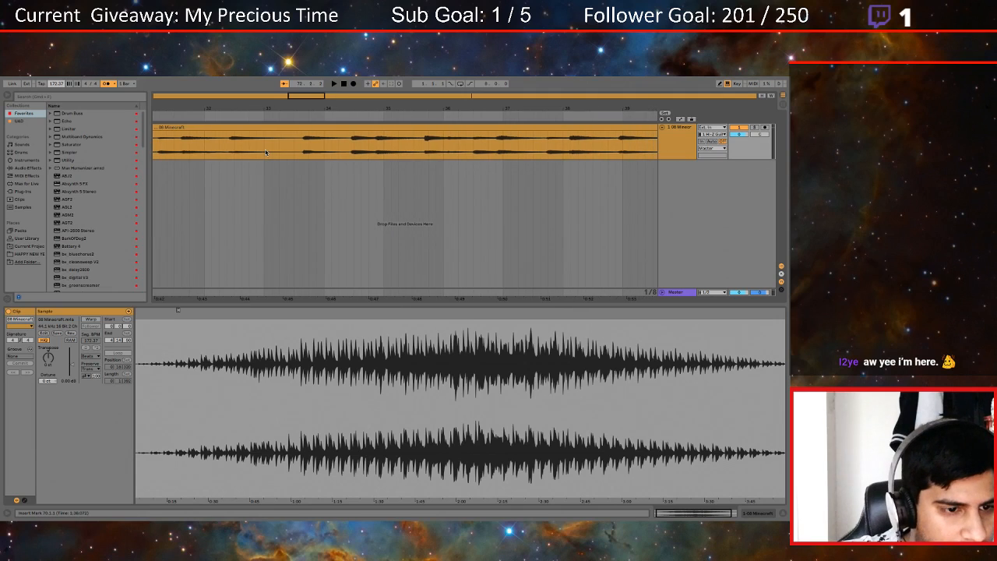
{"action": "scroll", "coordinate": [372, 129], "scroll_direction": "down", "scroll_amount": 8}
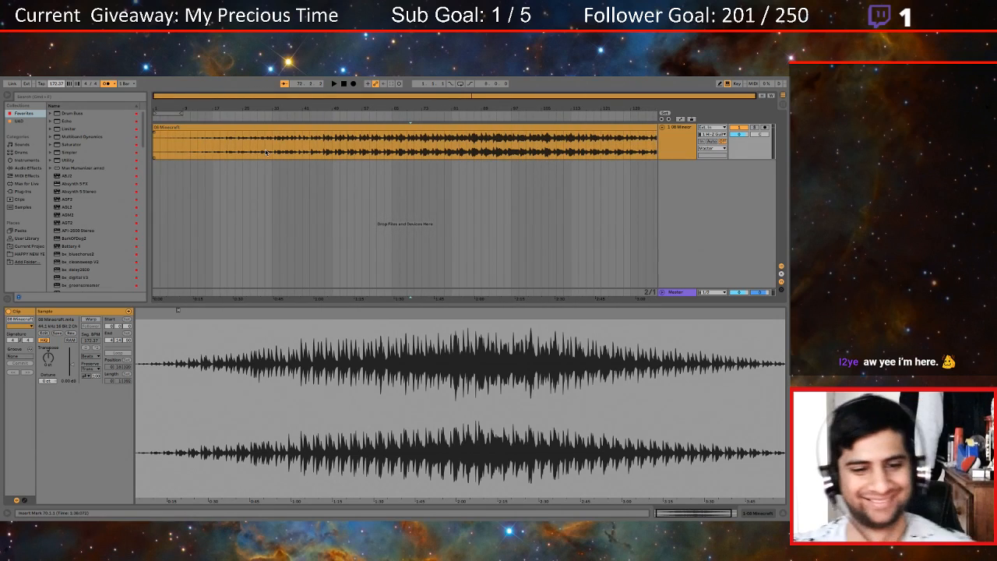
{"action": "left_click", "coordinate": [399, 148]}
{"action": "left_click", "coordinate": [266, 152]}
{"action": "key", "text": "space"}
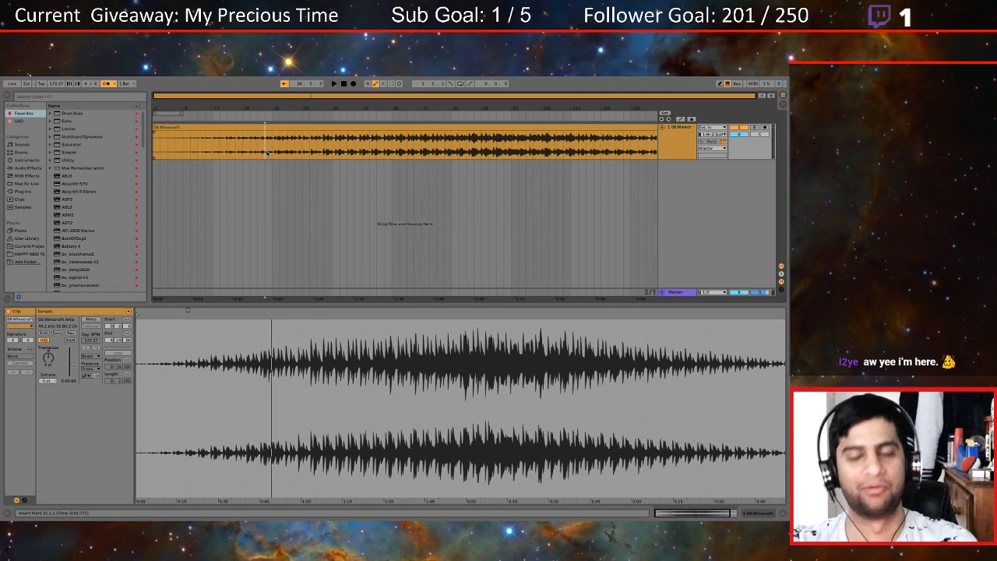
Play the Minecraft clip from bar 65 and compare its beats with the metronome and grid
{"action": "key", "text": "space"}
{"action": "left_click", "coordinate": [385, 143]}
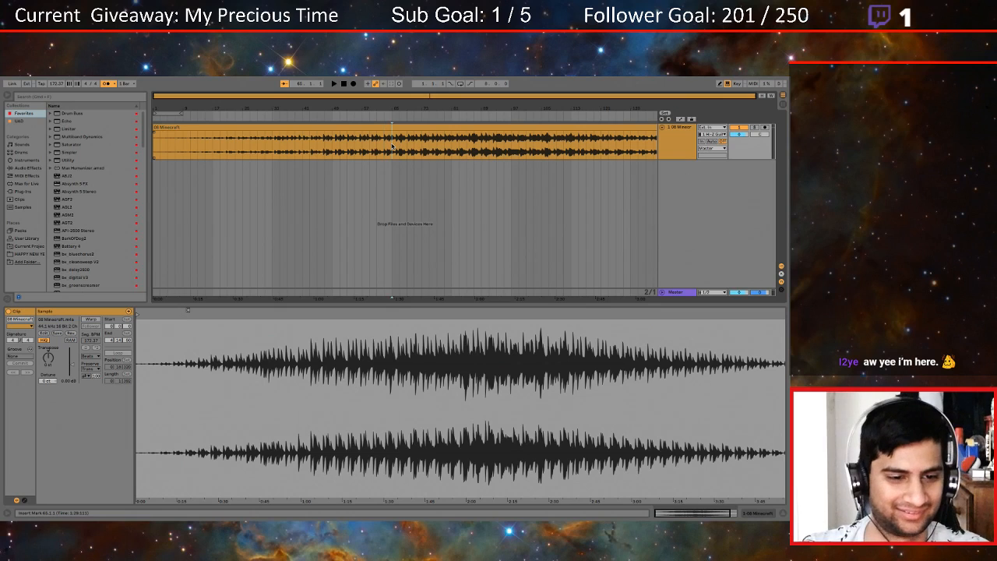
{"action": "key", "text": "space"}
{"action": "scroll", "coordinate": [426, 163], "scroll_direction": "up", "scroll_amount": 10}
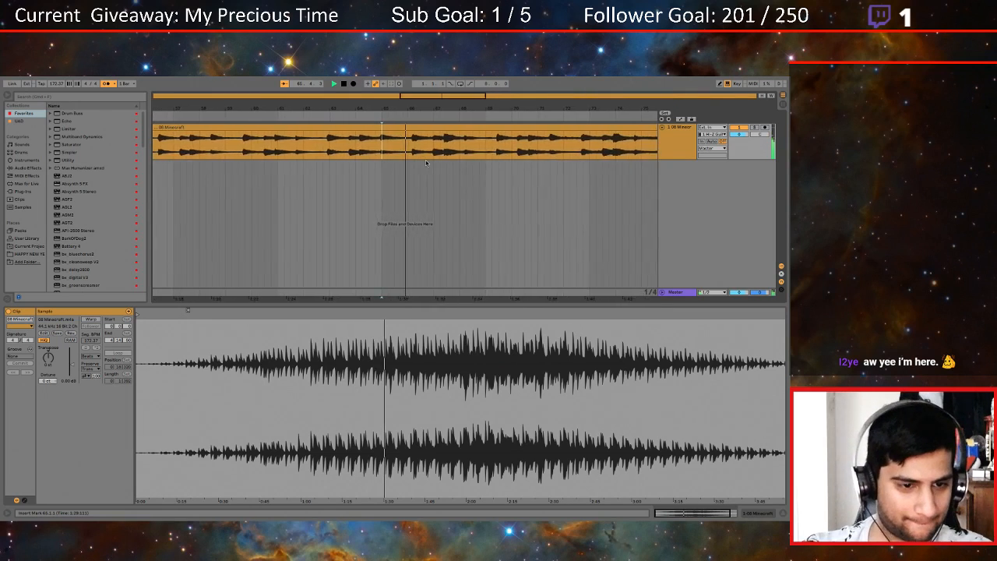
{"action": "scroll", "coordinate": [426, 163], "scroll_direction": "down", "scroll_amount": 6}
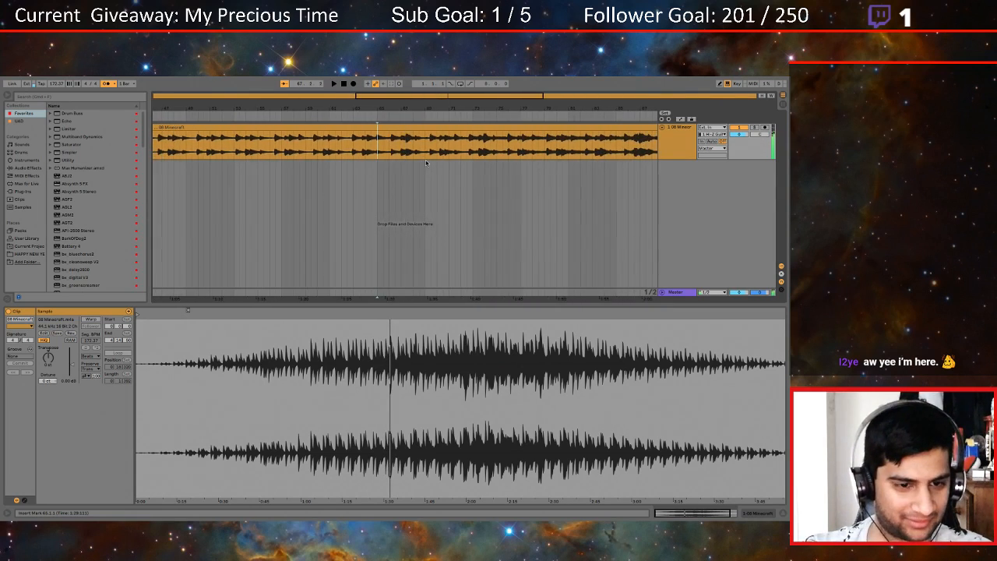
{"action": "scroll", "coordinate": [427, 163], "scroll_direction": "down", "scroll_amount": 2}
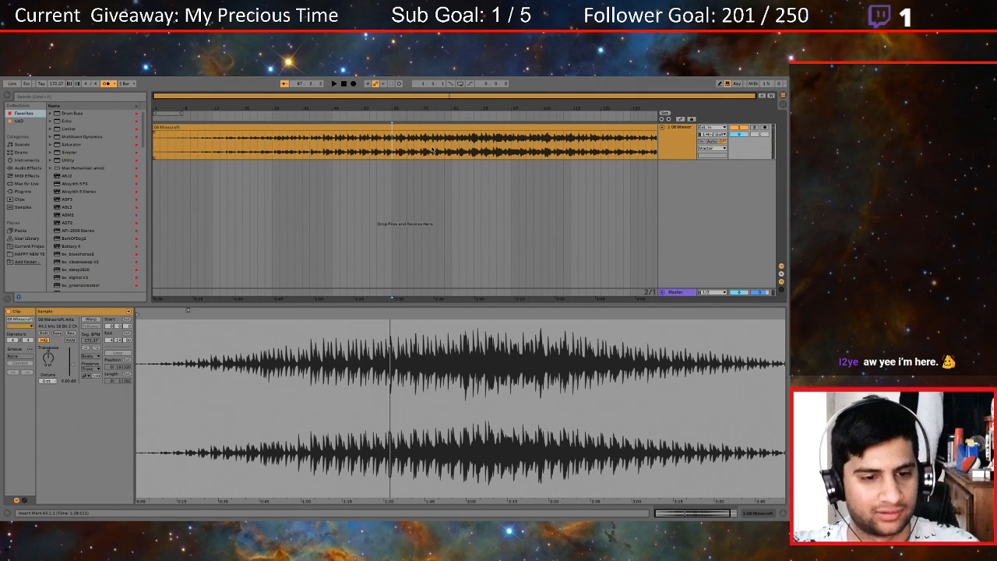
Play the Minecraft clip from bar 77 and examine how its transients line up with the grid
{"action": "left_click", "coordinate": [438, 148]}
{"action": "key", "text": "space"}
{"action": "scroll", "coordinate": [441, 148], "scroll_direction": "up", "scroll_amount": 4}
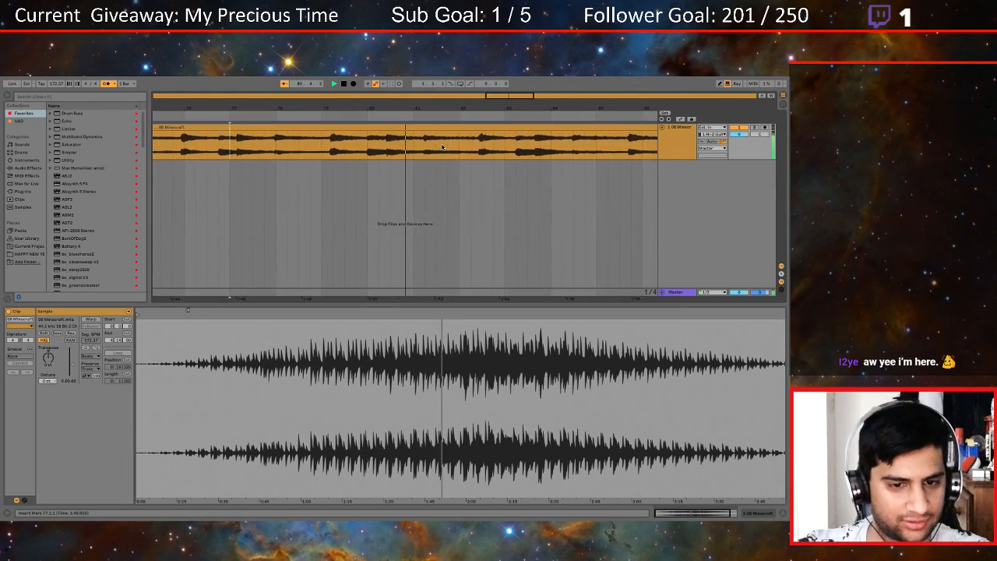
{"action": "scroll", "coordinate": [442, 147], "scroll_direction": "down", "scroll_amount": 4}
{"action": "scroll", "coordinate": [442, 146], "scroll_direction": "down", "scroll_amount": 2}
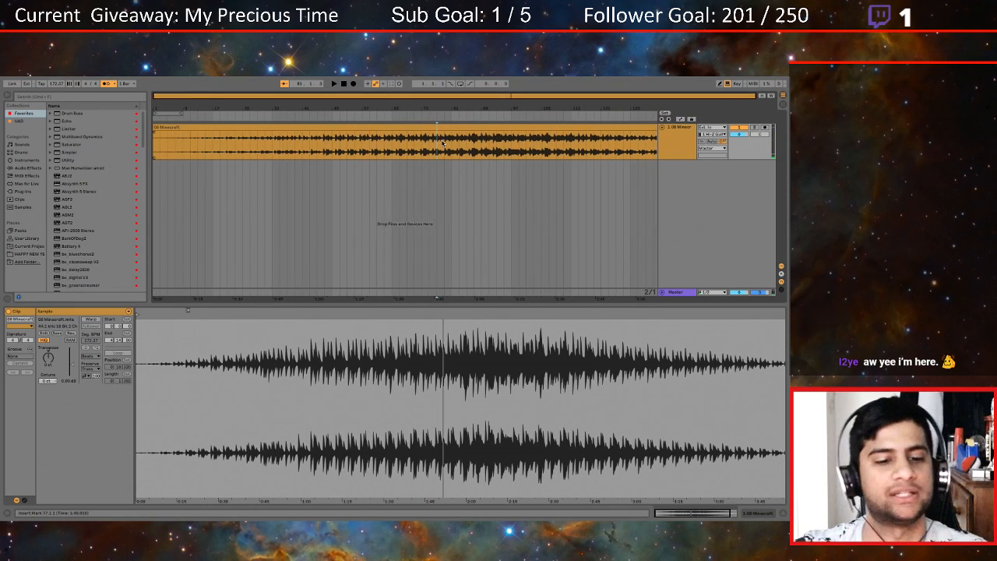
{"action": "scroll", "coordinate": [441, 143], "scroll_direction": "up", "scroll_amount": 5}
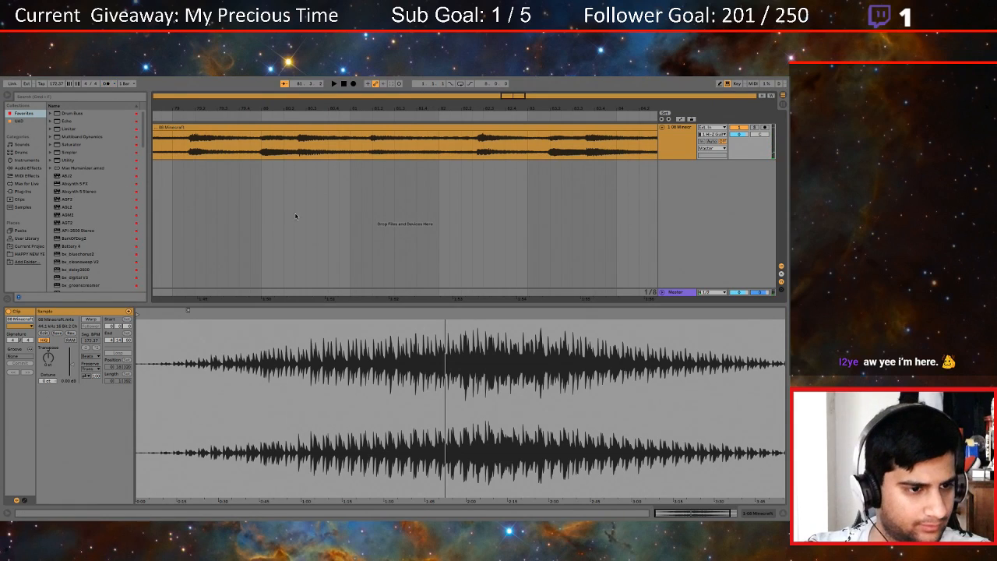
Set the project tempo back to 141 BPM
{"action": "double_click", "coordinate": [50, 83]}
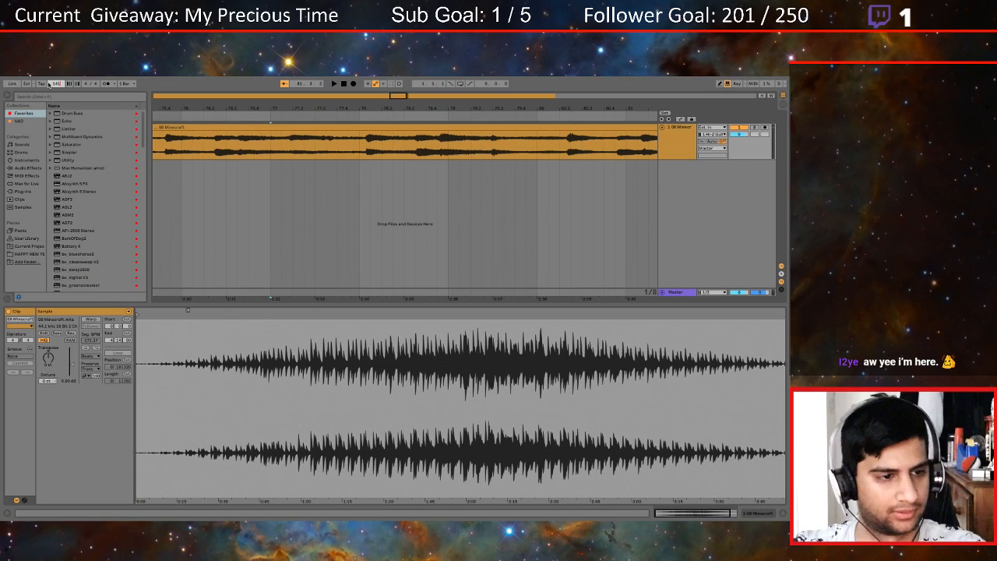
{"action": "key", "text": "Return"}
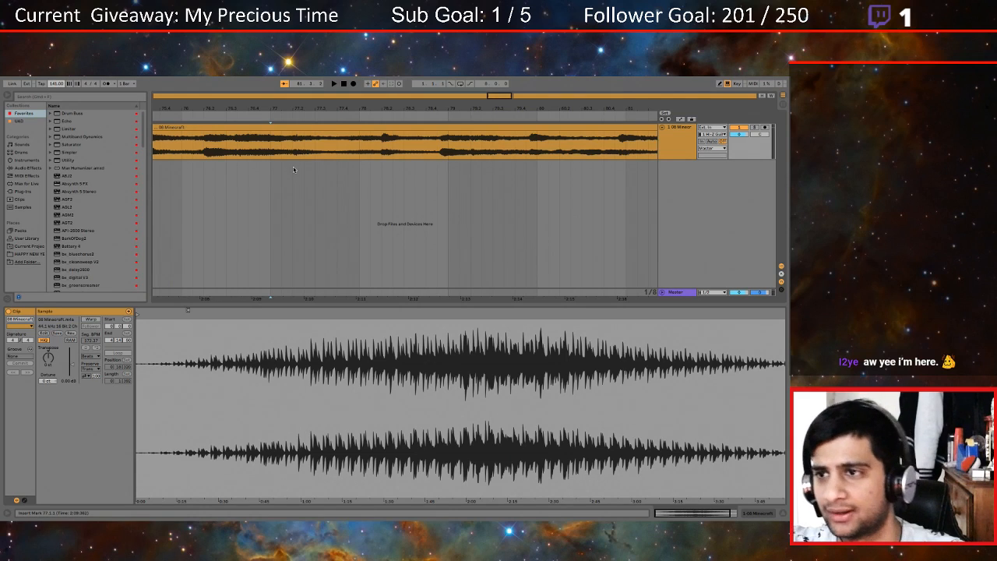
{"action": "scroll", "coordinate": [294, 169], "scroll_direction": "left", "scroll_amount": 2}
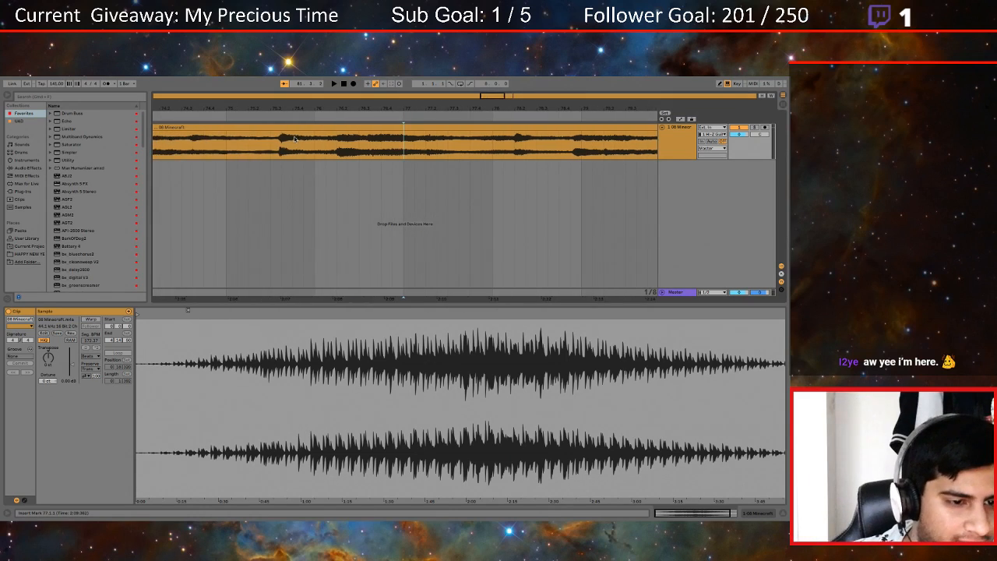
Play the Minecraft clip from bar 65 at 141 BPM
{"action": "left_click", "coordinate": [289, 127]}
{"action": "scroll", "coordinate": [304, 187], "scroll_direction": "left", "scroll_amount": 10}
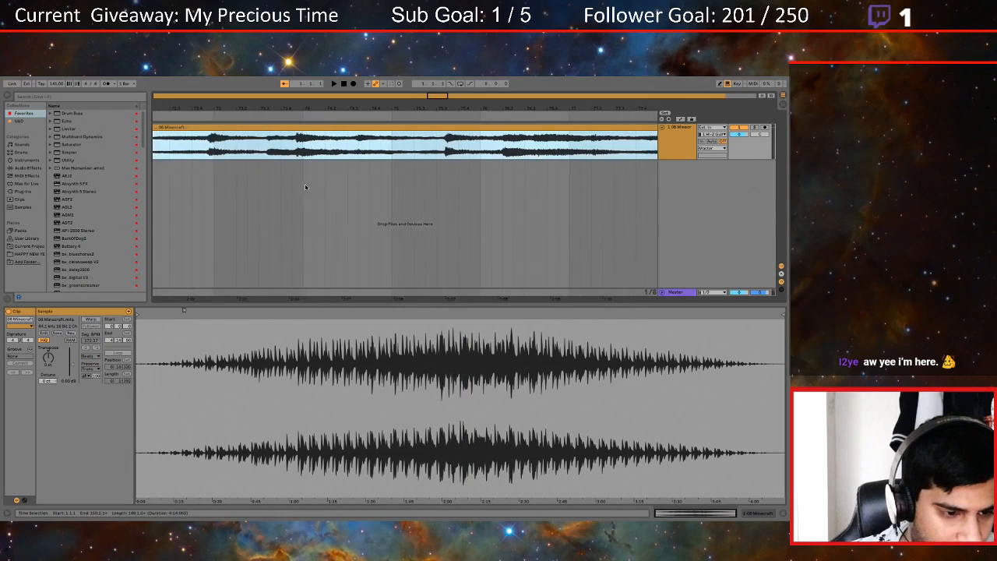
{"action": "scroll", "coordinate": [265, 239], "scroll_direction": "left", "scroll_amount": 20}
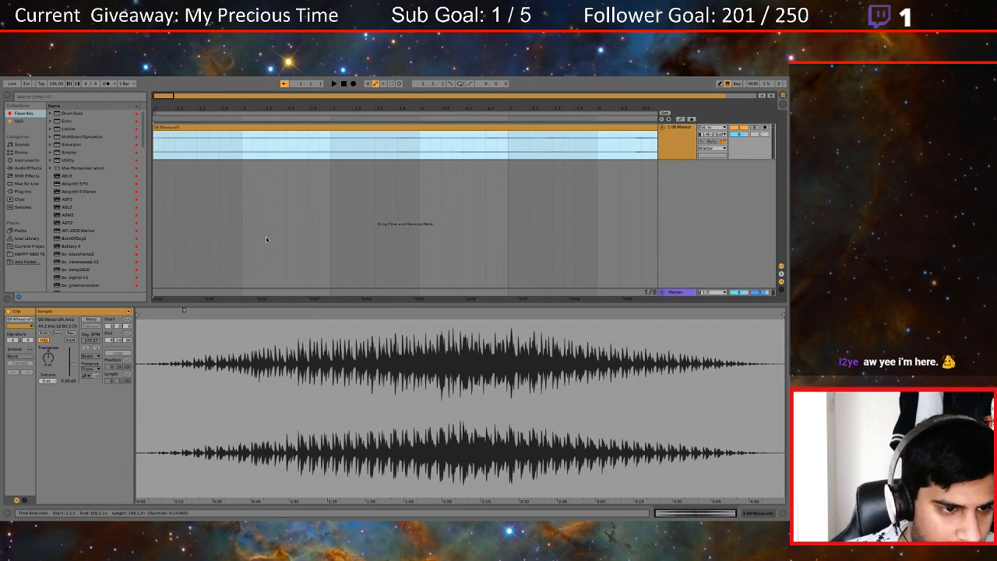
{"action": "left_click", "coordinate": [140, 315]}
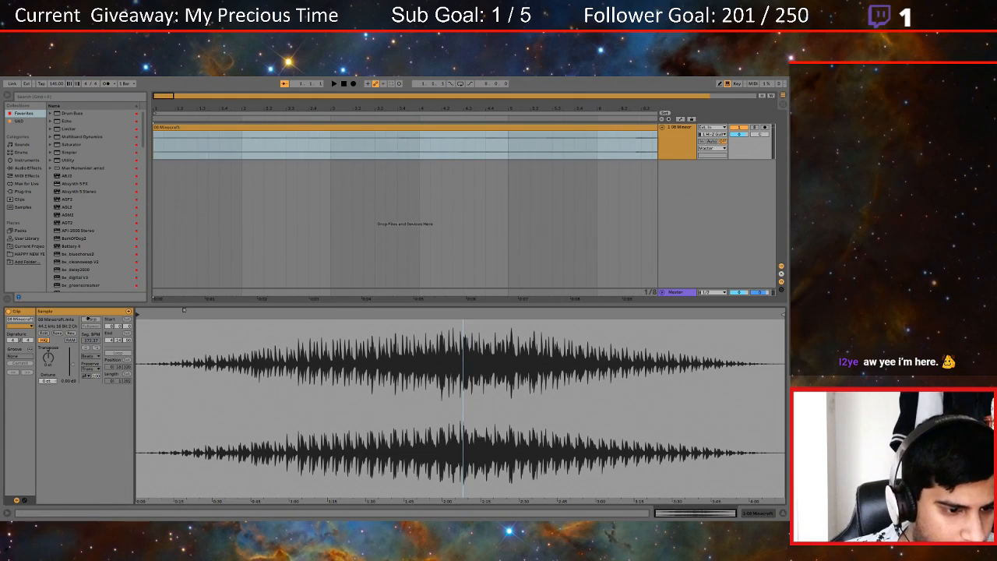
{"action": "left_click_drag", "start_coordinate": [359, 110], "coordinate": [358, 23]}
{"action": "left_click", "coordinate": [229, 157]}
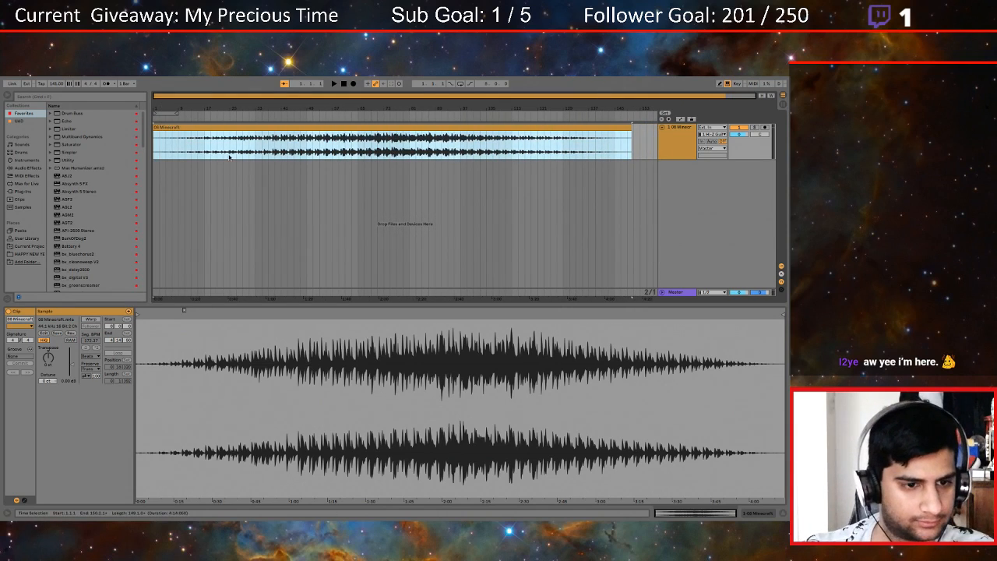
{"action": "left_click", "coordinate": [359, 156]}
{"action": "key", "text": "space"}
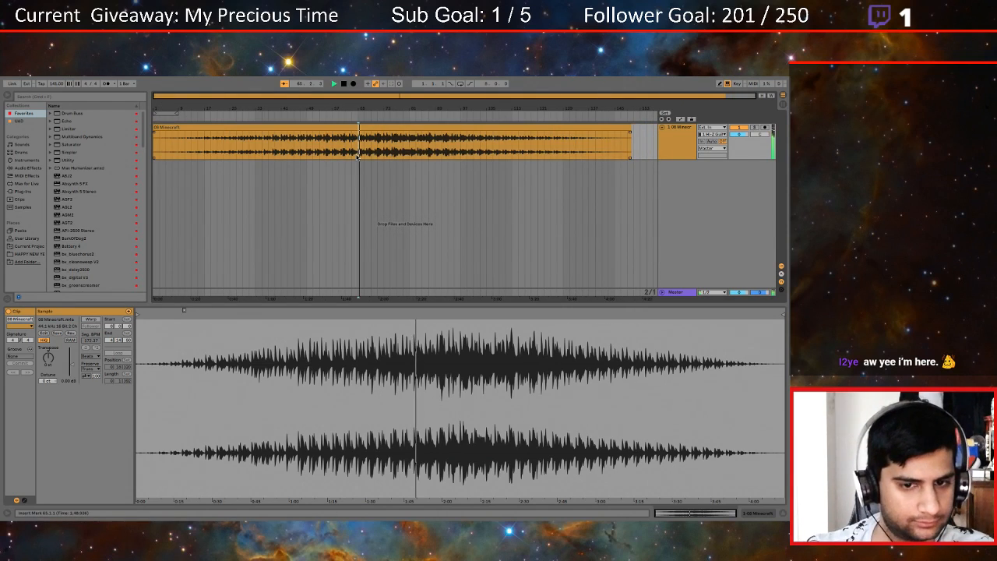
Play the Minecraft clip from bar 39
{"action": "left_click", "coordinate": [274, 151]}
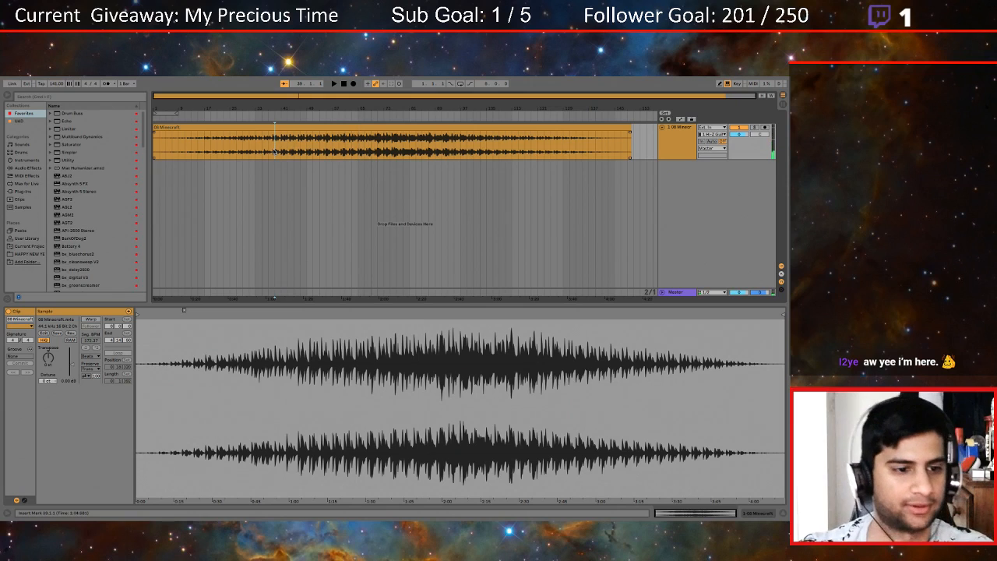
{"action": "left_click_drag", "start_coordinate": [271, 98], "coordinate": [339, 104]}
{"action": "key", "text": "space"}
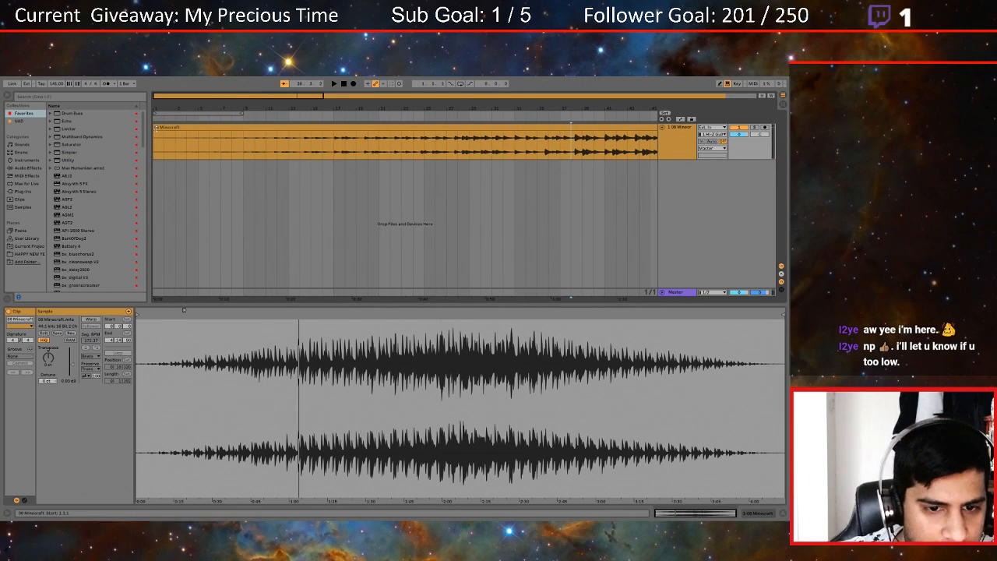
Trim the first bar off the Minecraft clip and move the clip back to the start of bar 1
{"action": "left_click", "coordinate": [155, 128]}
{"action": "key", "text": "space"}
{"action": "left_click_drag", "start_coordinate": [154, 126], "coordinate": [163, 125]}
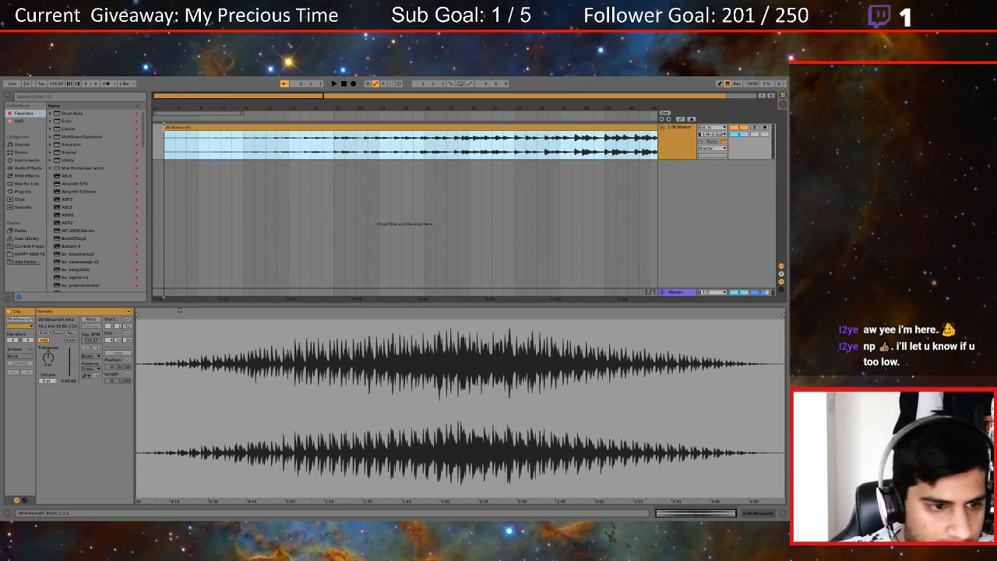
{"action": "key", "text": "ctrl+z"}
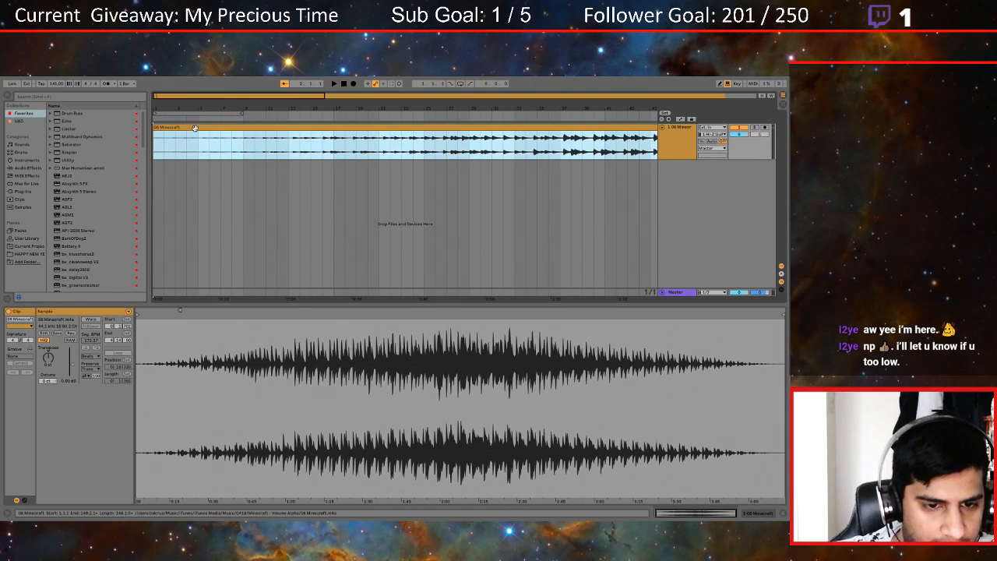
Play the Minecraft clip from bar 63 and compare its beats with the grid
{"action": "left_click", "coordinate": [517, 156]}
{"action": "left_click", "coordinate": [561, 151]}
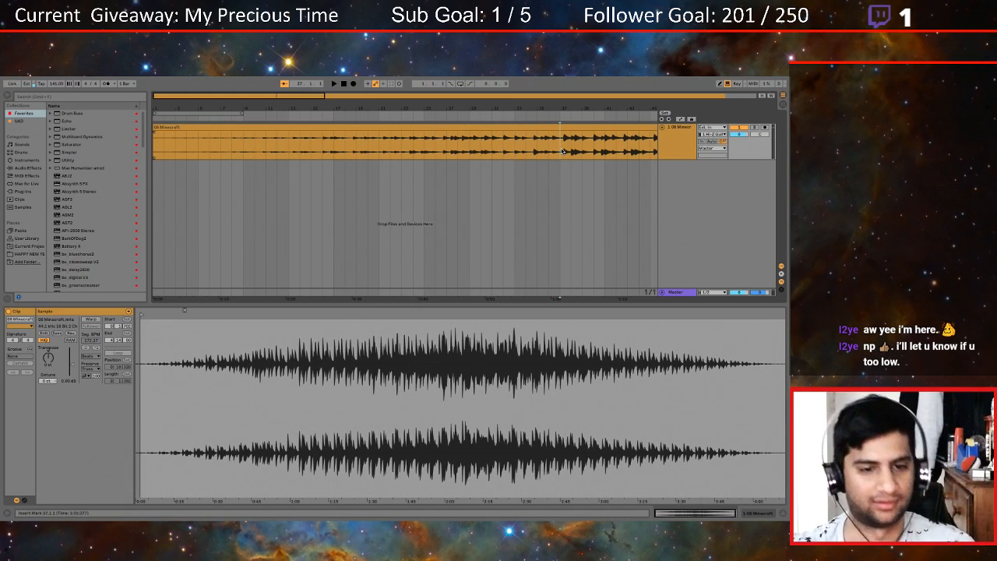
{"action": "mouse_move", "coordinate": [571, 108]}
{"action": "left_mouse_down"}
{"action": "mouse_move", "coordinate": [571, 136]}
{"action": "mouse_move", "coordinate": [571, 105]}
{"action": "mouse_move", "coordinate": [546, 106]}
{"action": "left_mouse_up"}
{"action": "left_click_drag", "start_coordinate": [402, 109], "coordinate": [400, 129]}
{"action": "key", "text": "space"}
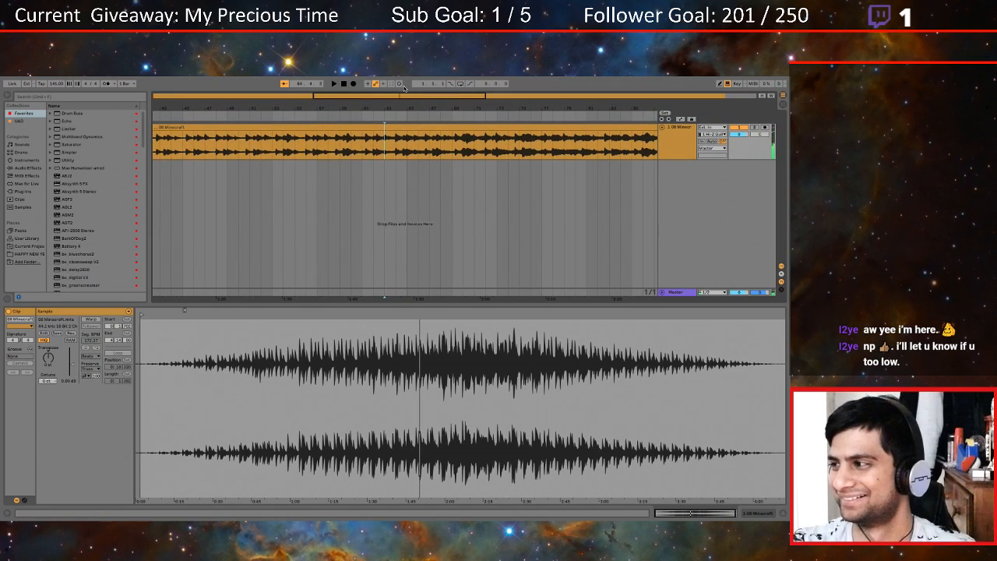
{"action": "left_click_drag", "start_coordinate": [392, 109], "coordinate": [398, 150]}
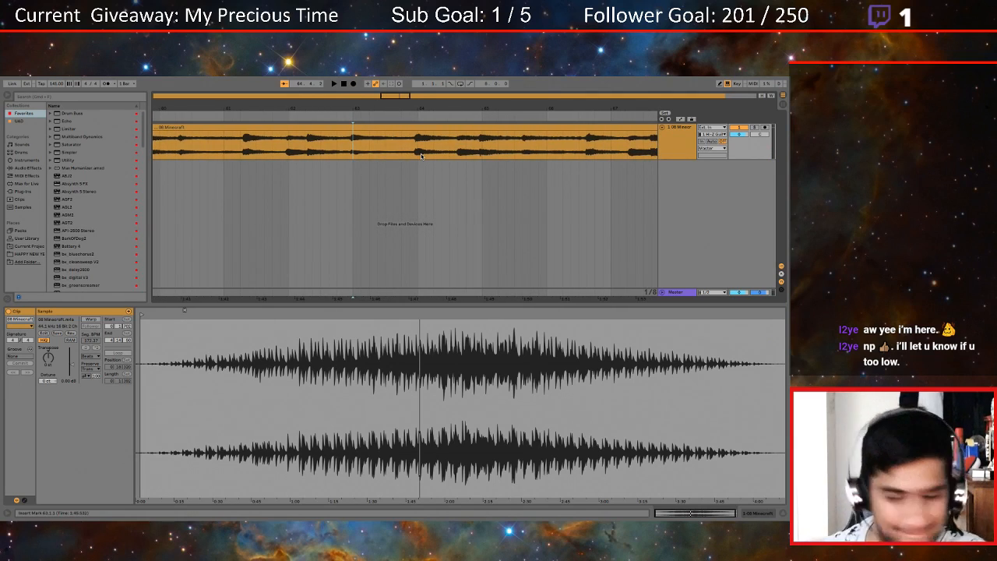
{"action": "key", "text": "space"}
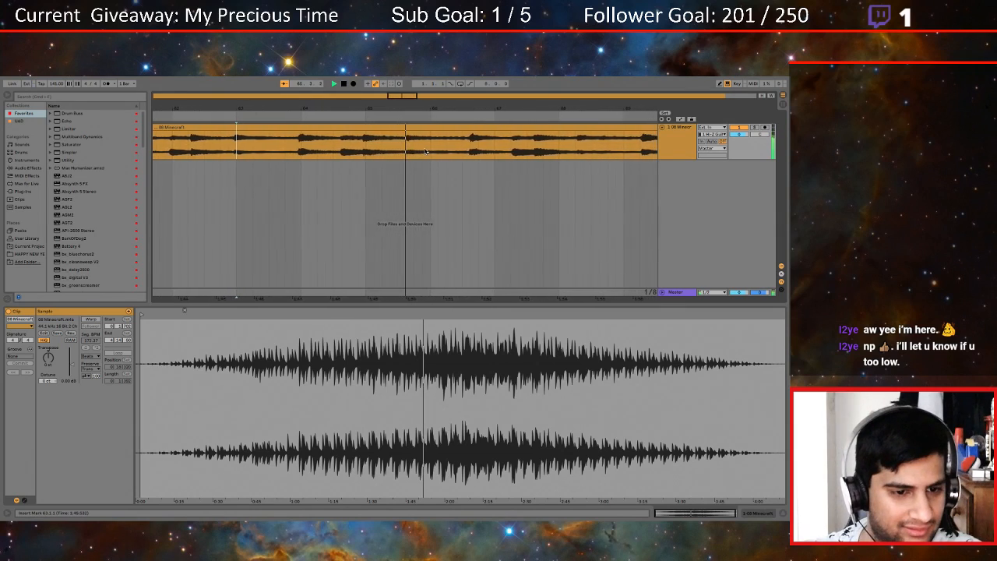
{"action": "key", "text": "space"}
Play the quiet opening of the Minecraft clip from bar 17
{"action": "left_click_drag", "start_coordinate": [423, 108], "coordinate": [423, 54]}
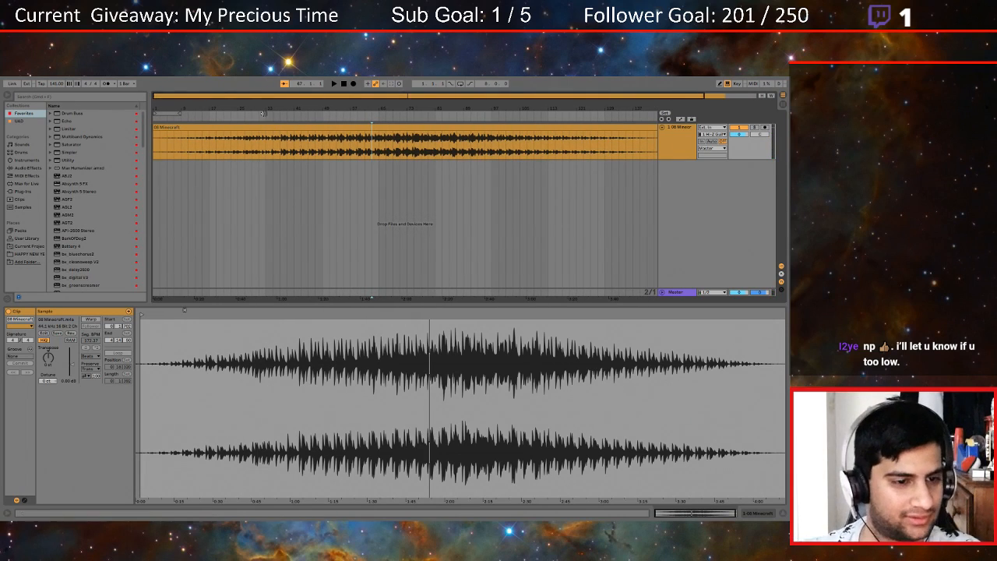
{"action": "left_click", "coordinate": [209, 150]}
{"action": "key", "text": "space"}
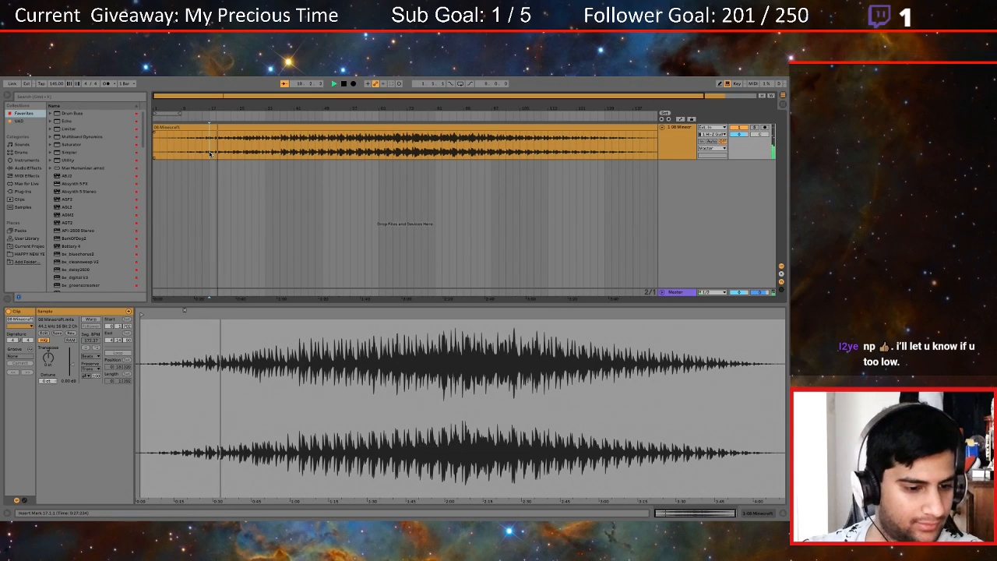
{"action": "key", "text": "space"}
{"action": "key", "text": "space"}
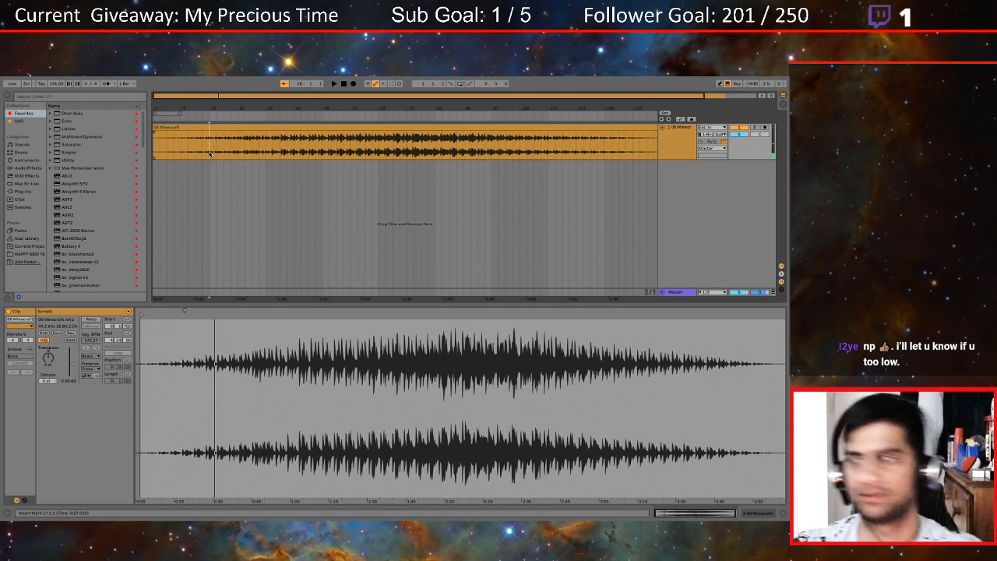
Add a MIDI track below the Minecraft track and play the reference clip from bar 29
{"action": "left_click", "coordinate": [677, 130]}
{"action": "key", "text": "ctrl+shift+t"}
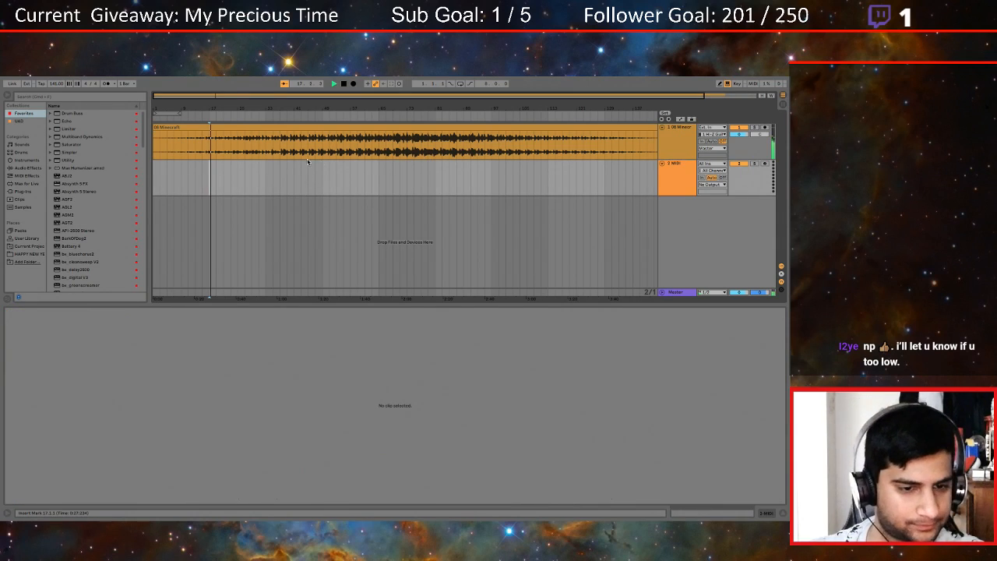
{"action": "left_click", "coordinate": [251, 149]}
{"action": "key", "text": "space"}
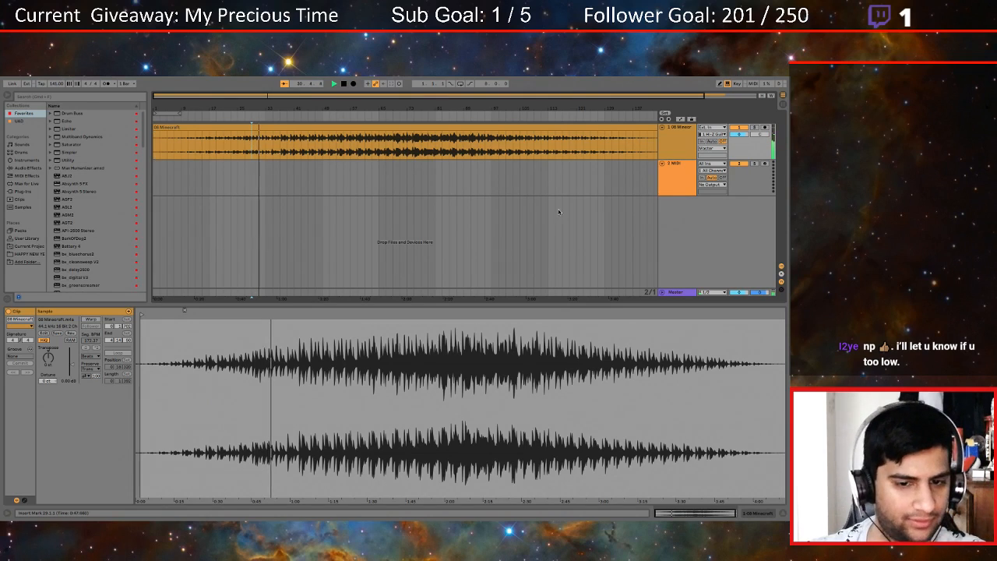
{"action": "key", "text": "space"}
Load the Pianoteq 6 STAGE VST instrument from the favourites onto the new MIDI track
{"action": "left_click", "coordinate": [674, 185]}
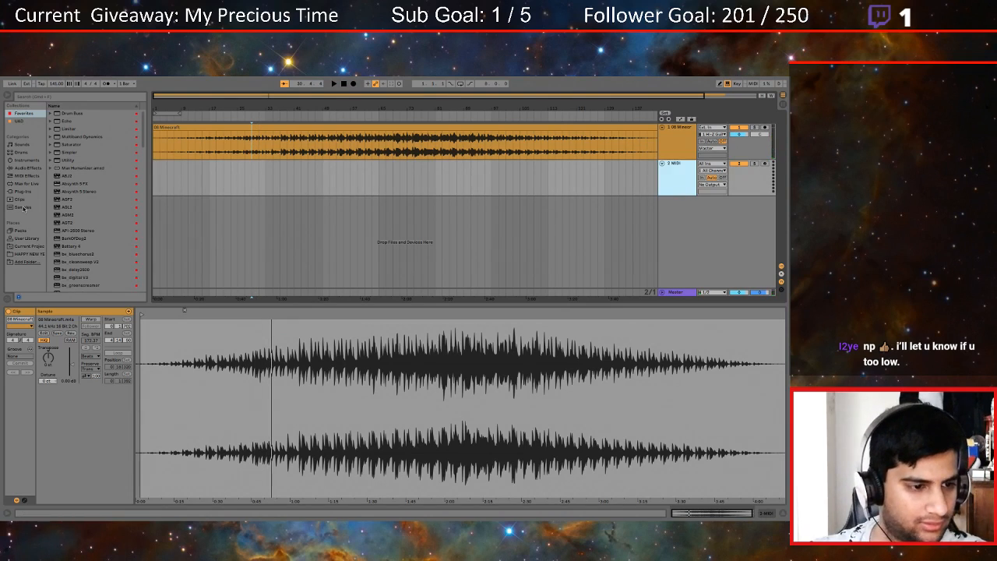
{"action": "scroll", "coordinate": [69, 255], "scroll_direction": "down", "scroll_amount": 7}
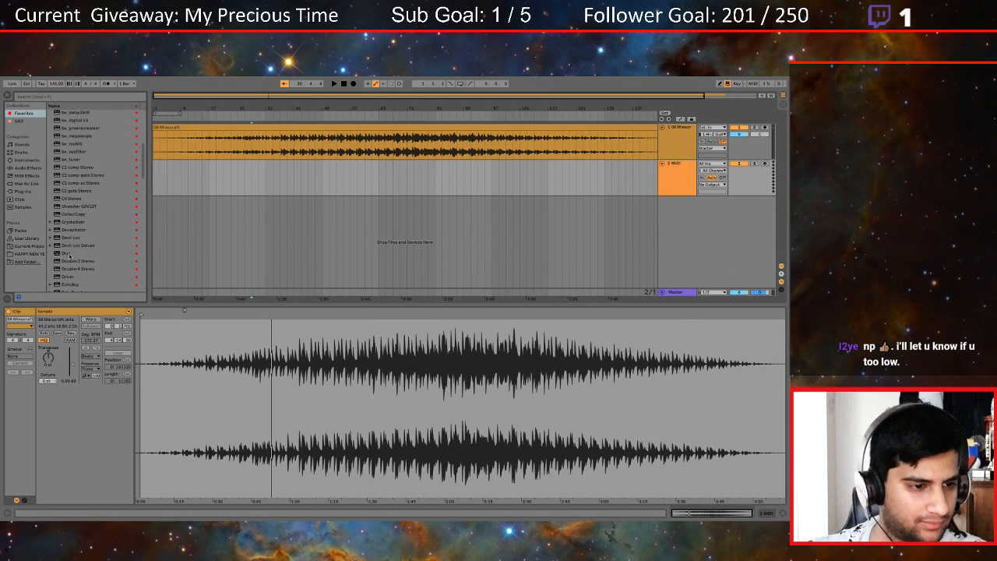
{"action": "key", "text": "space"}
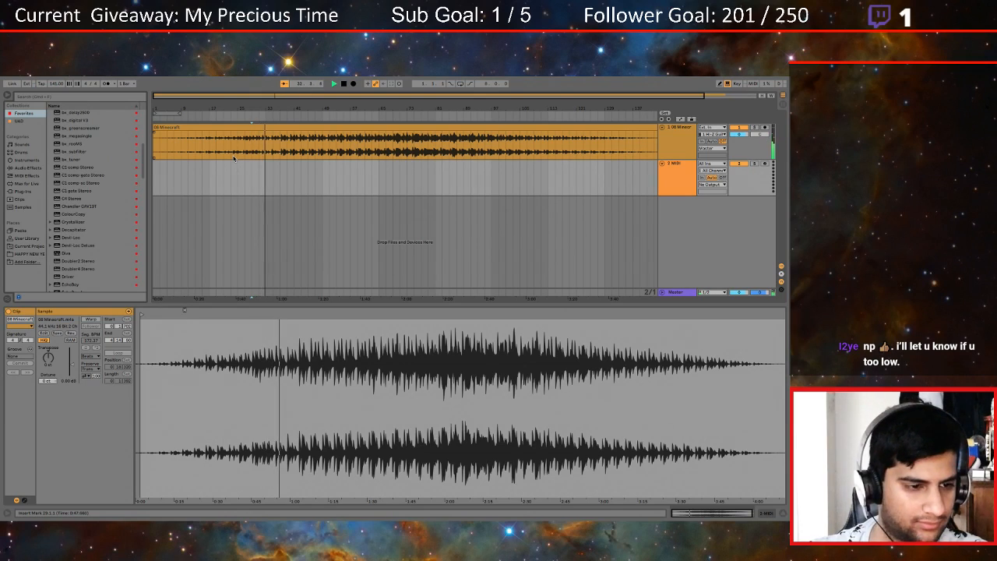
{"action": "scroll", "coordinate": [117, 242], "scroll_direction": "down", "scroll_amount": 2}
{"action": "scroll", "coordinate": [117, 242], "scroll_direction": "down", "scroll_amount": 8}
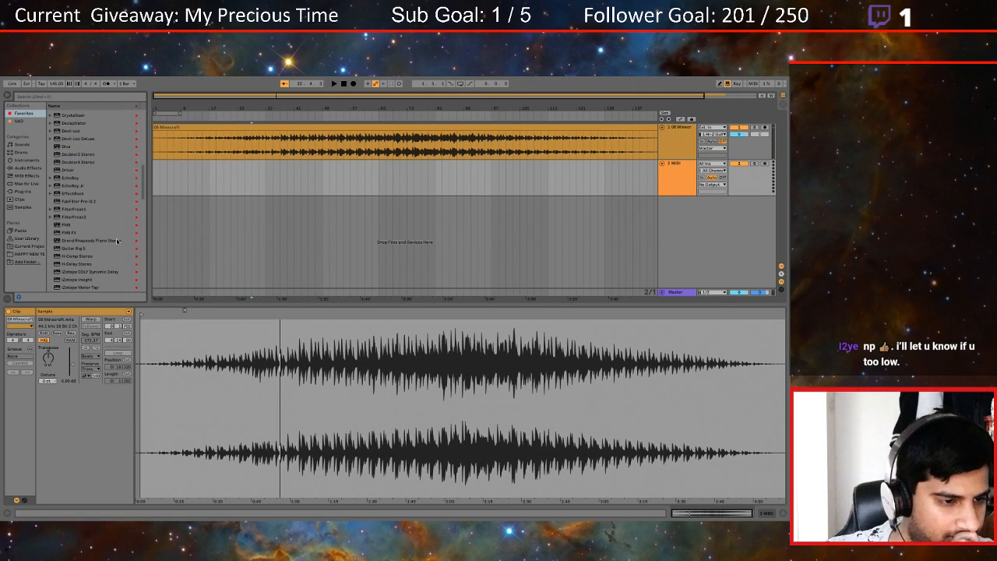
{"action": "scroll", "coordinate": [116, 234], "scroll_direction": "down", "scroll_amount": 1}
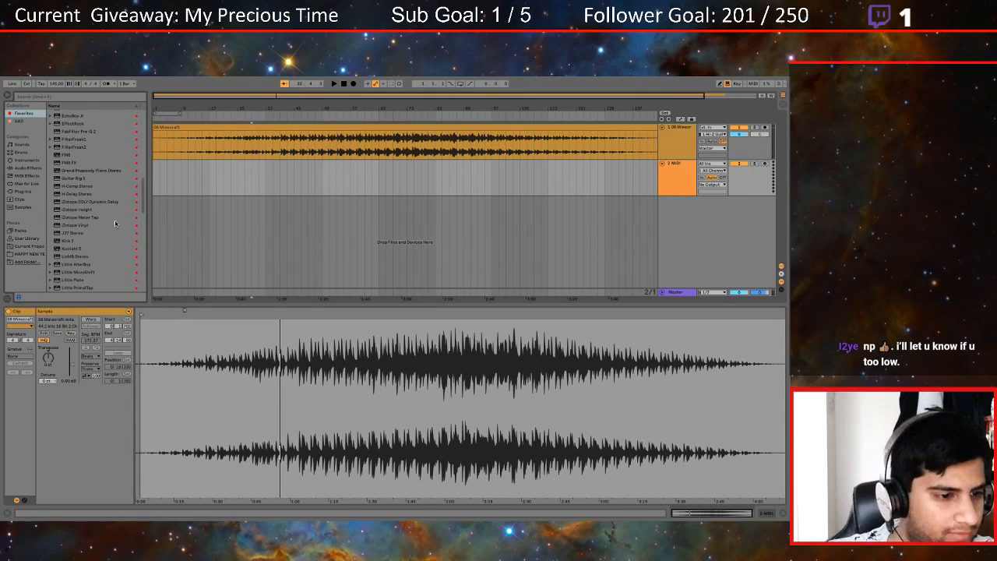
{"action": "scroll", "coordinate": [102, 175], "scroll_direction": "down", "scroll_amount": 8}
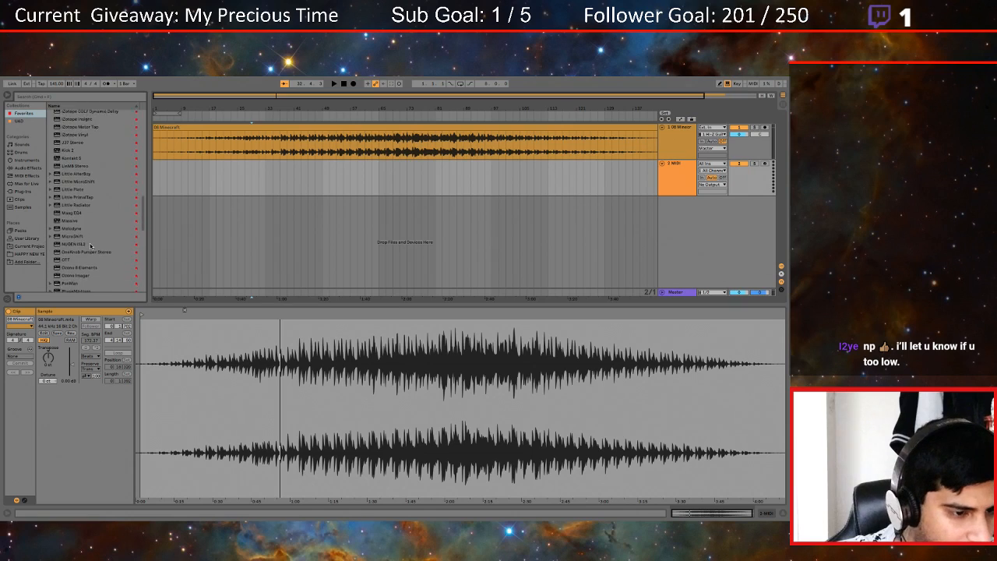
{"action": "scroll", "coordinate": [90, 246], "scroll_direction": "down", "scroll_amount": 1}
{"action": "left_click", "coordinate": [89, 248]}
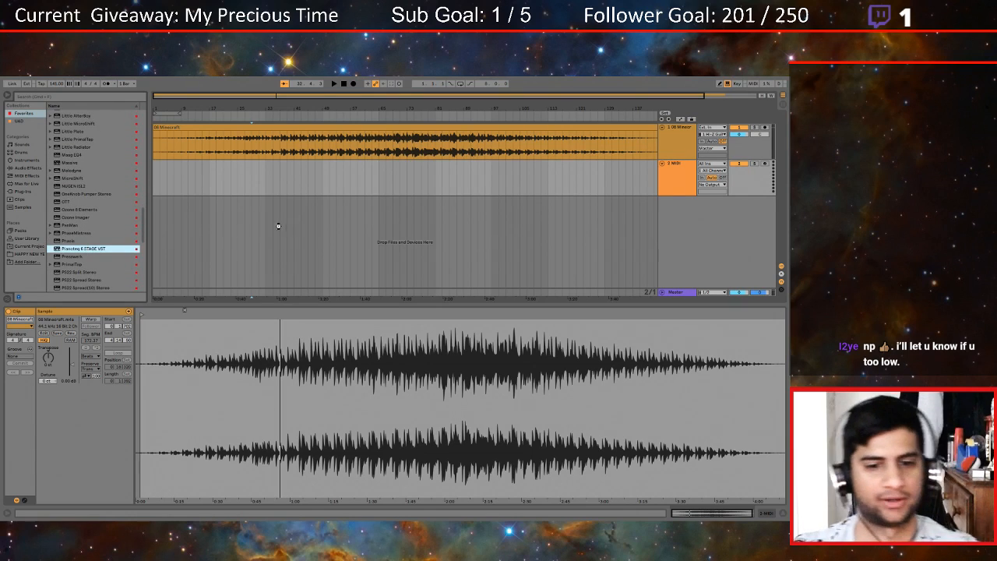
{"action": "key", "text": "Return"}
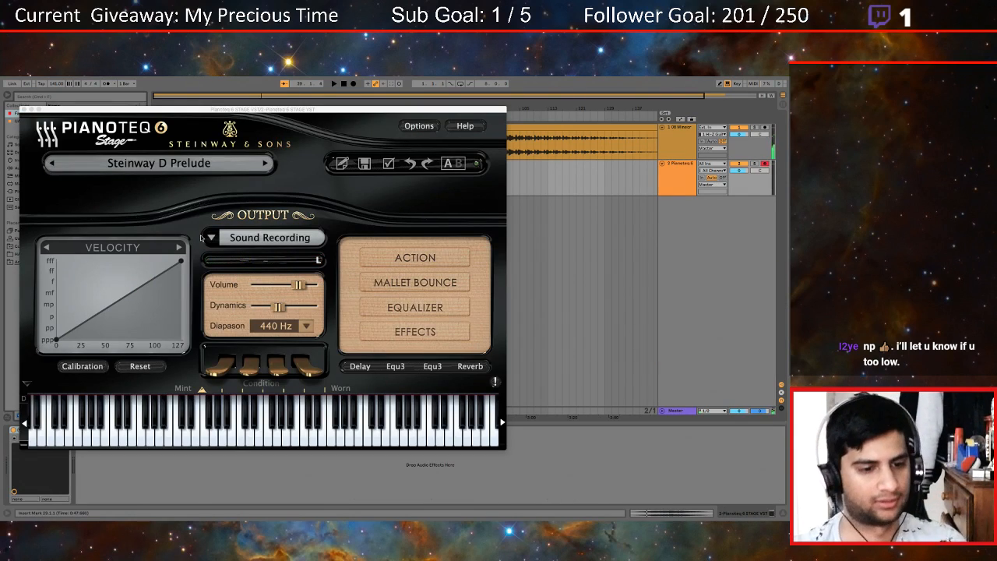
{"action": "left_click", "coordinate": [298, 234]}
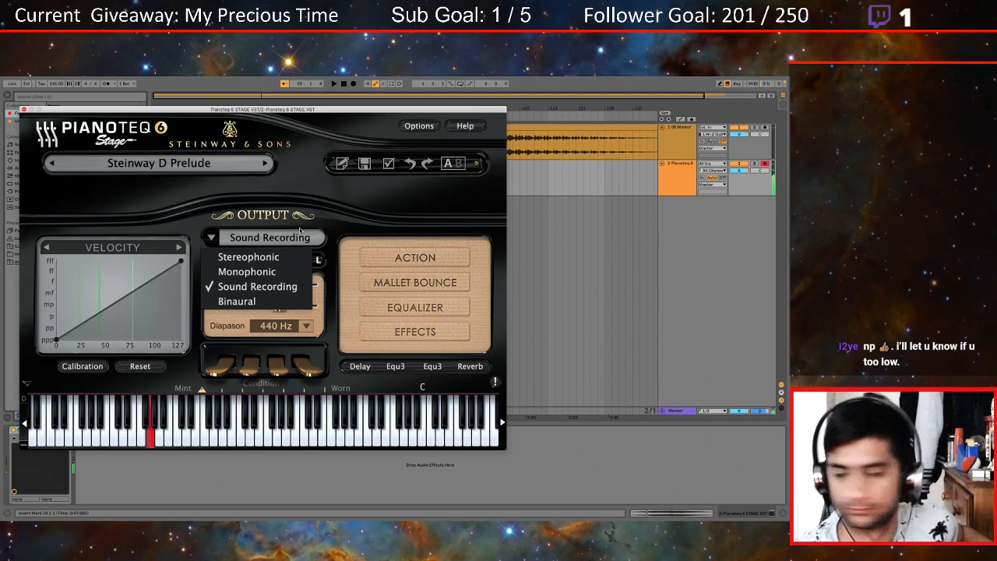
{"action": "left_click", "coordinate": [301, 216]}
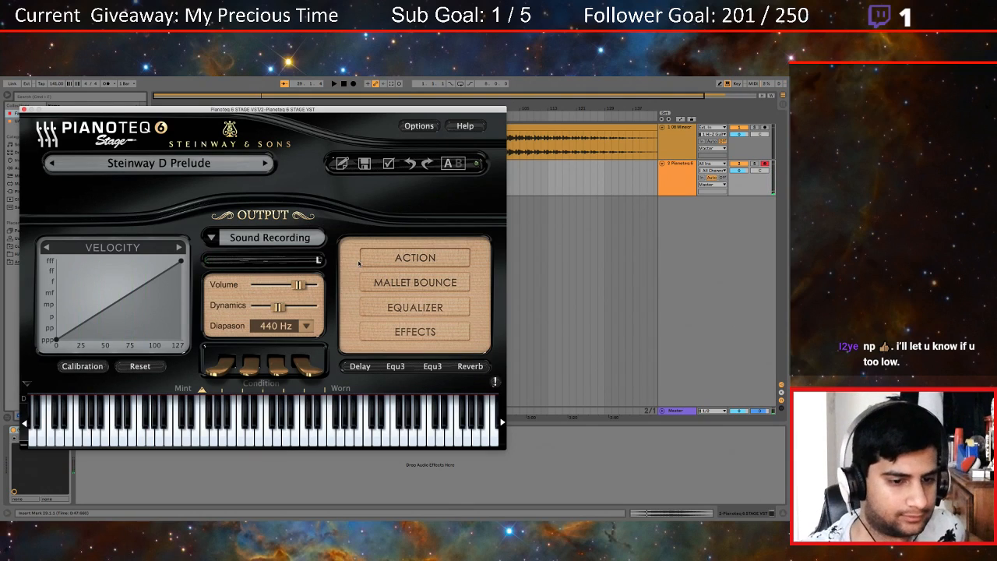
Shape a high-frequency cut in the piano's equalizer, falling from 0 dB at about 900 Hz to about -17 dB at about 2600 Hz
{"action": "left_click", "coordinate": [416, 310]}
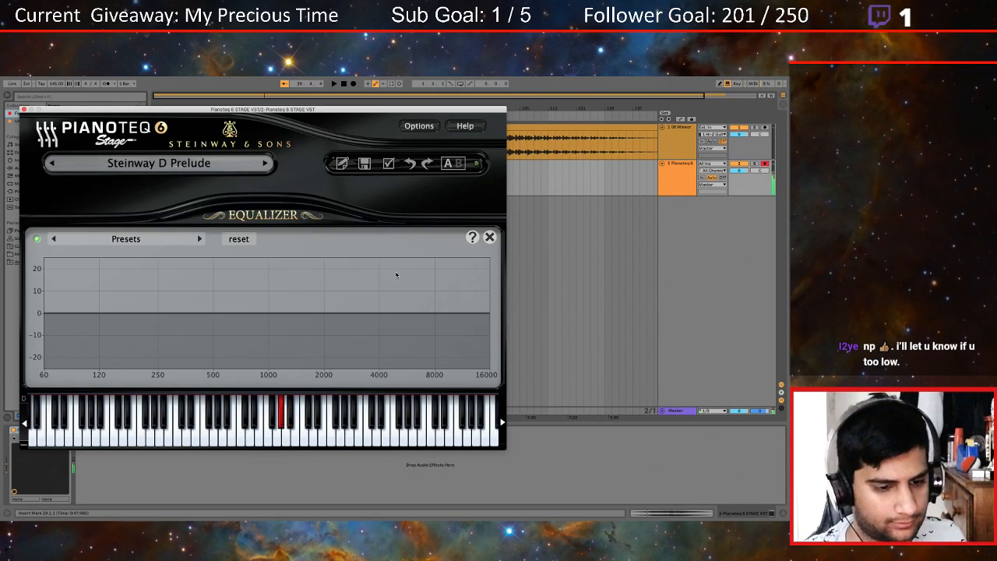
{"action": "left_click", "coordinate": [388, 313]}
{"action": "left_click", "coordinate": [388, 313]}
{"action": "left_click", "coordinate": [319, 313]}
{"action": "left_click", "coordinate": [356, 313]}
{"action": "left_click_drag", "start_coordinate": [355, 313], "coordinate": [346, 351]}
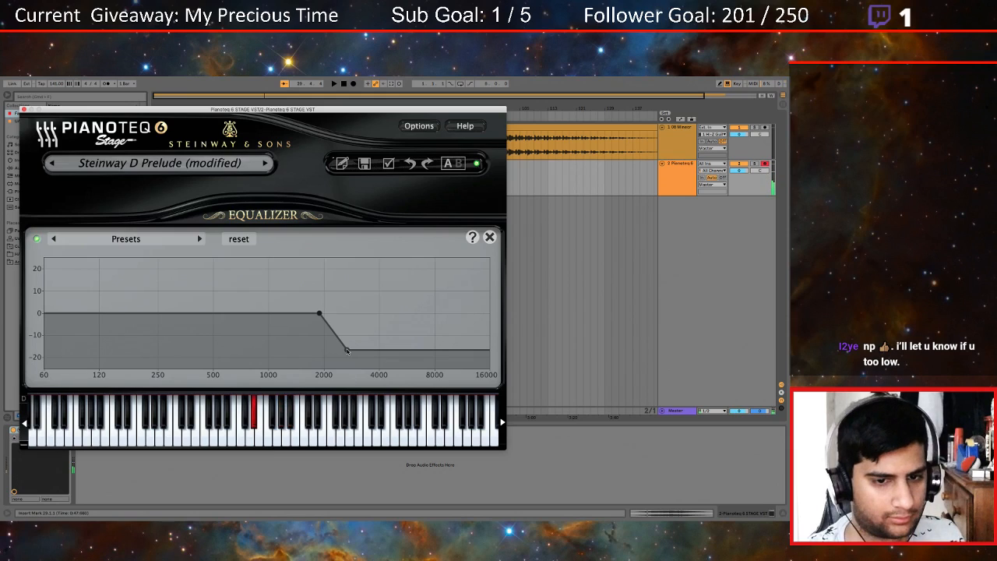
{"action": "left_click_drag", "start_coordinate": [319, 313], "coordinate": [261, 315]}
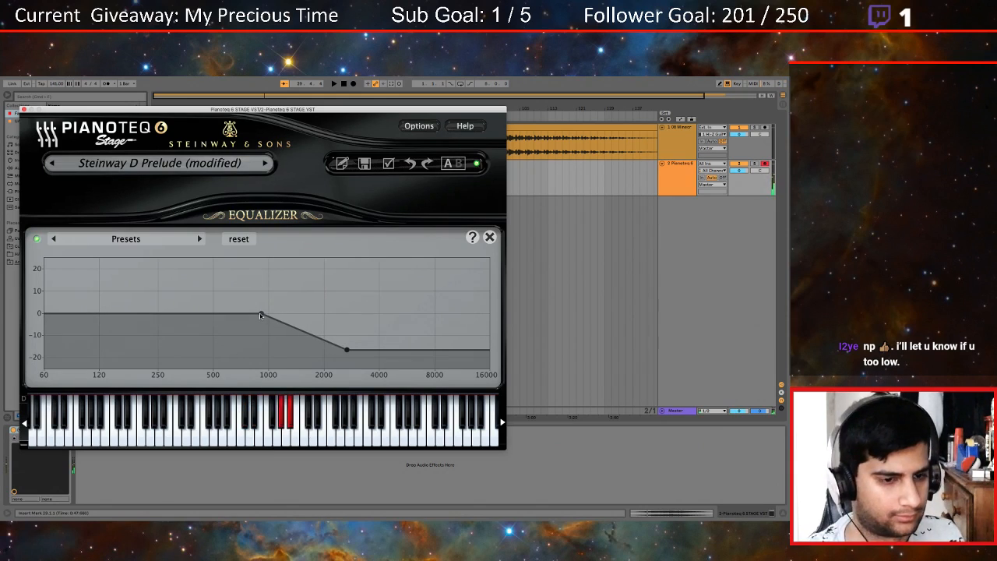
{"action": "key", "text": "space"}
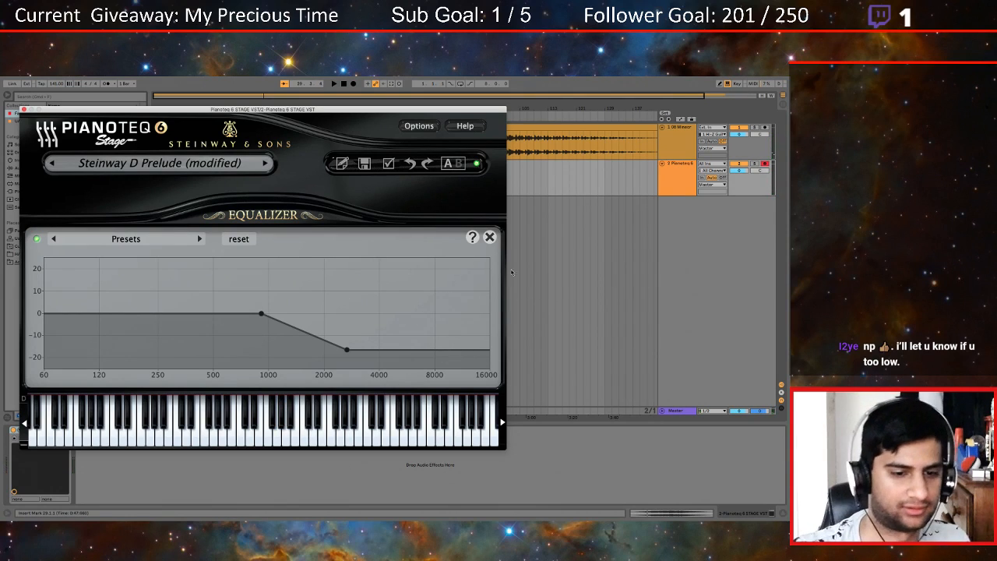
Add two equalizer points at about 140 Hz and 348 Hz, and move the higher one to about 800 Hz and +11 dB
{"action": "left_click", "coordinate": [184, 314]}
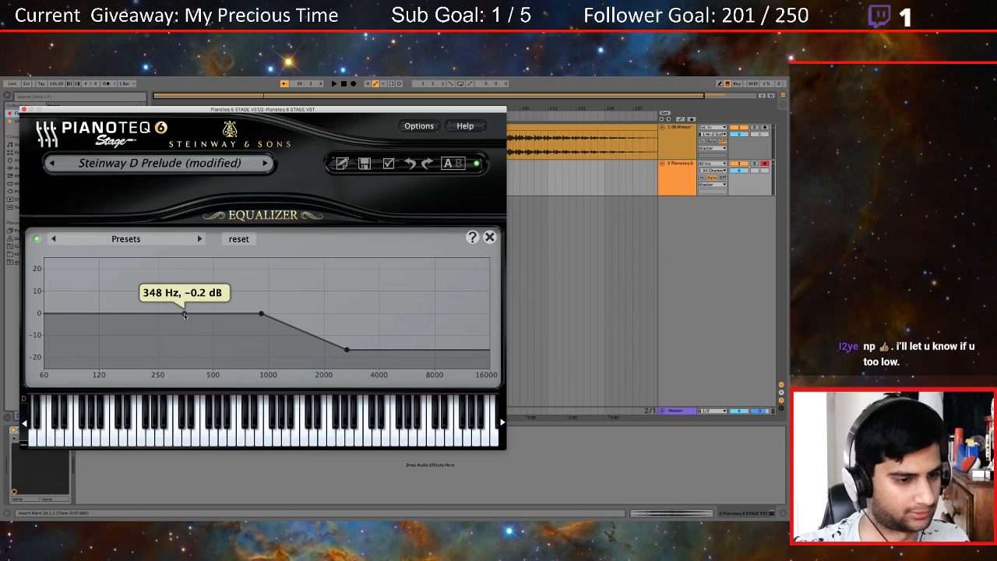
{"action": "left_click", "coordinate": [110, 314]}
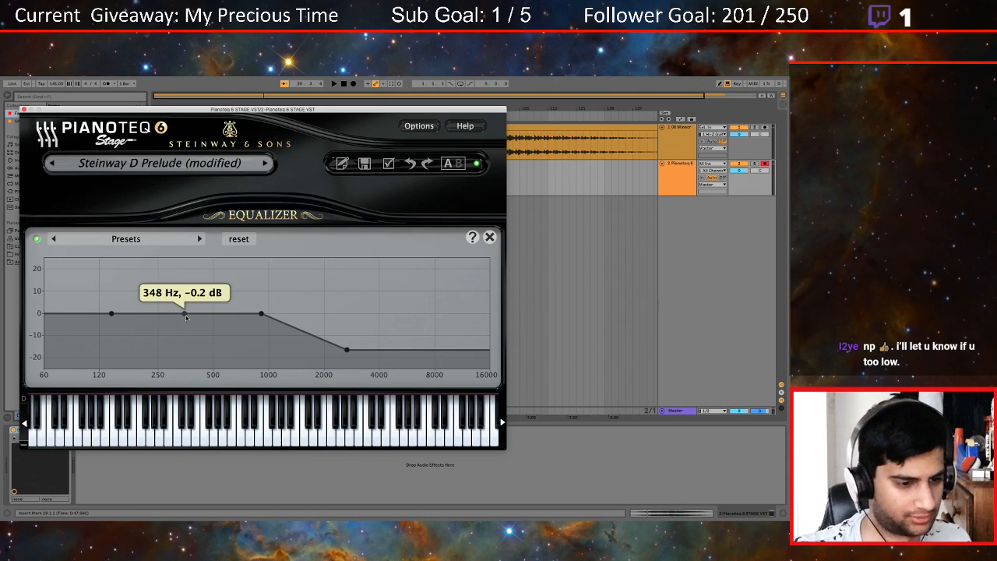
{"action": "left_click_drag", "start_coordinate": [185, 314], "coordinate": [251, 288]}
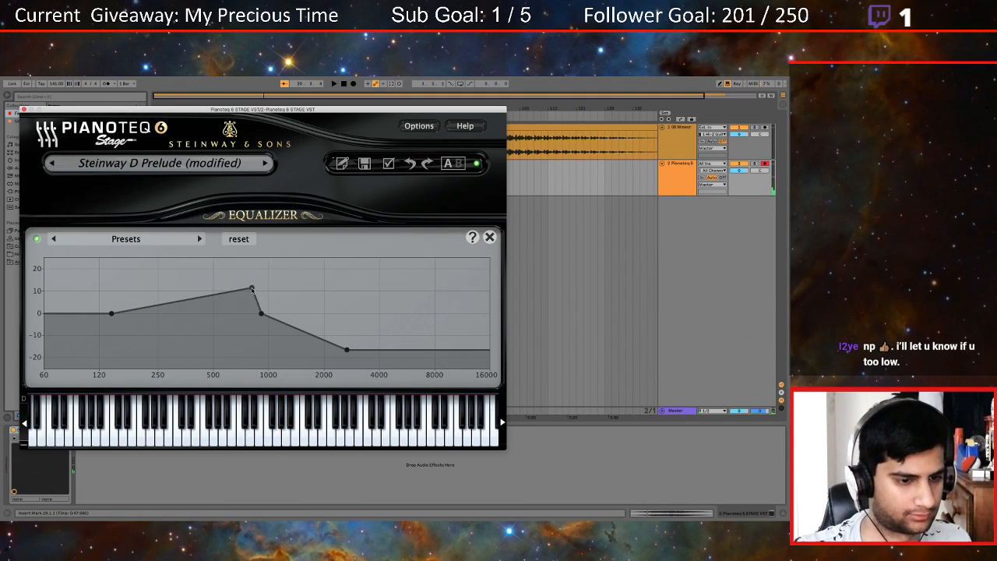
Remove the equalizer points at about 140 Hz and 800 Hz, and add one at about 1375 Hz and +7 dB
{"action": "double_click", "coordinate": [251, 289]}
{"action": "left_click_drag", "start_coordinate": [112, 314], "coordinate": [111, 315]}
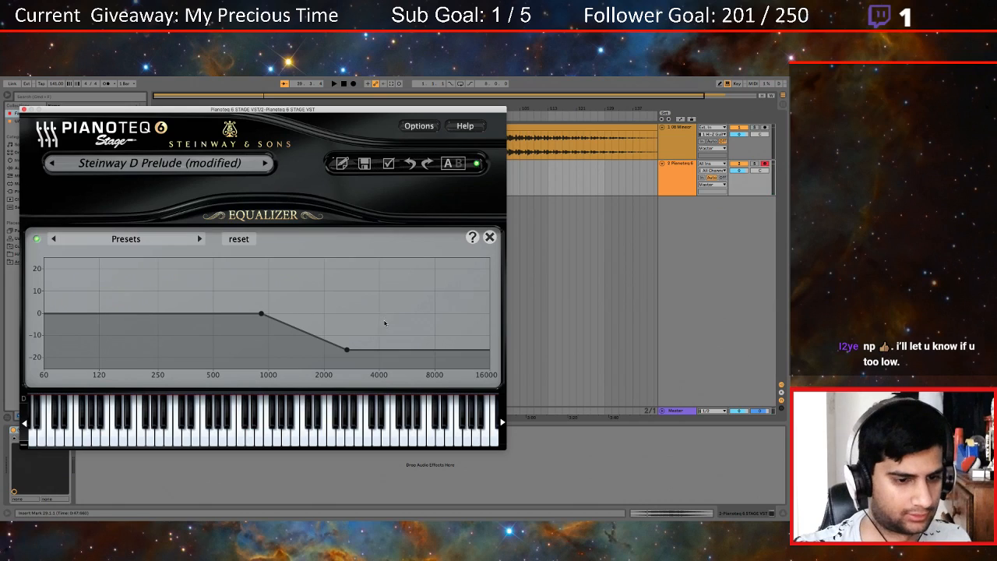
{"action": "left_click_drag", "start_coordinate": [304, 331], "coordinate": [305, 232]}
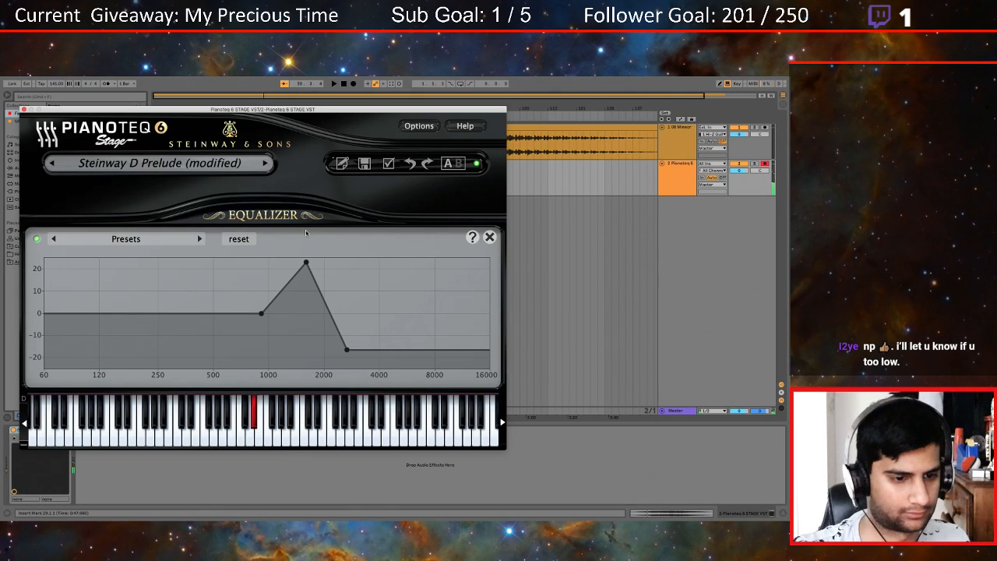
{"action": "mouse_move", "coordinate": [307, 263]}
{"action": "left_click_drag", "start_coordinate": [307, 263], "coordinate": [318, 299]}
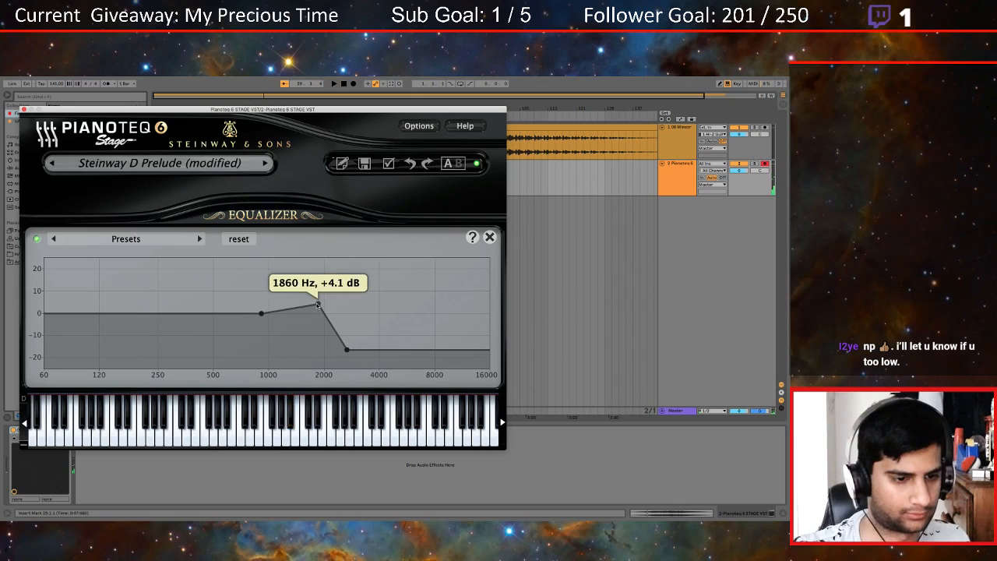
{"action": "left_click_drag", "start_coordinate": [318, 299], "coordinate": [293, 298]}
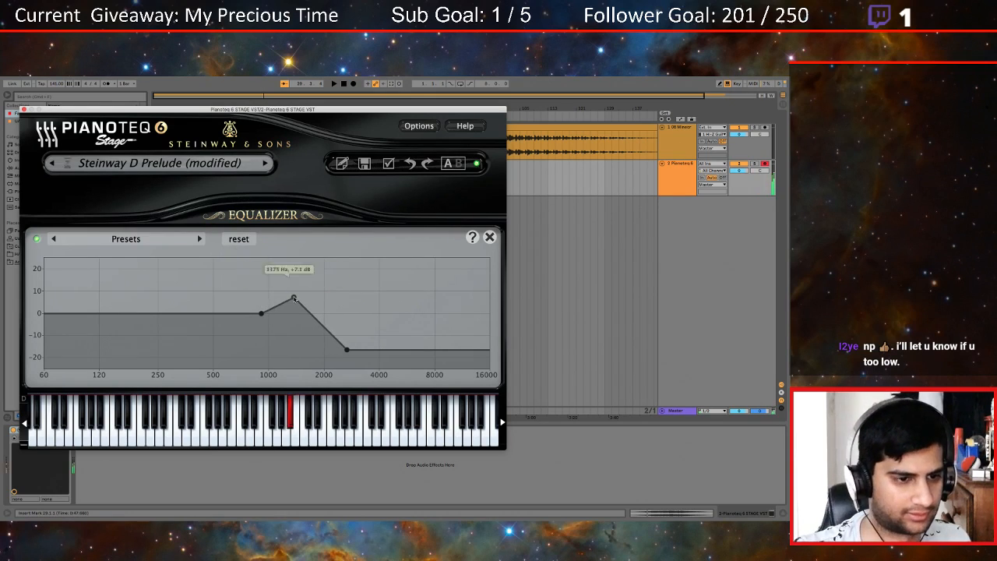
Return to the piano track and close the Pianoteq window
{"action": "left_click", "coordinate": [685, 135]}
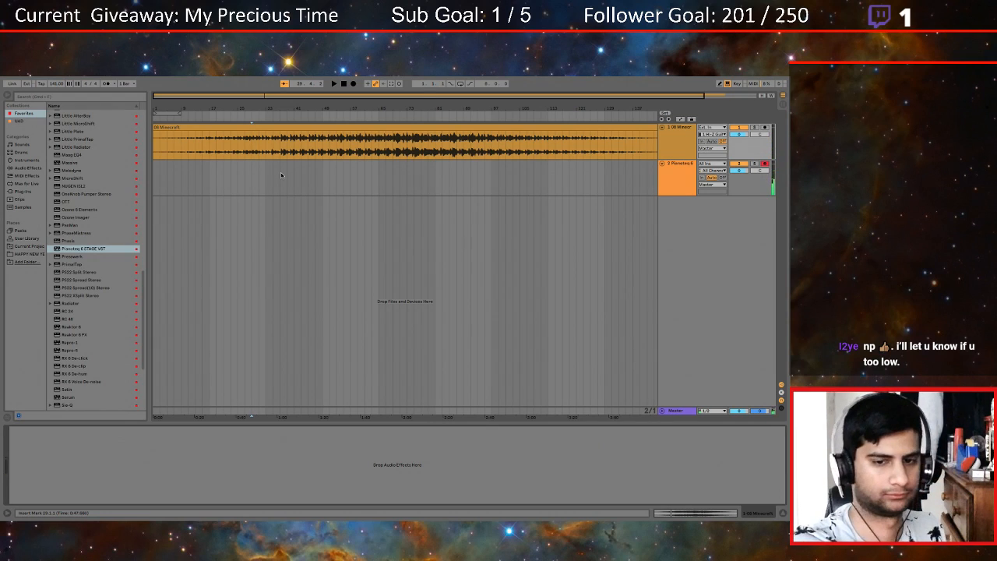
{"action": "left_click", "coordinate": [688, 177]}
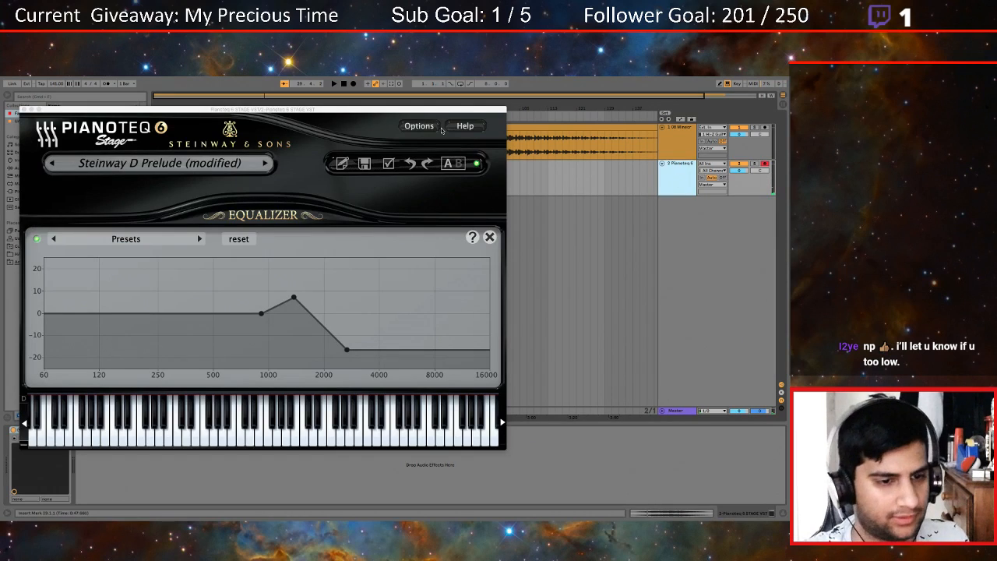
{"action": "left_click", "coordinate": [26, 109]}
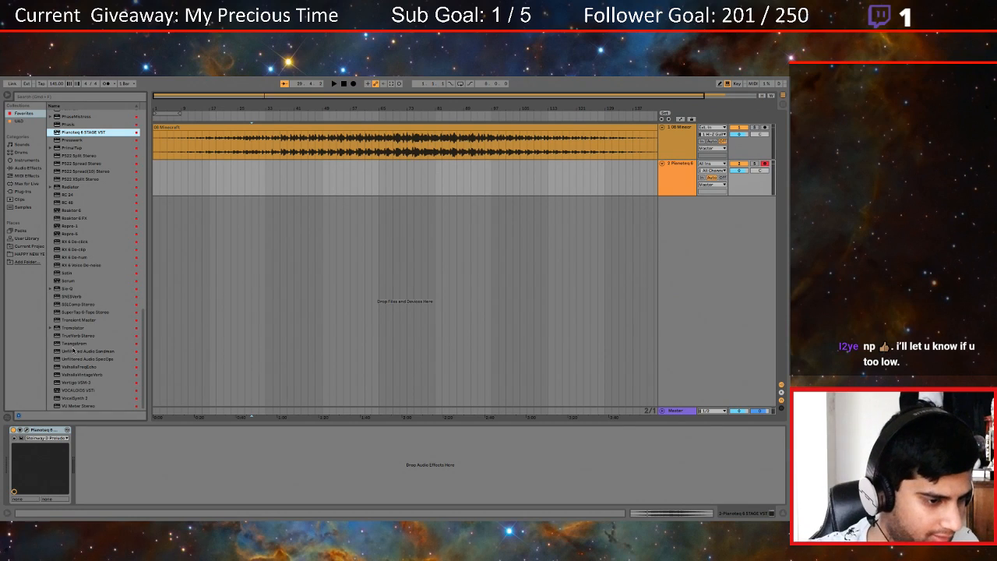
Try the Twangstrom spring reverb on the piano track and remove it from the device chain
{"action": "double_click", "coordinate": [74, 343]}
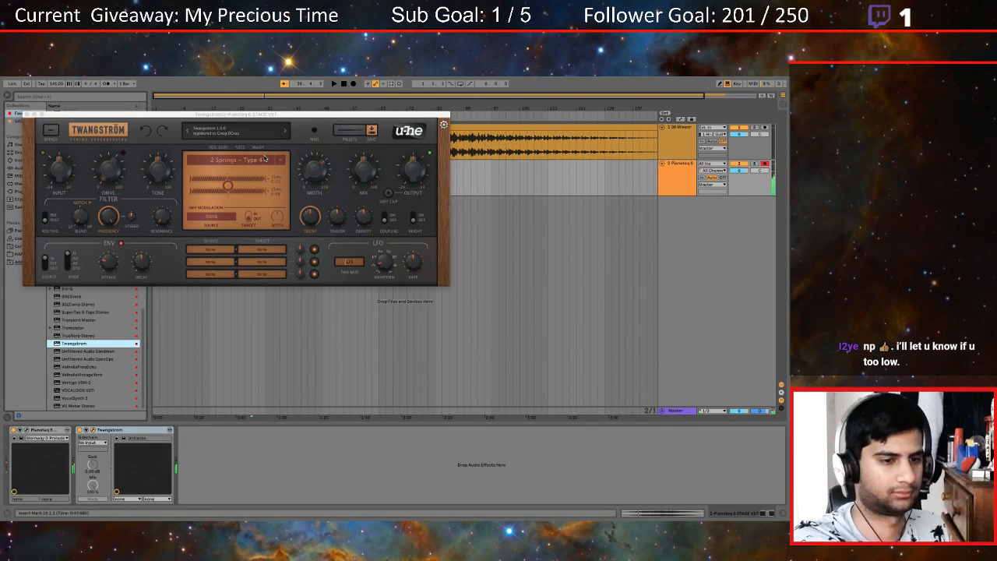
{"action": "left_click", "coordinate": [131, 429]}
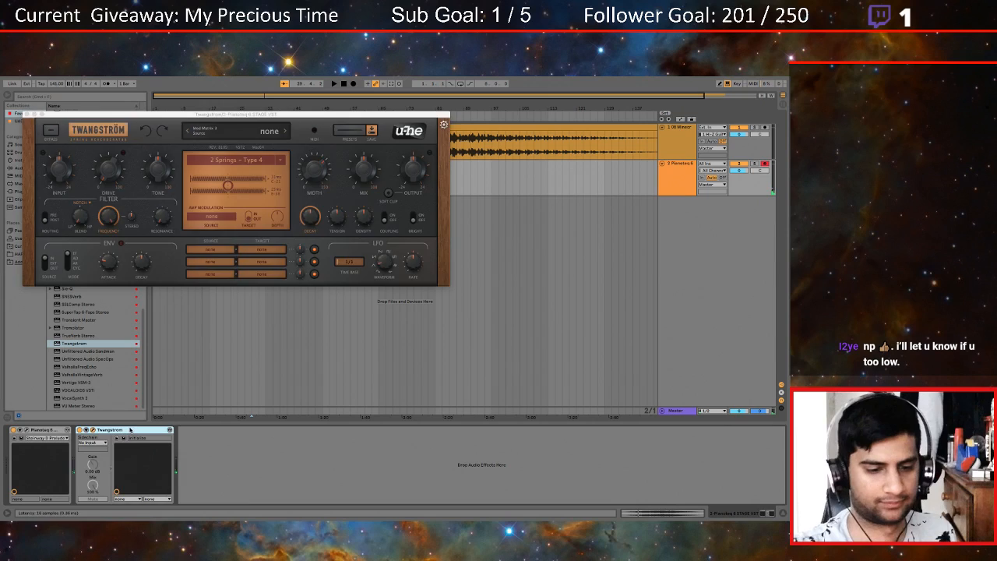
{"action": "key", "text": "Delete"}
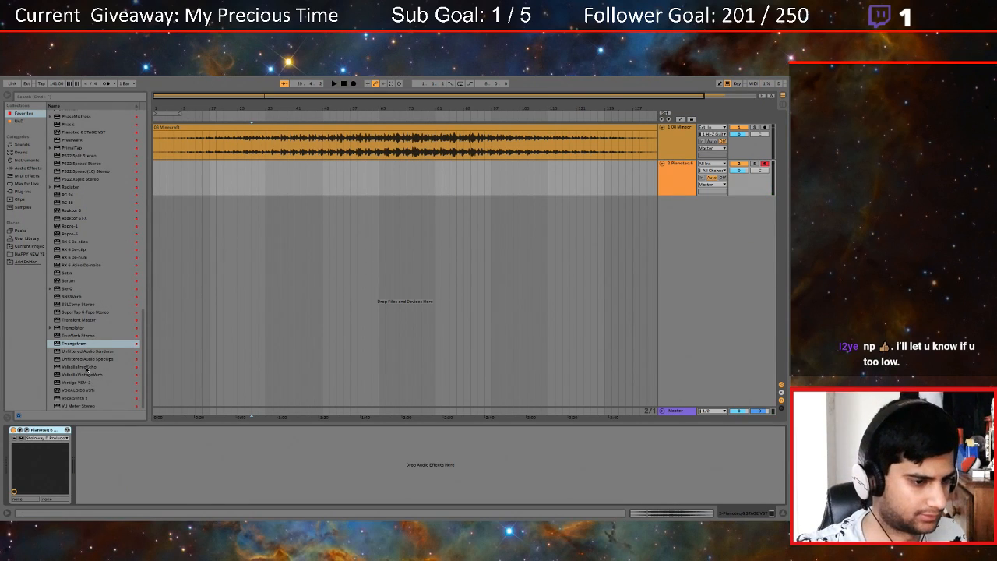
Load ValhallaVintageVerb onto the piano track and open its list of presets
{"action": "double_click", "coordinate": [87, 375]}
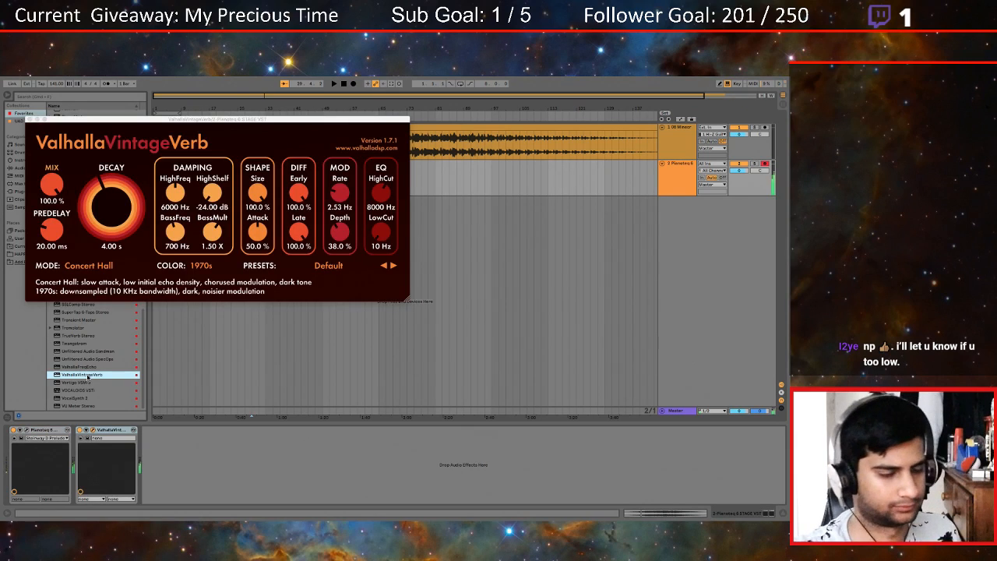
{"action": "left_click", "coordinate": [326, 265]}
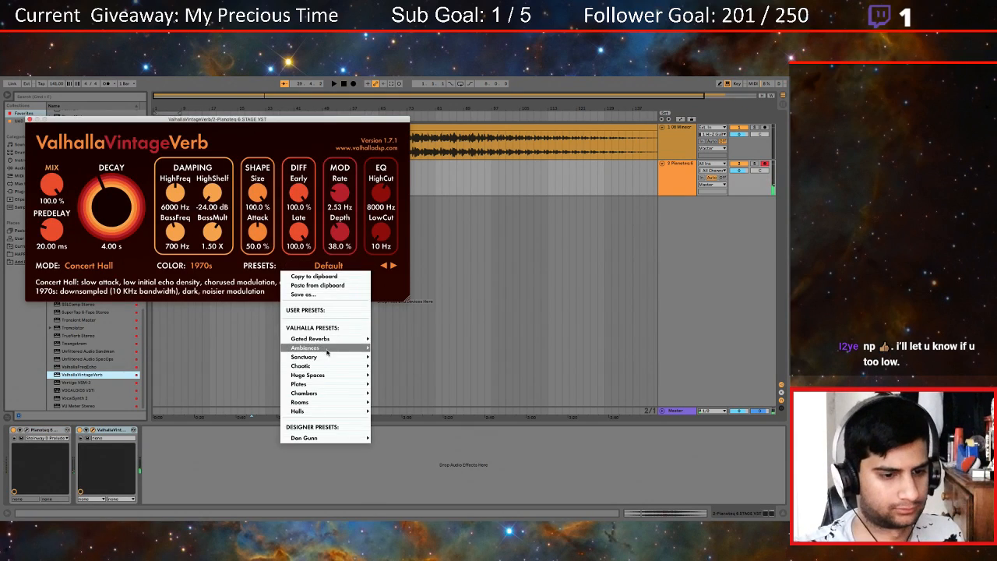
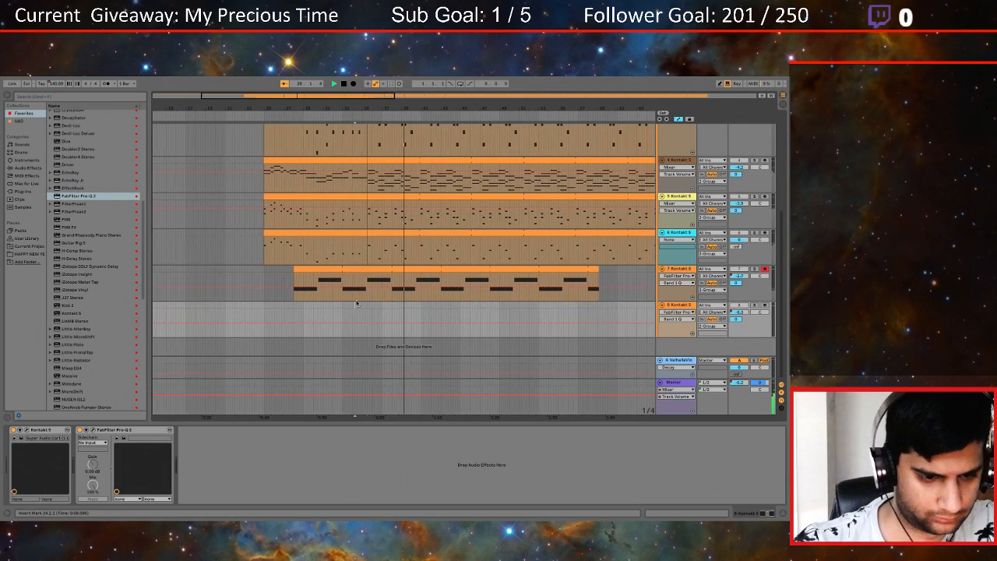
Set a fixed 1-bar grid and insert an empty 21-bar MIDI clip on the lowest Kontakt 5 track, starting at bar 38
{"action": "key", "text": "space"}
{"action": "right_click", "coordinate": [390, 308]}
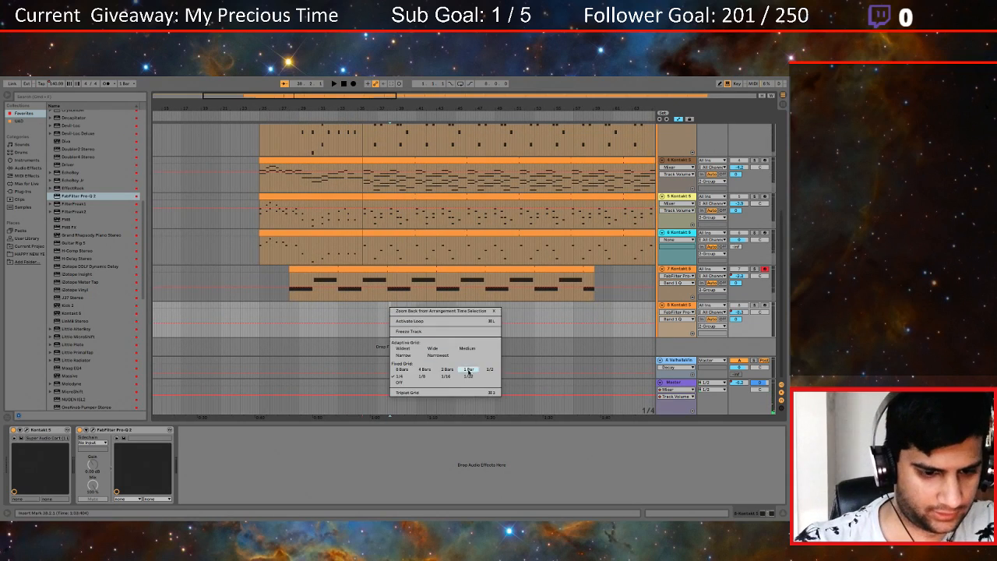
{"action": "left_click", "coordinate": [483, 371]}
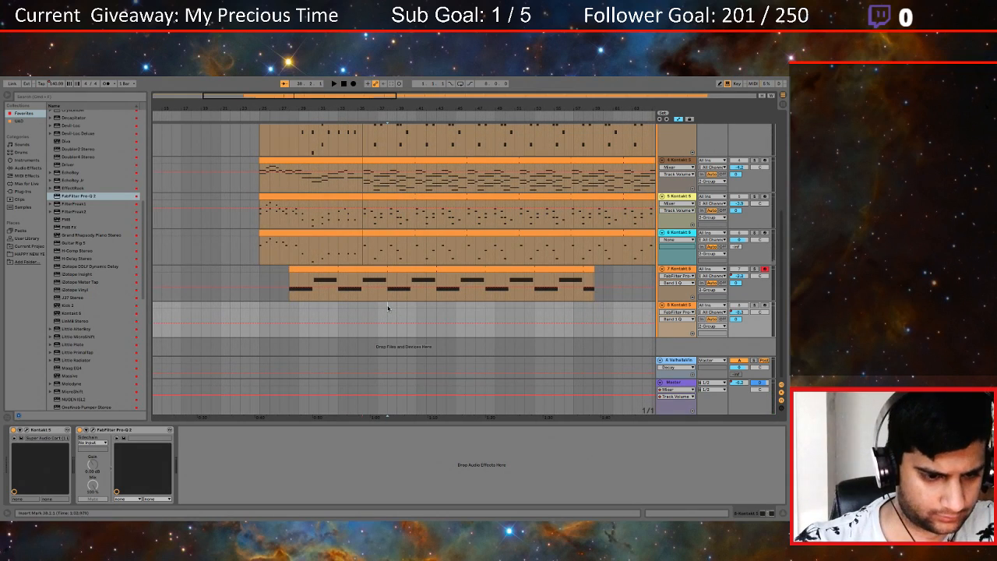
{"action": "left_click_drag", "start_coordinate": [388, 308], "coordinate": [589, 304]}
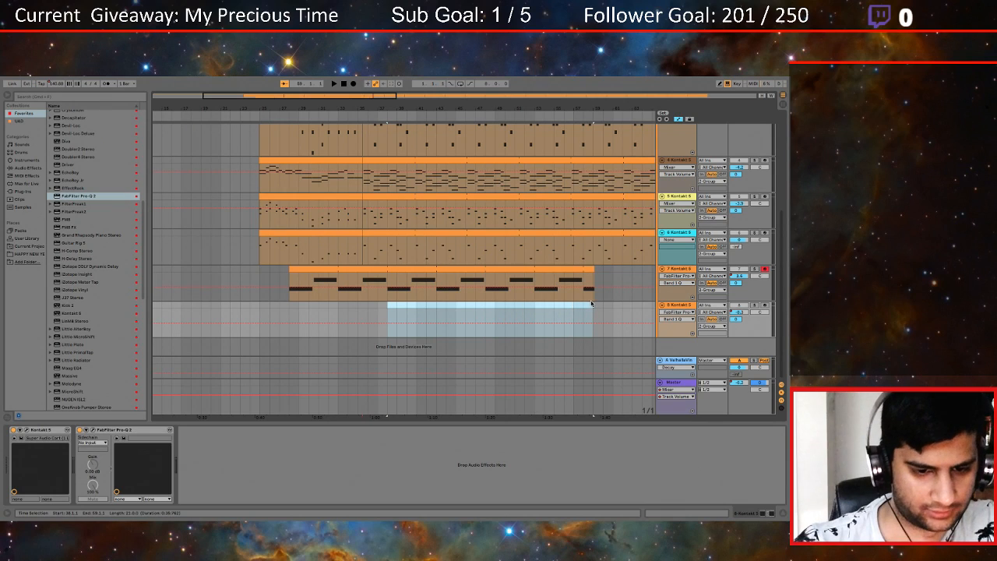
{"action": "key", "text": "ctrl+shift+m"}
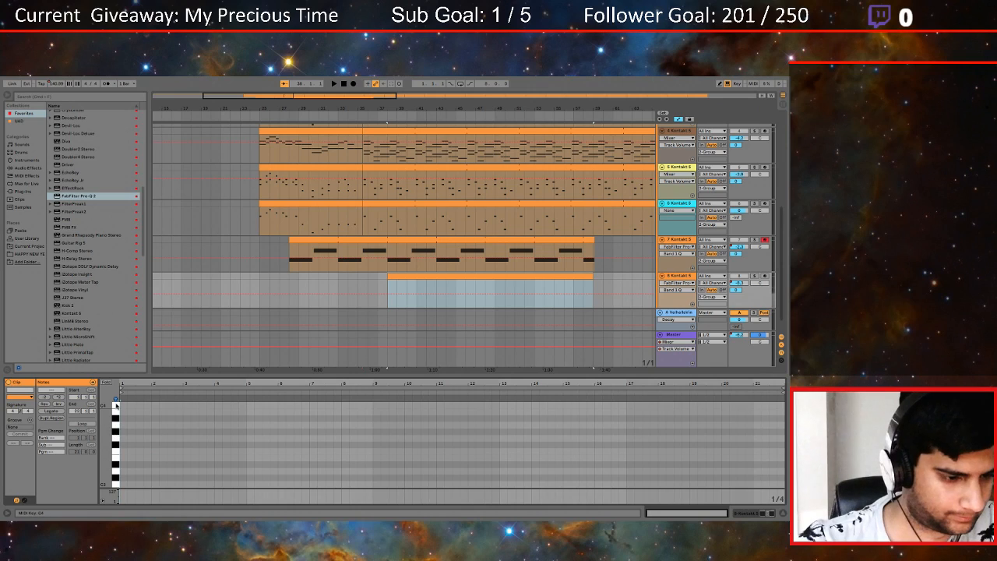
Solo the new clip's track and audition its piano-roll keys between D#3 and A#3, comparing them with the playback
{"action": "left_click", "coordinate": [754, 277]}
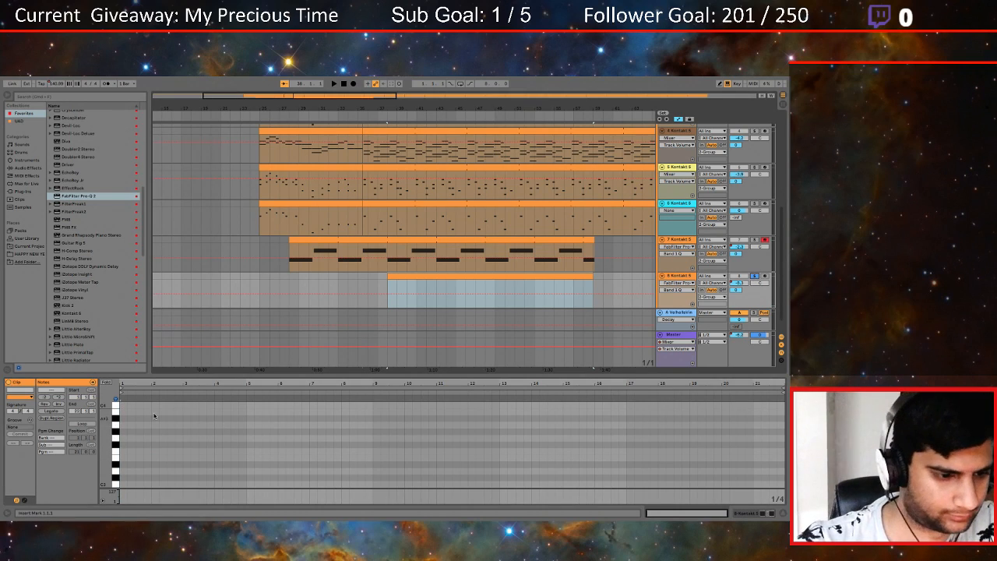
{"action": "left_click", "coordinate": [117, 419]}
{"action": "left_click", "coordinate": [116, 432]}
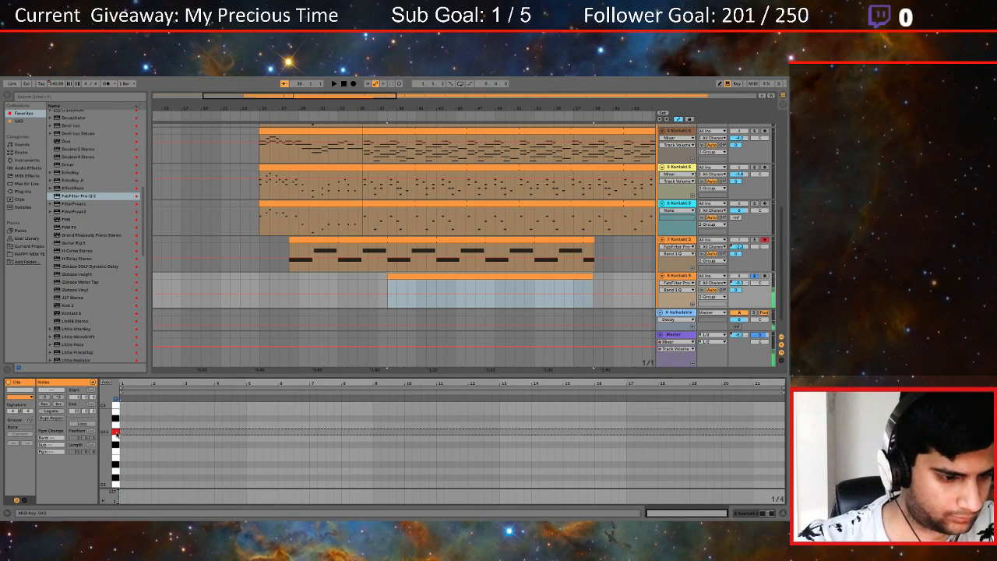
{"action": "key", "text": "space"}
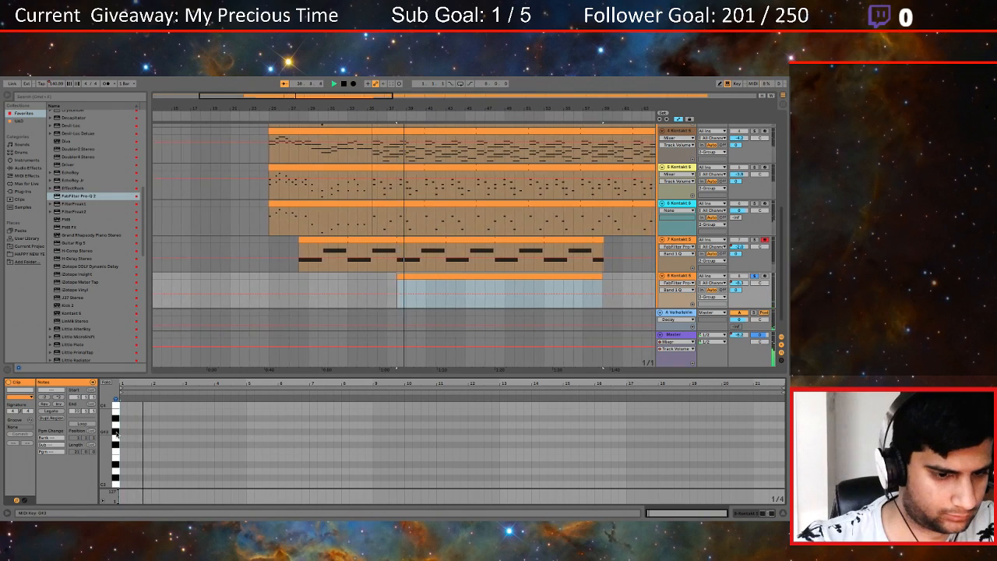
{"action": "key", "text": "space"}
{"action": "left_click", "coordinate": [115, 431]}
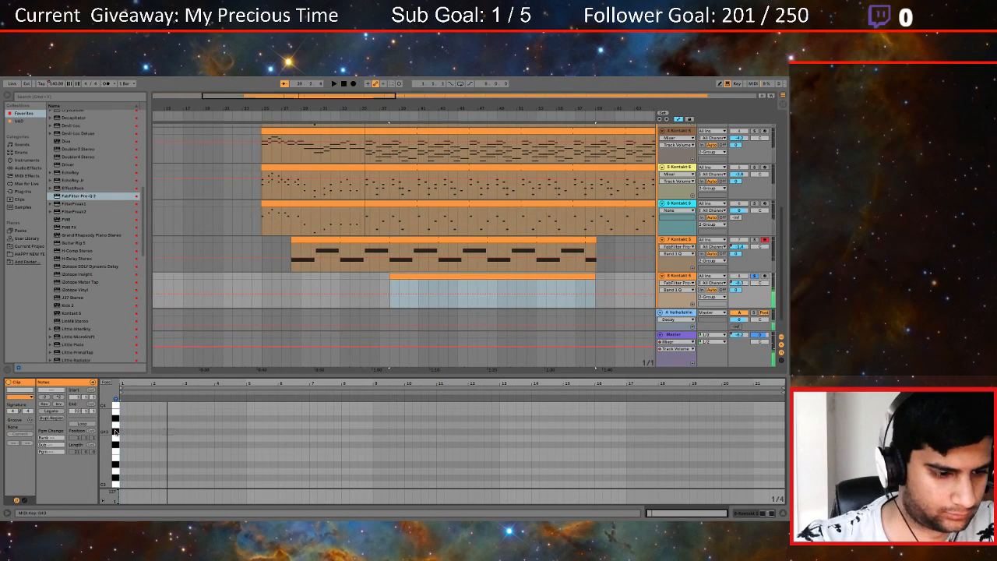
{"action": "left_click", "coordinate": [116, 444]}
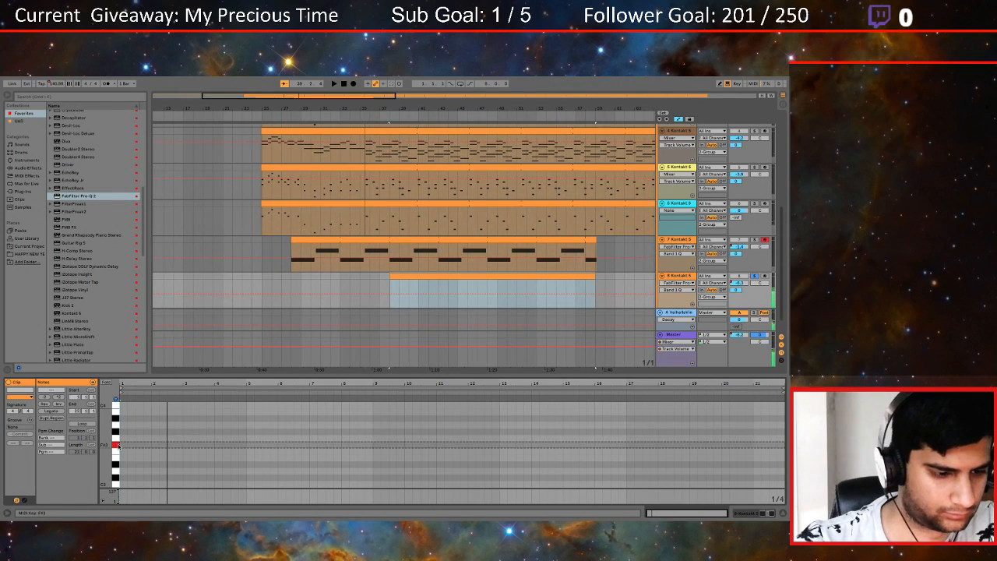
{"action": "left_click", "coordinate": [115, 465]}
{"action": "left_click", "coordinate": [117, 445]}
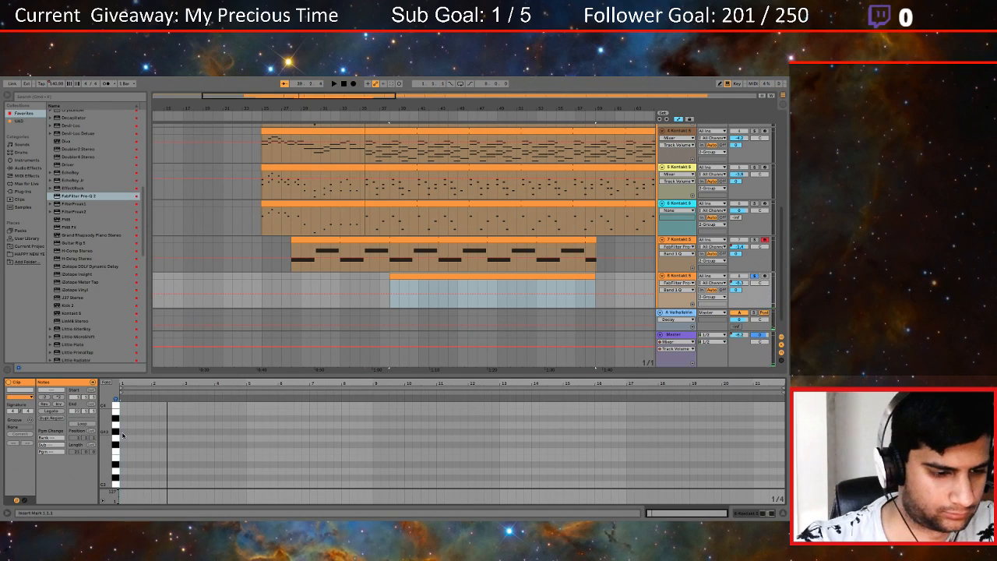
Draw a G#3 note from the start of the clip, about 2 bars and 3 beats long
{"action": "left_click_drag", "start_coordinate": [123, 433], "coordinate": [262, 433]}
{"action": "key", "text": "space"}
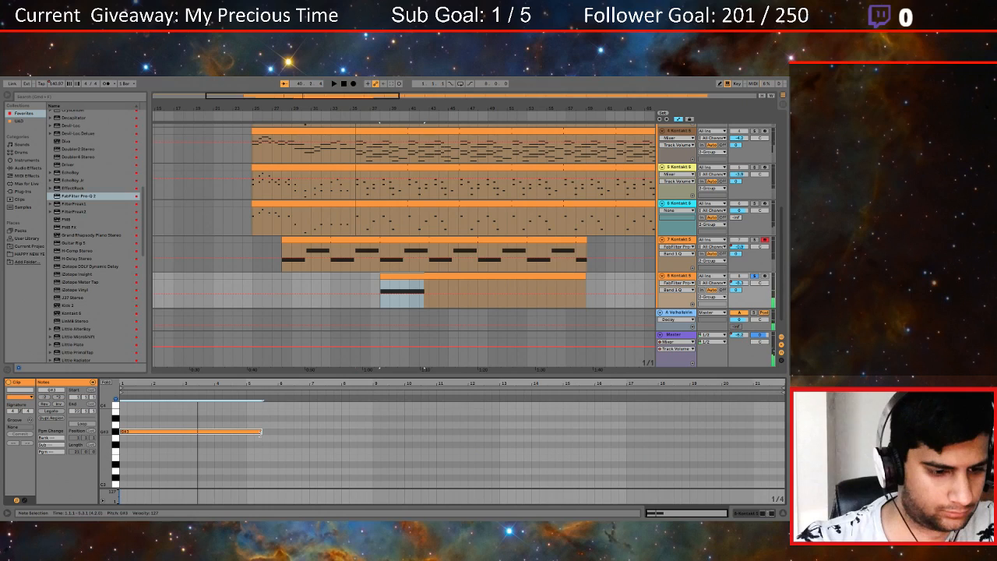
{"action": "left_click_drag", "start_coordinate": [262, 433], "coordinate": [206, 435]}
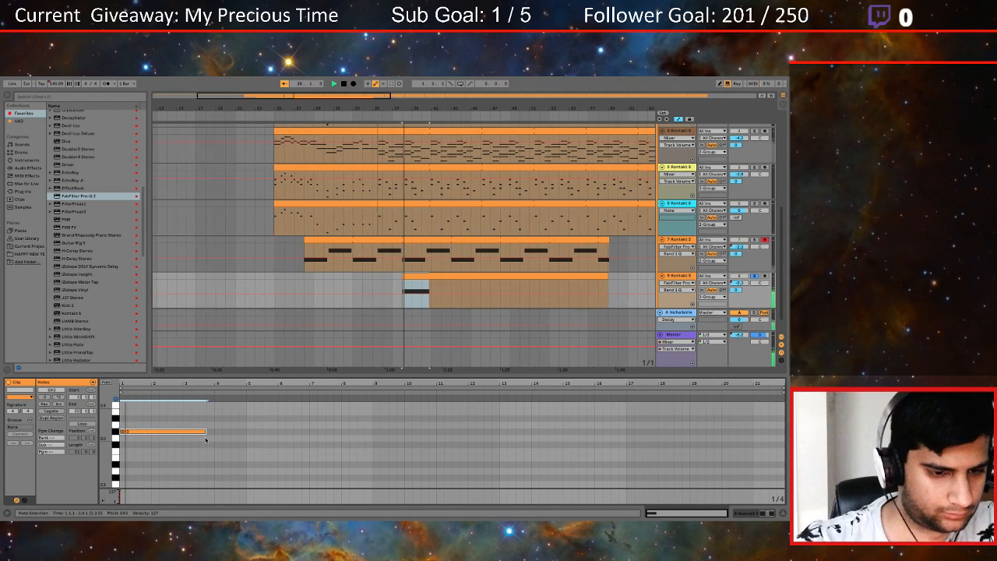
Delete the soloed track's volume automation and lower its volume to about -24 dB while playing the clip
{"action": "left_click", "coordinate": [738, 283]}
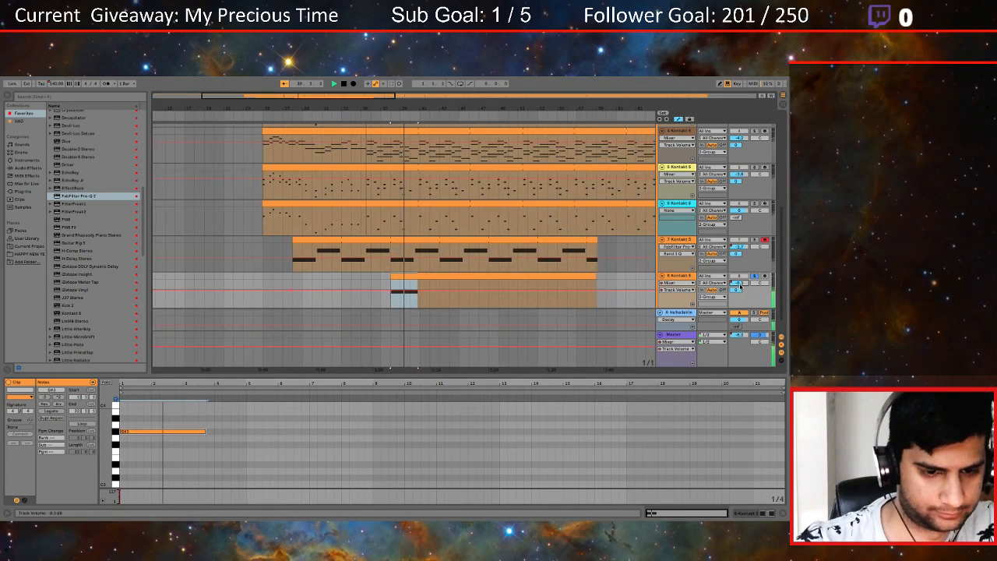
{"action": "right_click", "coordinate": [739, 285]}
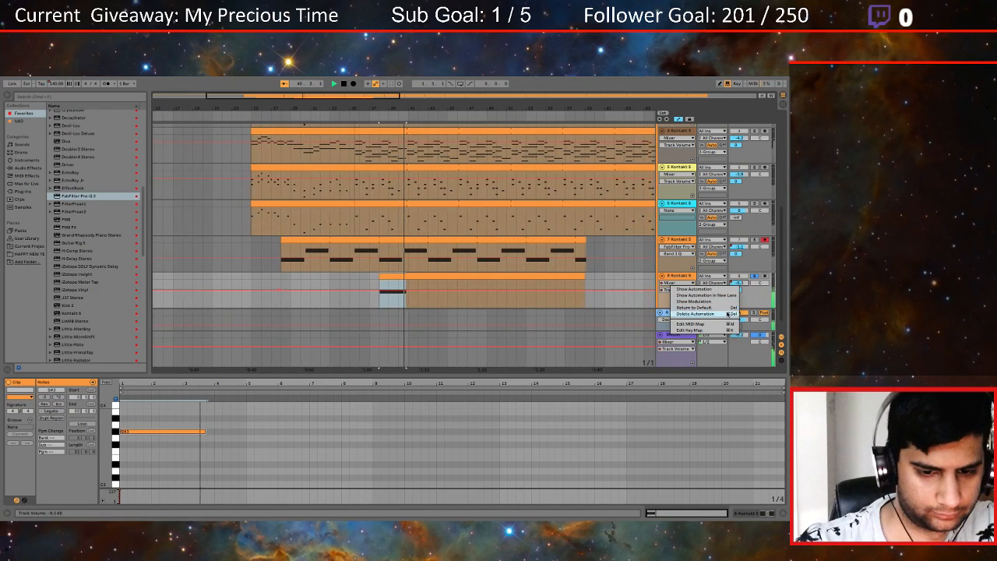
{"action": "left_click", "coordinate": [727, 313]}
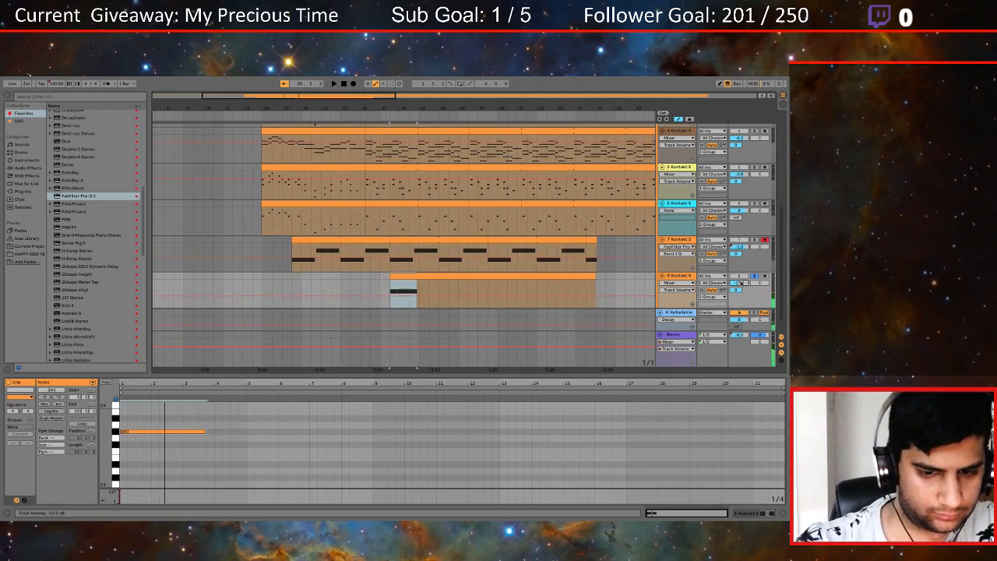
{"action": "key", "text": "space"}
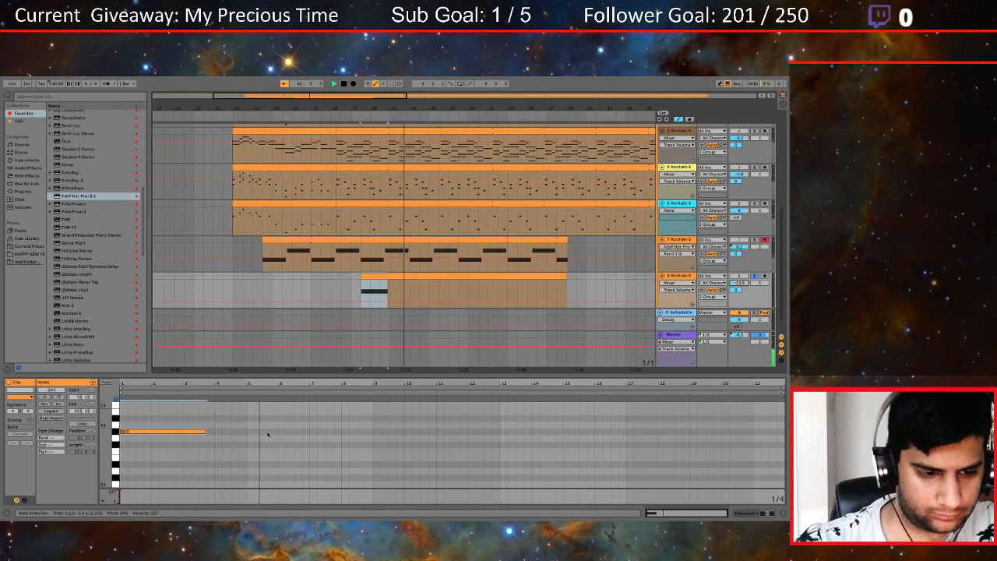
Draw an A#3 note nearly 5 bars long from bar 4 of the clip, and lower the track volume further
{"action": "left_click", "coordinate": [214, 415]}
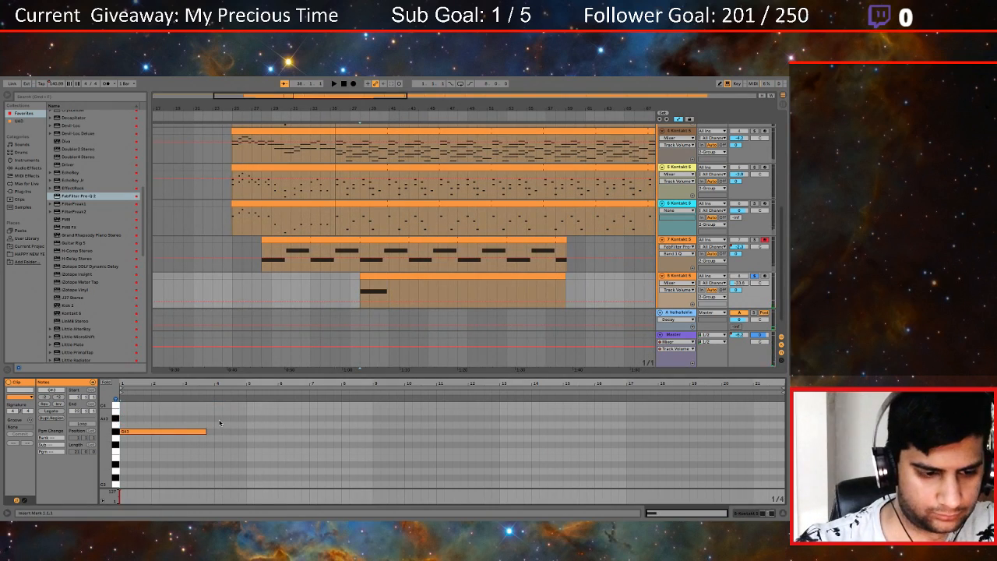
{"action": "double_click", "coordinate": [218, 419]}
{"action": "left_click_drag", "start_coordinate": [221, 420], "coordinate": [364, 419]}
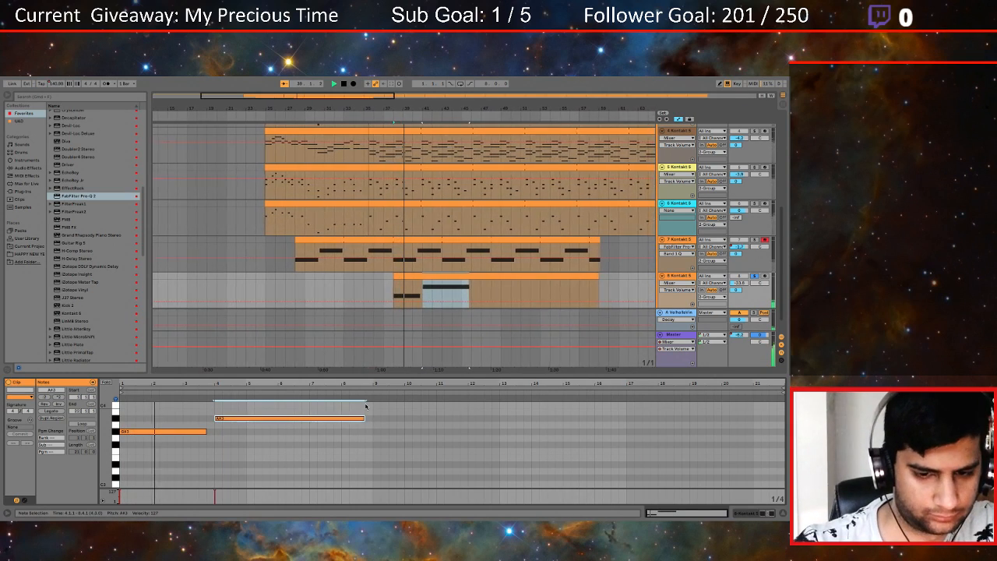
{"action": "left_click_drag", "start_coordinate": [741, 283], "coordinate": [742, 285]}
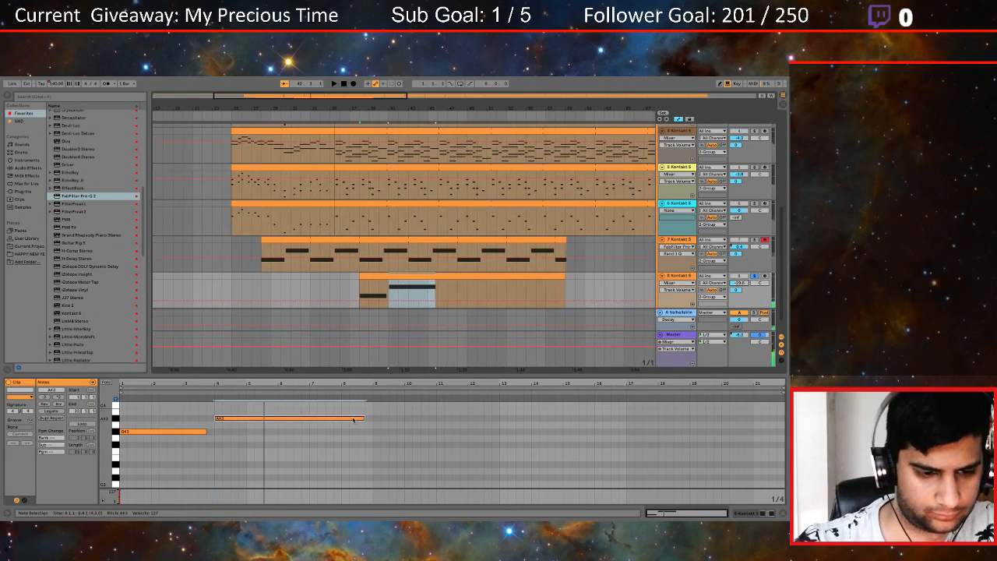
Move the second note to F#3 and shorten it to 2 bars, ending at bar 6 of the clip
{"action": "left_click_drag", "start_coordinate": [258, 417], "coordinate": [259, 450]}
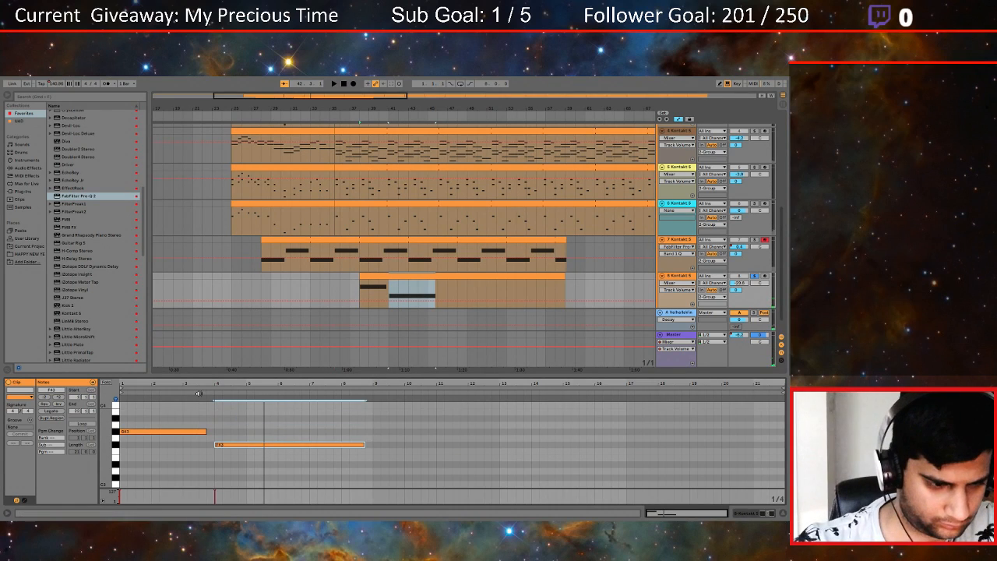
{"action": "key", "text": "space"}
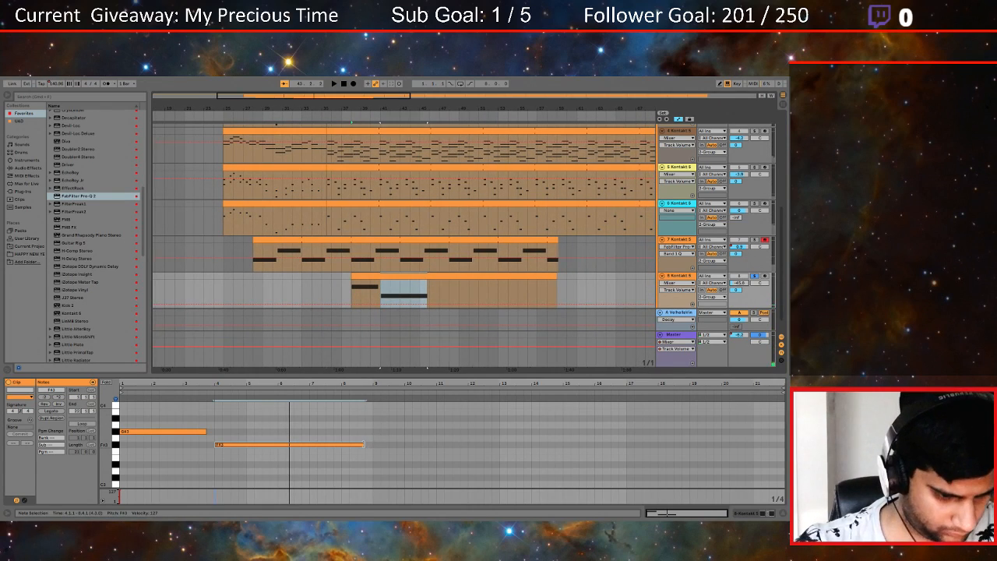
{"action": "left_click_drag", "start_coordinate": [363, 444], "coordinate": [278, 444]}
Draw an A#3 note two beats long at bar 6 of the clip and play it back
{"action": "left_click", "coordinate": [283, 438]}
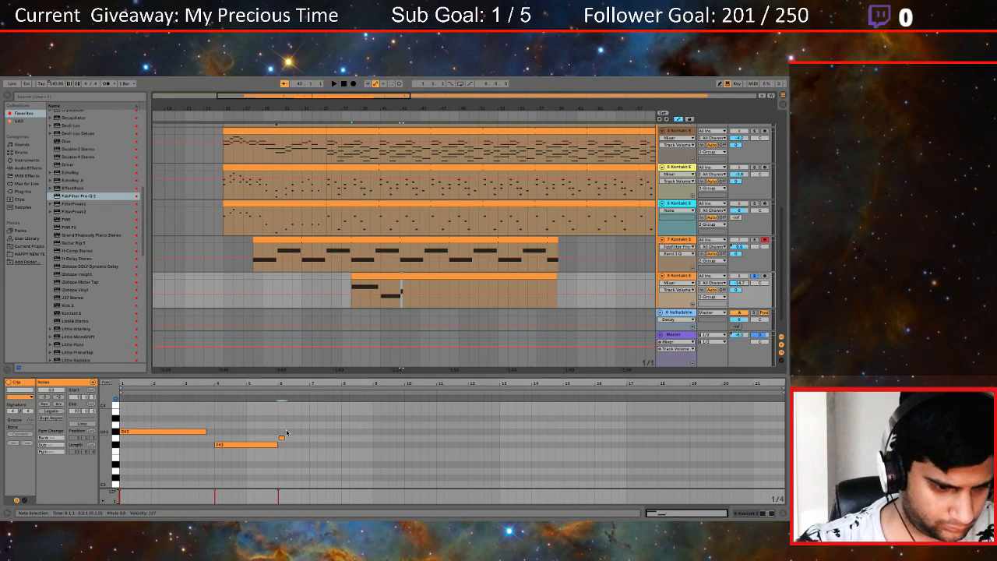
{"action": "left_click_drag", "start_coordinate": [282, 437], "coordinate": [285, 428]}
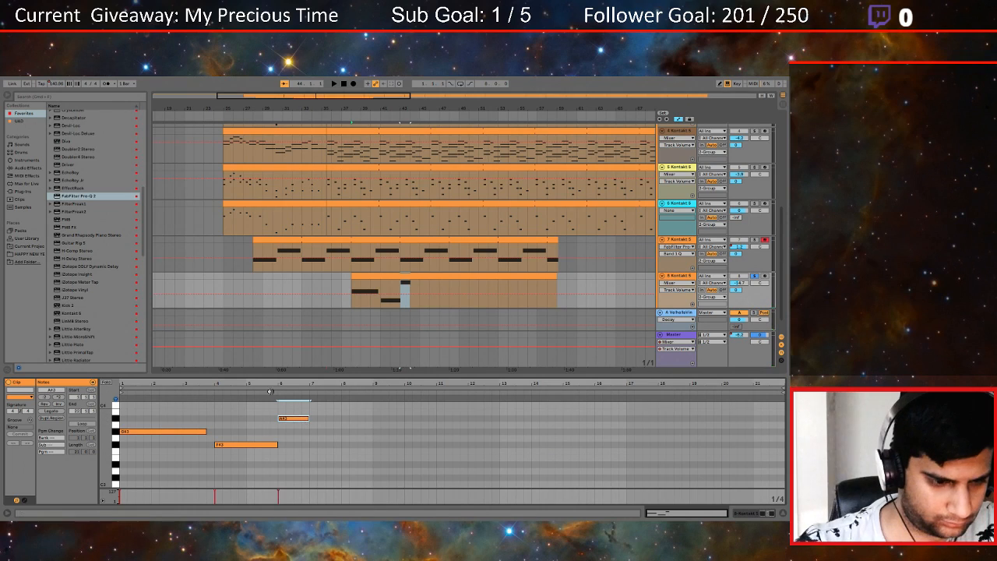
{"action": "key", "text": "space"}
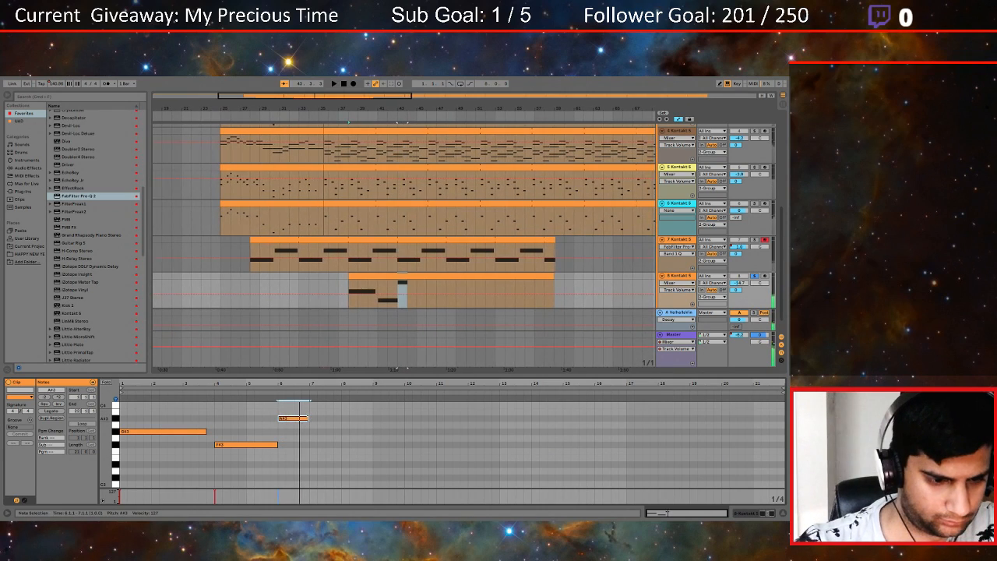
{"action": "key", "text": "space"}
{"action": "key", "text": "space"}
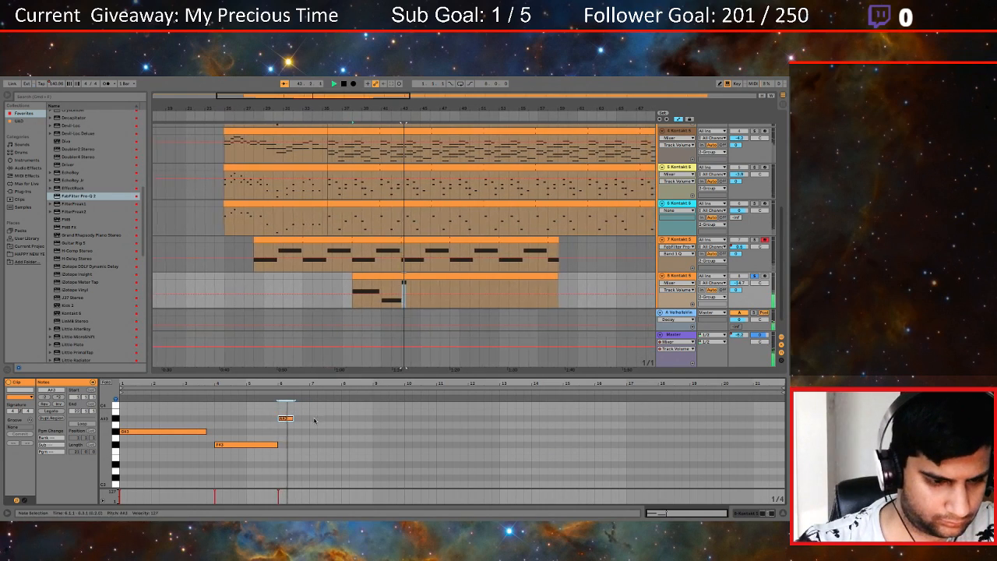
{"action": "scroll", "coordinate": [311, 421], "scroll_direction": "up", "scroll_amount": 1}
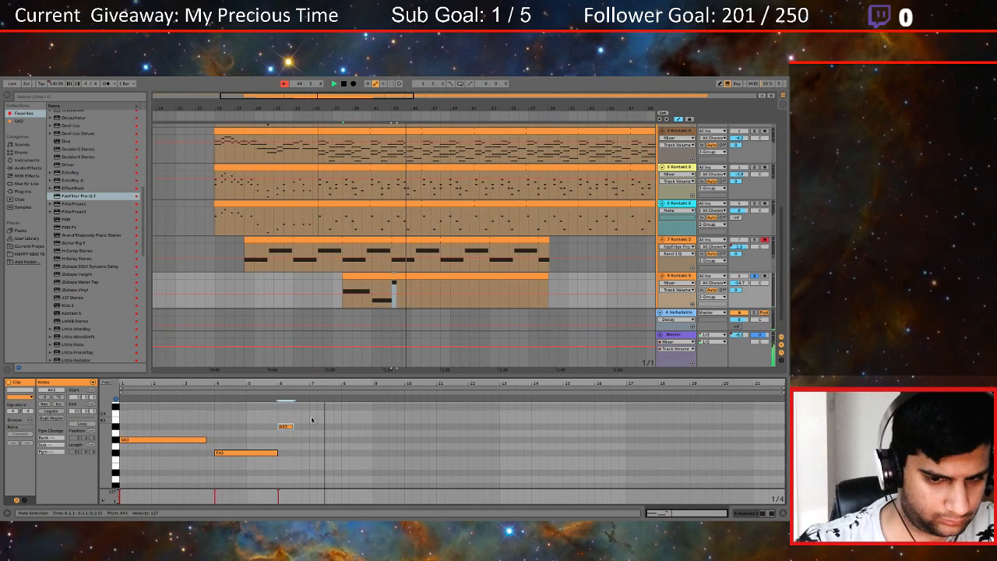
{"action": "scroll", "coordinate": [405, 420], "scroll_direction": "up", "scroll_amount": 1}
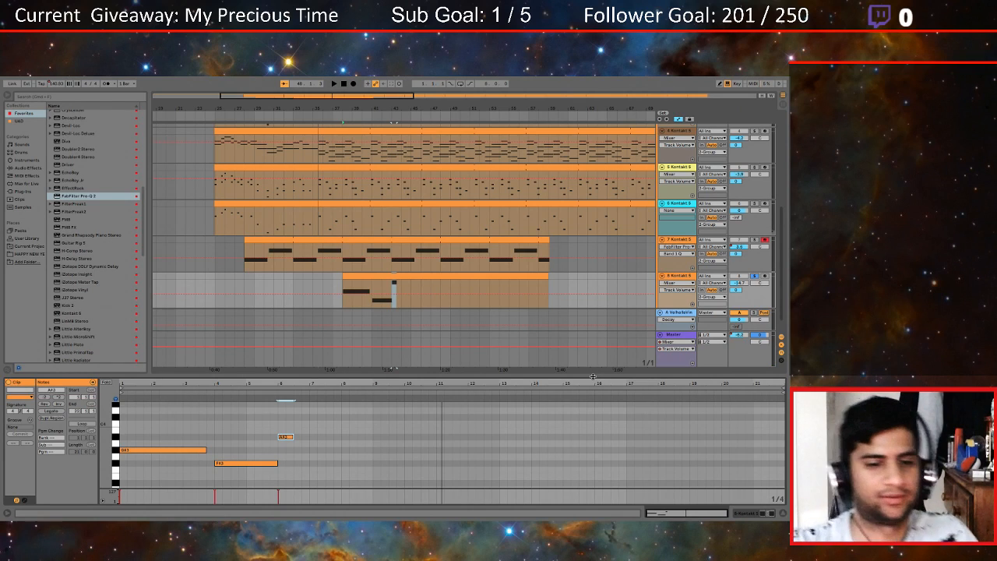
Play the reference recording from just before the instrument group's clips begin and look over the arrangement
{"action": "left_click_drag", "start_coordinate": [393, 122], "coordinate": [285, 123]}
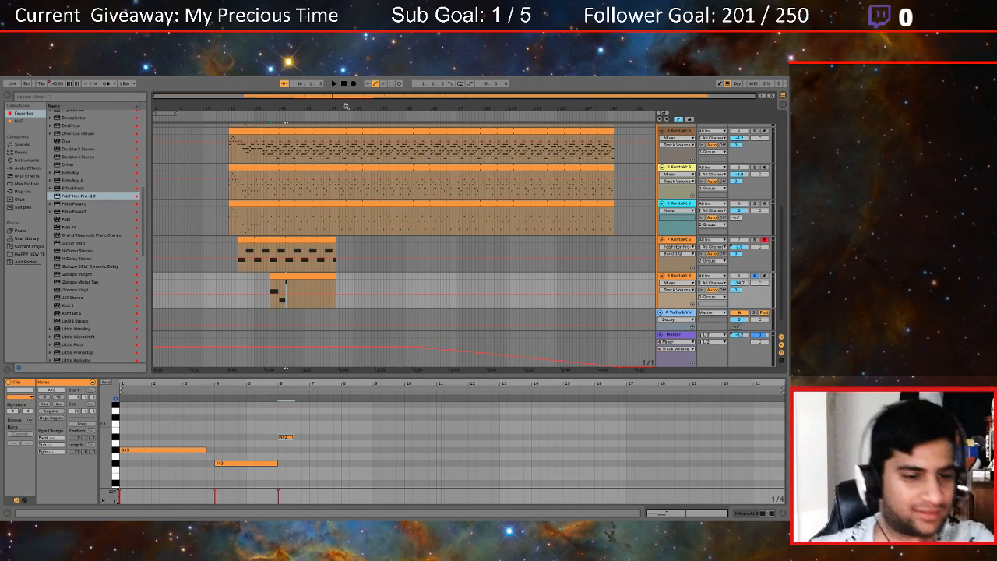
{"action": "scroll", "coordinate": [335, 235], "scroll_direction": "up", "scroll_amount": 5}
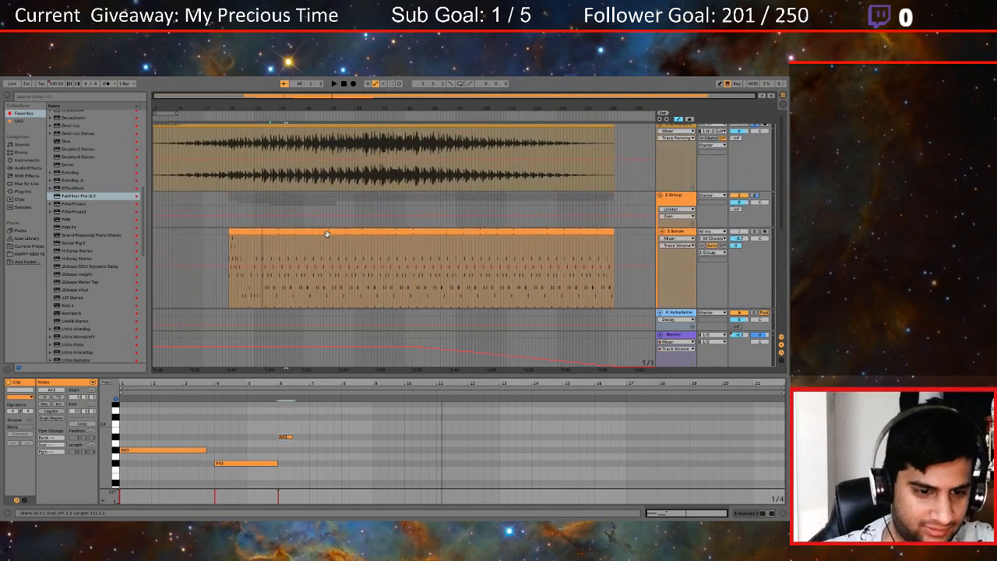
{"action": "left_click", "coordinate": [231, 212]}
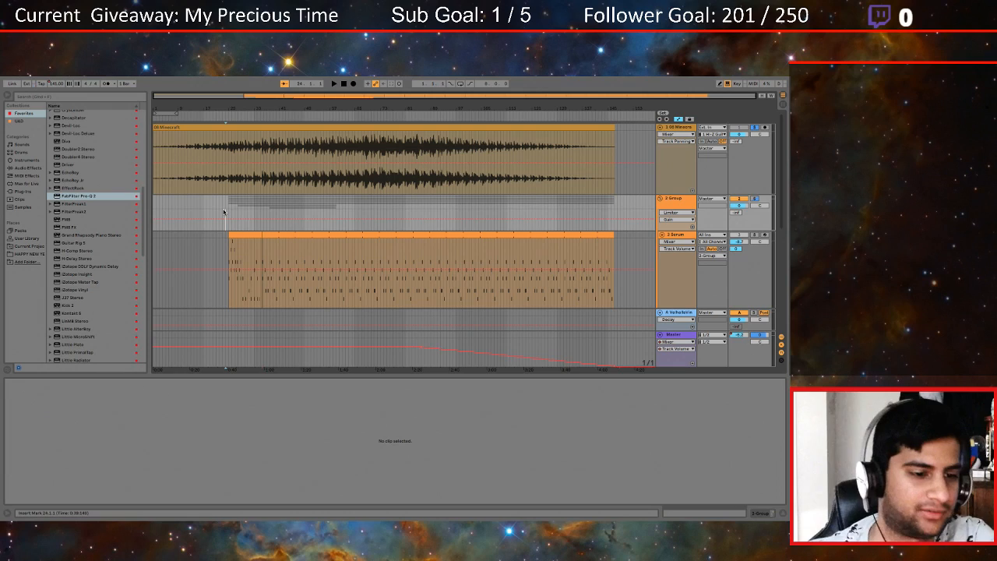
{"action": "key", "text": "space"}
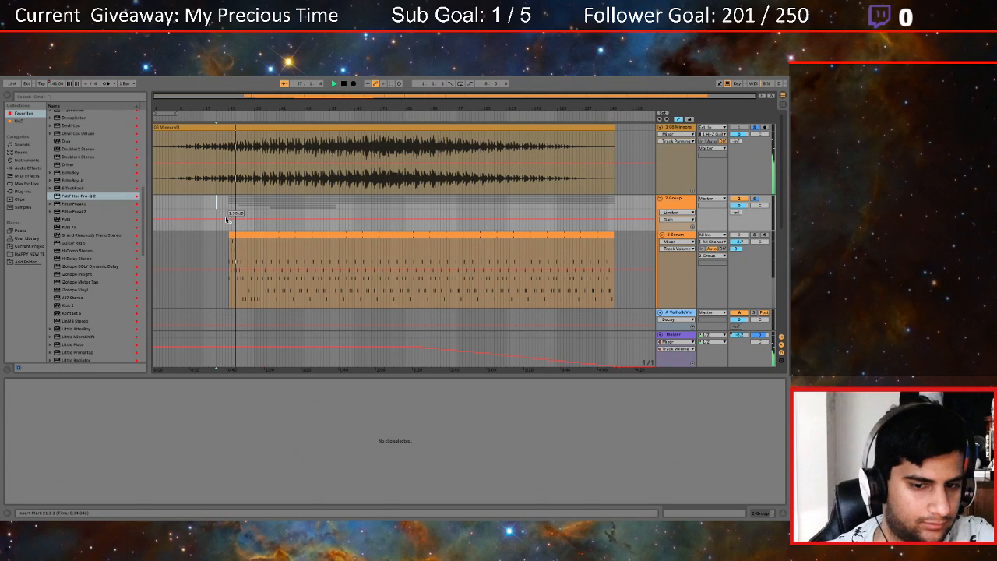
{"action": "scroll", "coordinate": [227, 219], "scroll_direction": "down", "scroll_amount": 4}
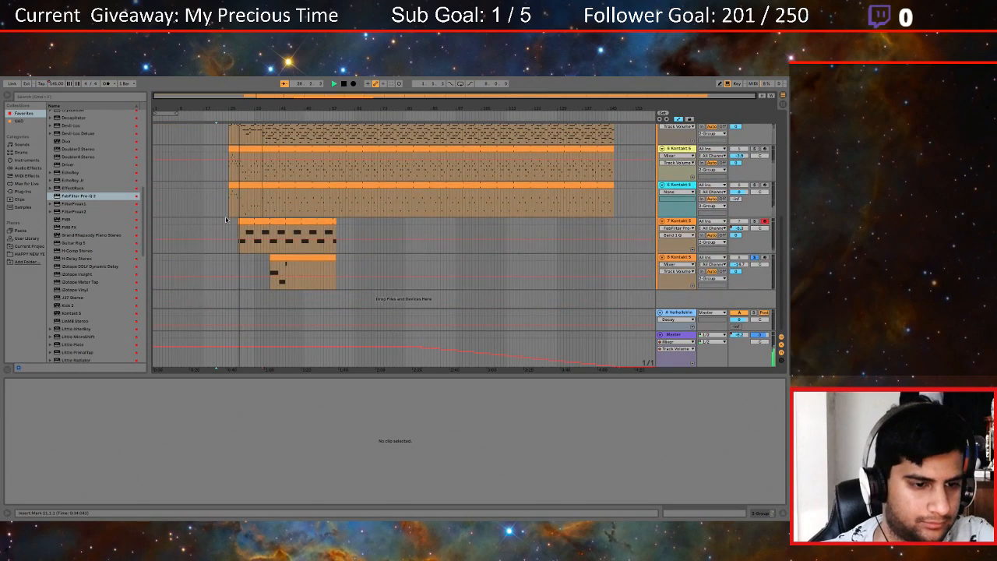
{"action": "scroll", "coordinate": [226, 220], "scroll_direction": "up", "scroll_amount": 5}
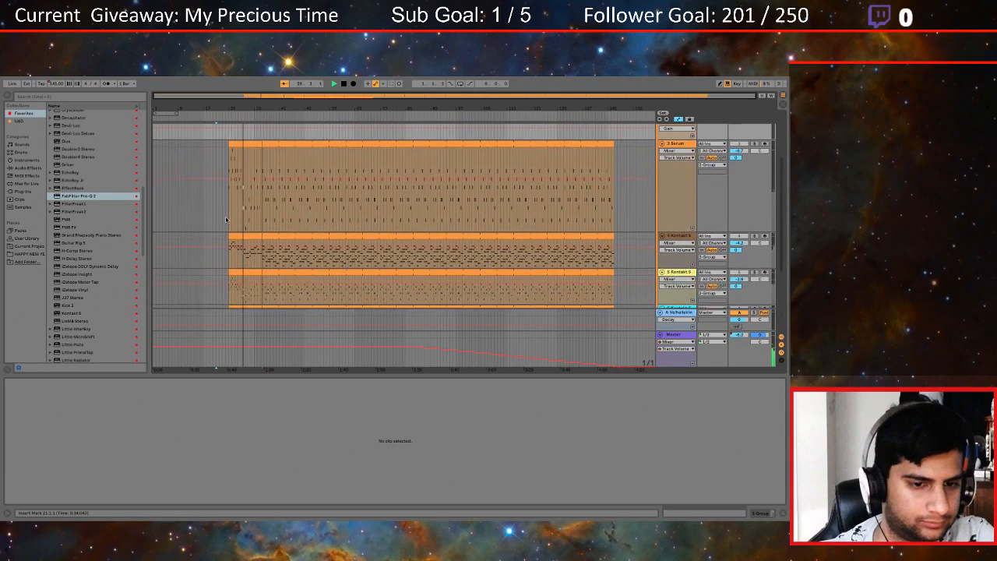
{"action": "scroll", "coordinate": [227, 219], "scroll_direction": "up", "scroll_amount": 3}
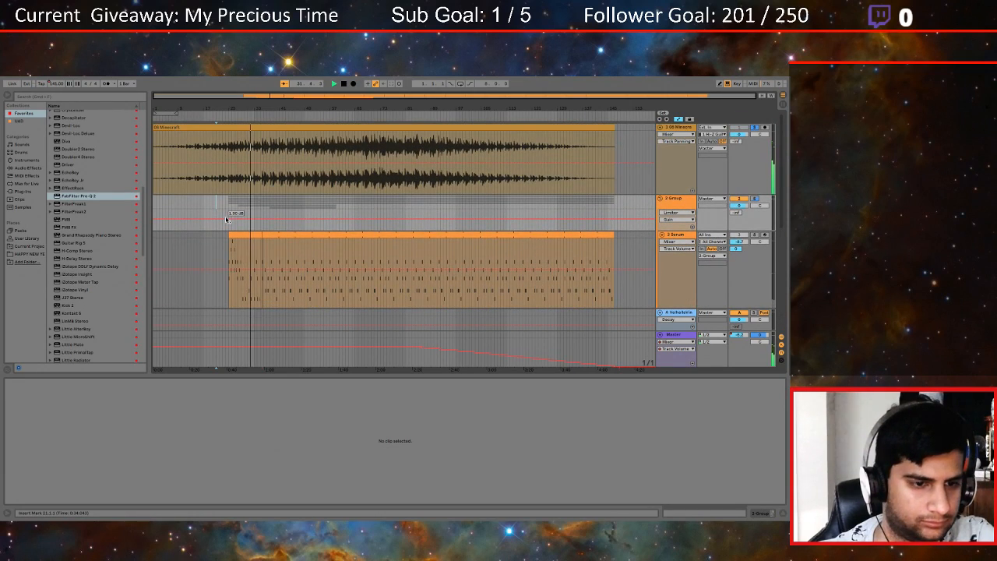
{"action": "left_click", "coordinate": [201, 181]}
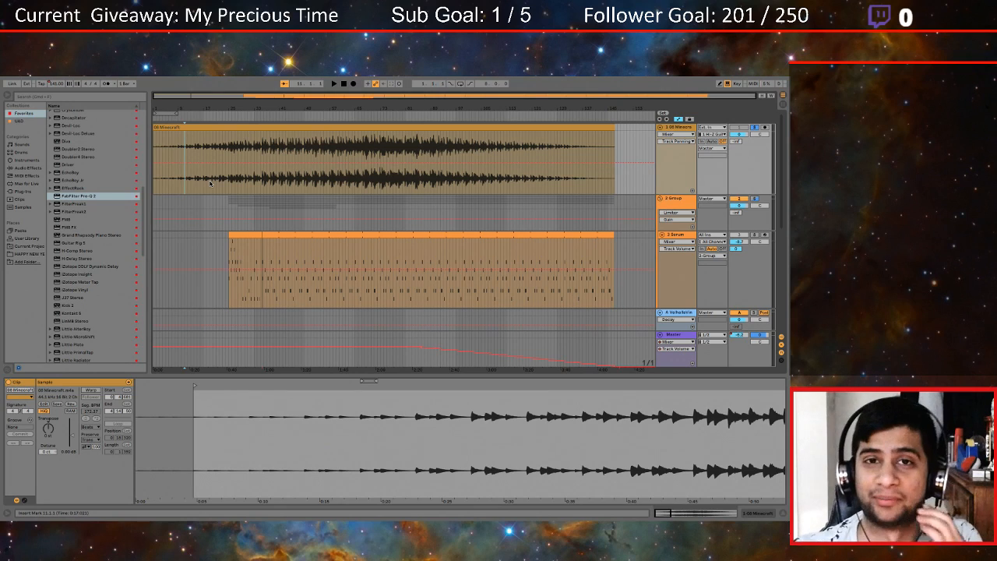
Play from bar 37 and listen to track 7 soloed, followed by the full instrument mix
{"action": "left_click", "coordinate": [236, 205]}
{"action": "key", "text": "space"}
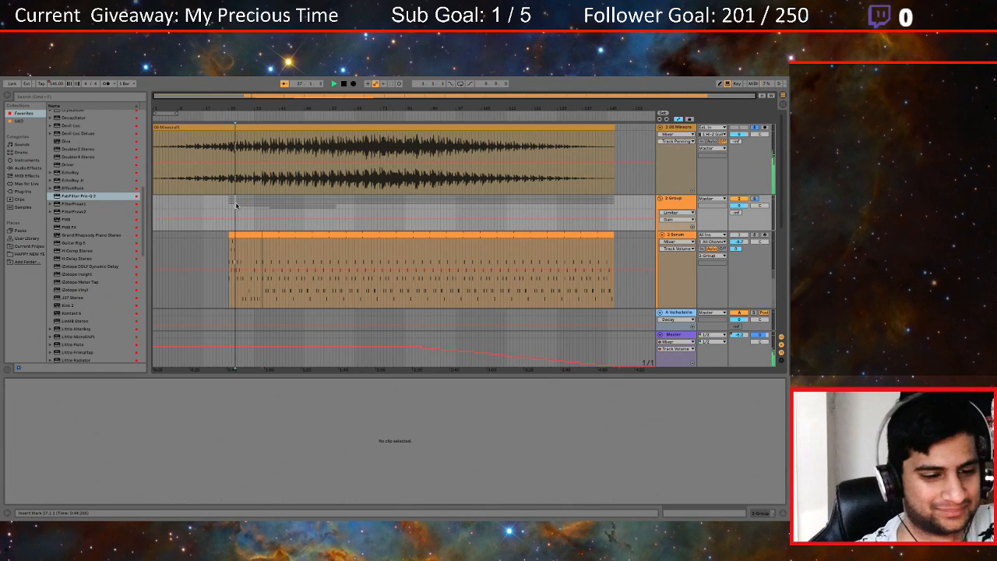
{"action": "scroll", "coordinate": [255, 233], "scroll_direction": "down", "scroll_amount": 3}
{"action": "scroll", "coordinate": [255, 234], "scroll_direction": "down", "scroll_amount": 1}
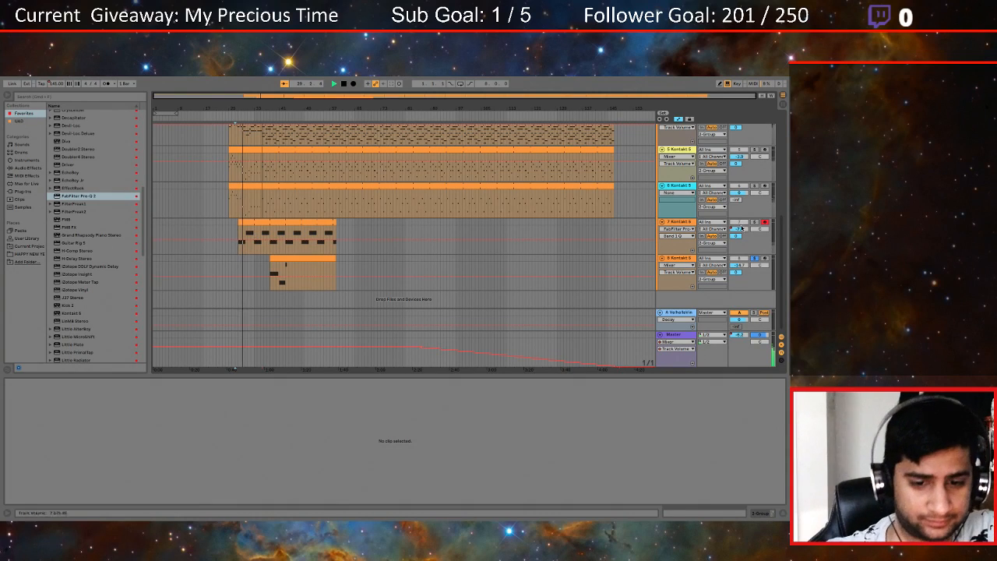
{"action": "left_click", "coordinate": [755, 223]}
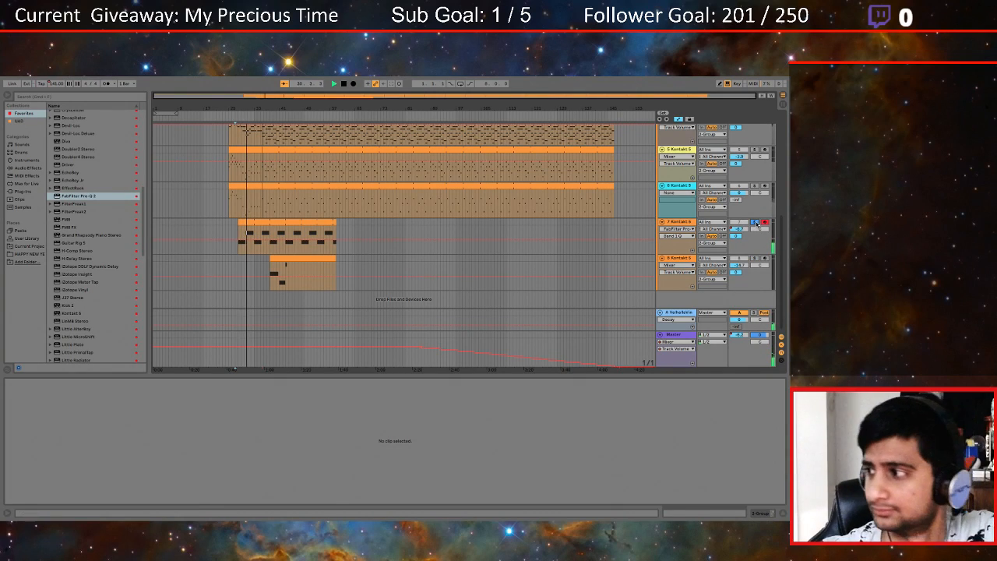
{"action": "scroll", "coordinate": [485, 213], "scroll_direction": "up", "scroll_amount": 5}
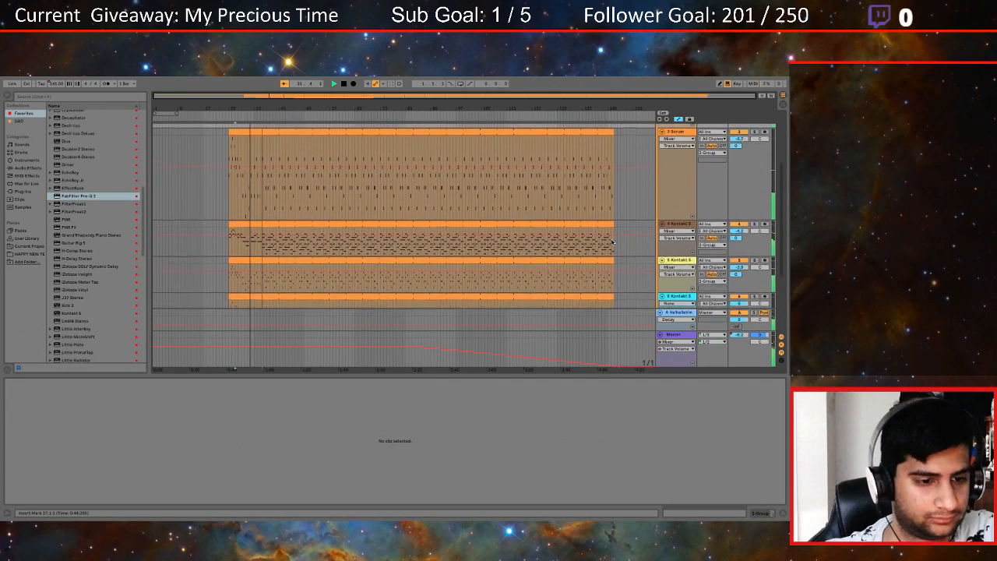
{"action": "scroll", "coordinate": [483, 214], "scroll_direction": "up", "scroll_amount": 3}
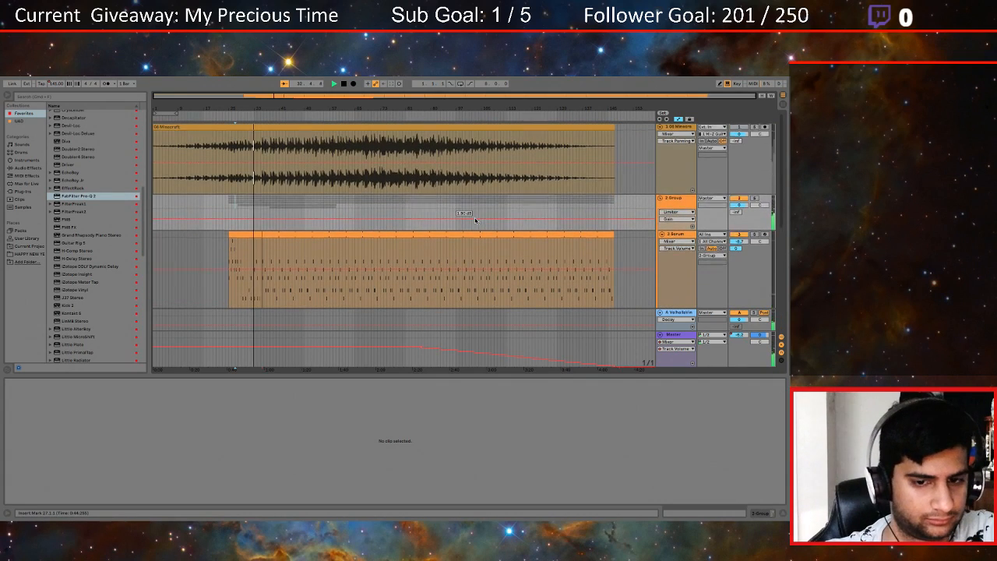
Solo the reference track during playback to compare it with the instrument mix
{"action": "scroll", "coordinate": [475, 219], "scroll_direction": "down", "scroll_amount": 6}
{"action": "scroll", "coordinate": [474, 217], "scroll_direction": "up", "scroll_amount": 4}
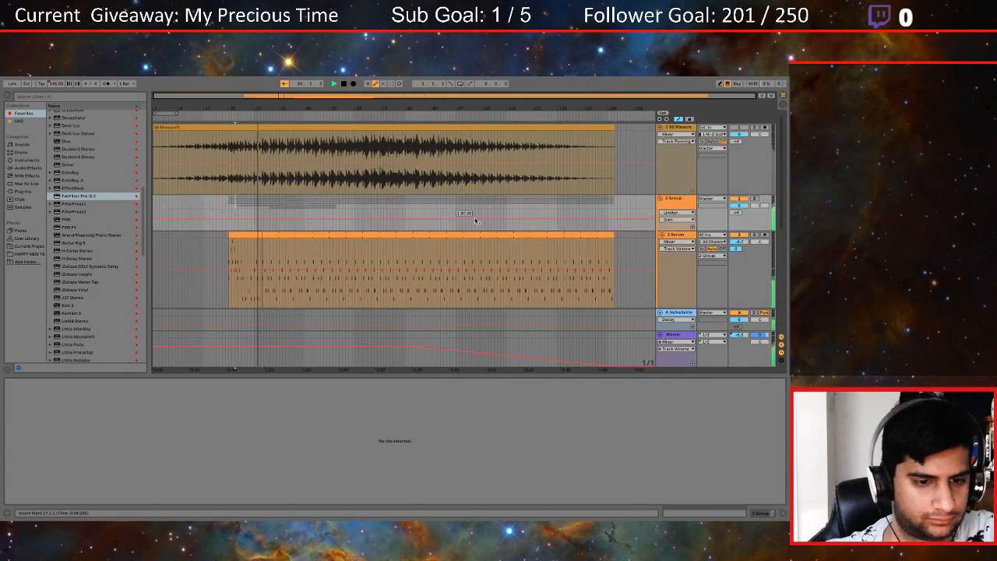
{"action": "scroll", "coordinate": [476, 218], "scroll_direction": "down", "scroll_amount": 6}
{"action": "scroll", "coordinate": [472, 217], "scroll_direction": "up", "scroll_amount": 6}
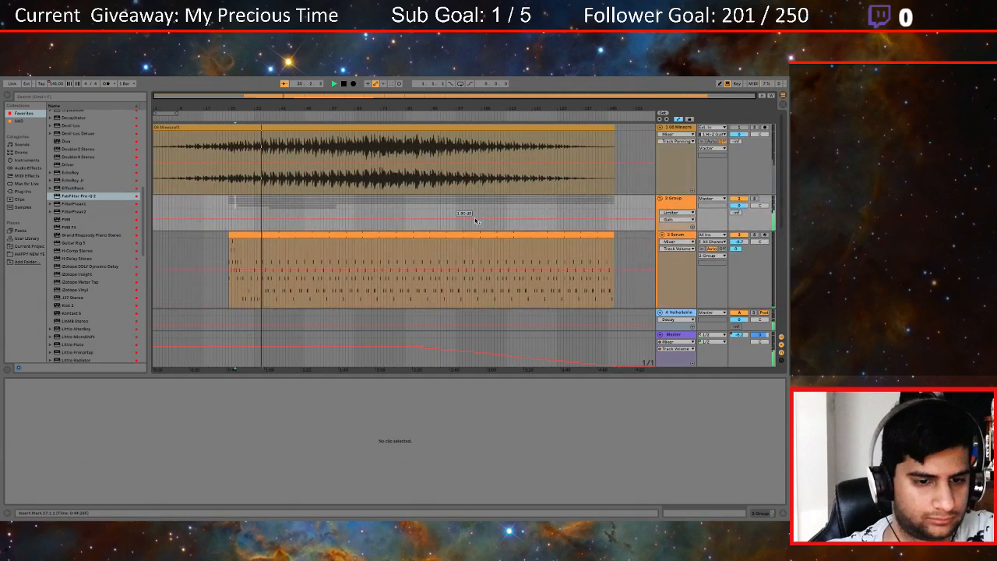
{"action": "left_click", "coordinate": [754, 127]}
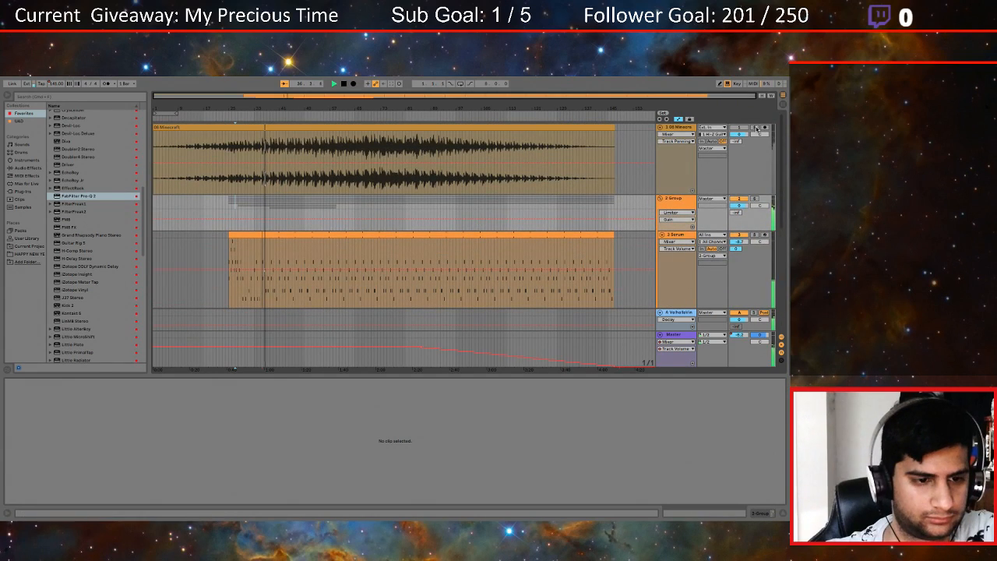
Draw a C#4 note two beats long at bar 7 of the lowest Kontakt clip and play the clip from bar 1
{"action": "scroll", "coordinate": [391, 185], "scroll_direction": "down", "scroll_amount": 4}
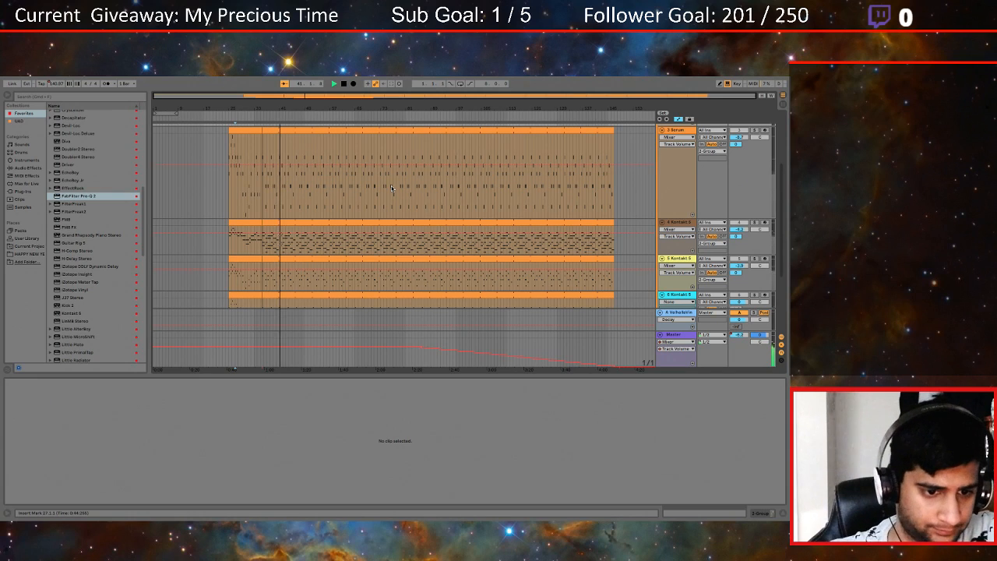
{"action": "scroll", "coordinate": [391, 186], "scroll_direction": "down", "scroll_amount": 2}
{"action": "left_click", "coordinate": [321, 271]}
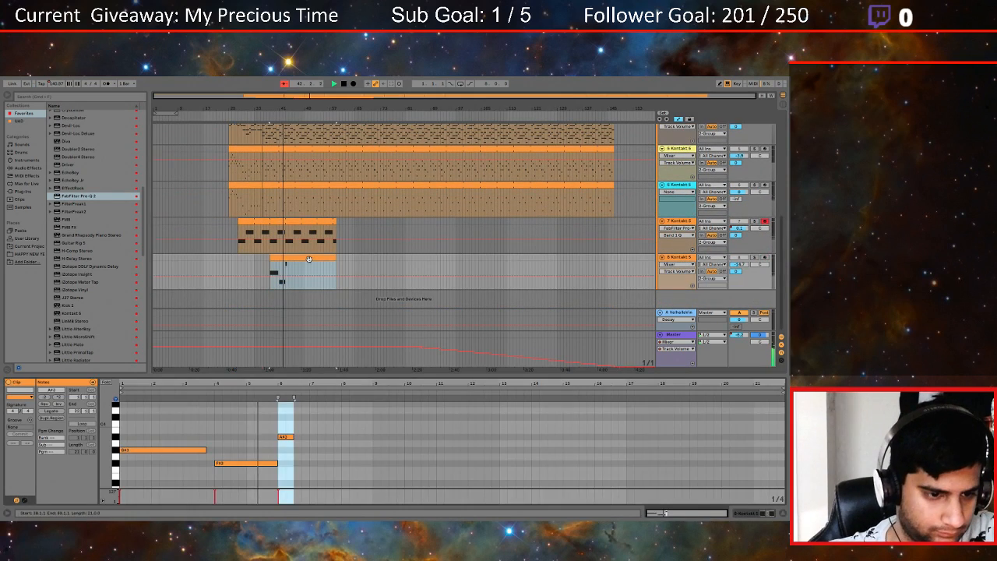
{"action": "double_click", "coordinate": [313, 419]}
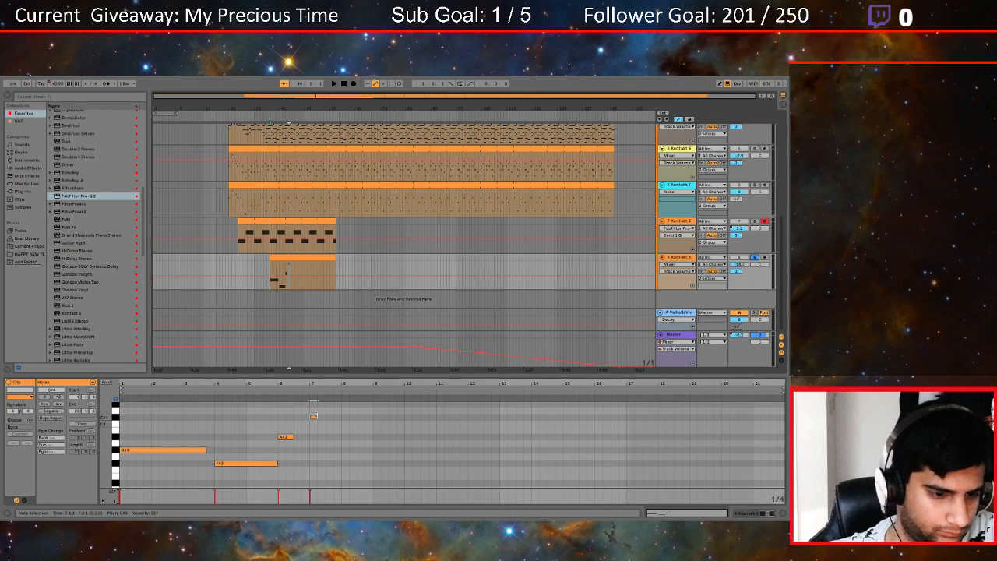
{"action": "left_click", "coordinate": [315, 418]}
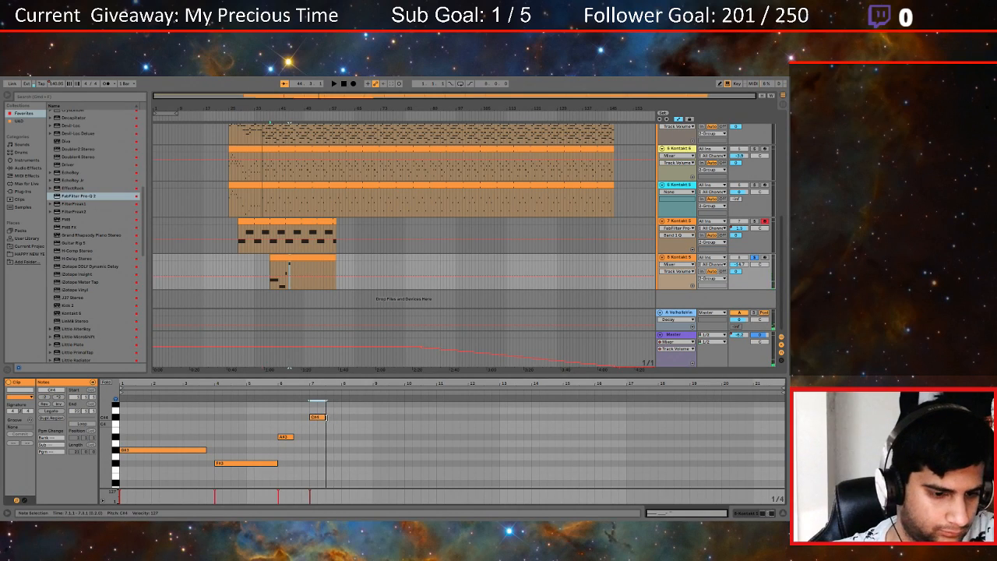
{"action": "left_click", "coordinate": [133, 398]}
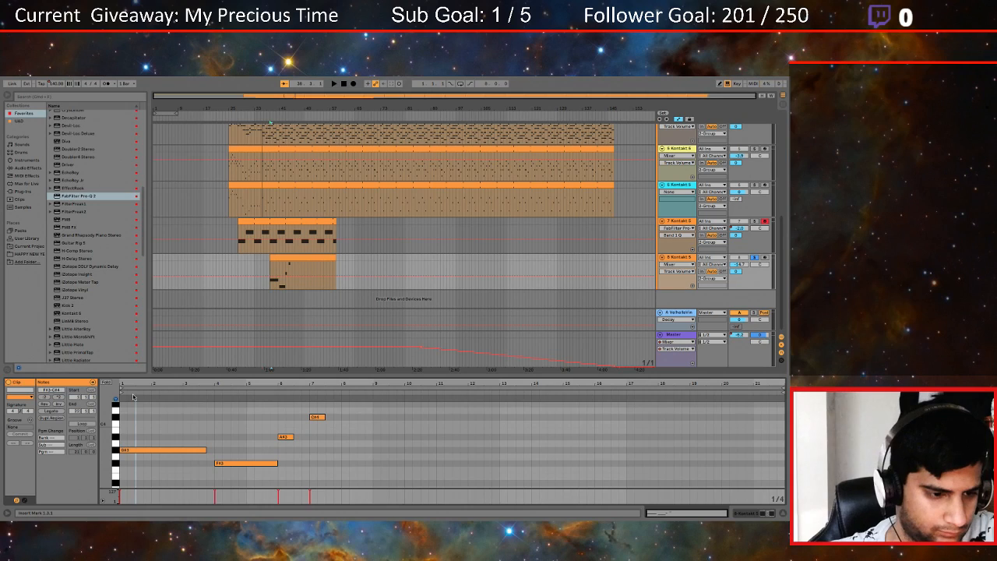
{"action": "key", "text": "space"}
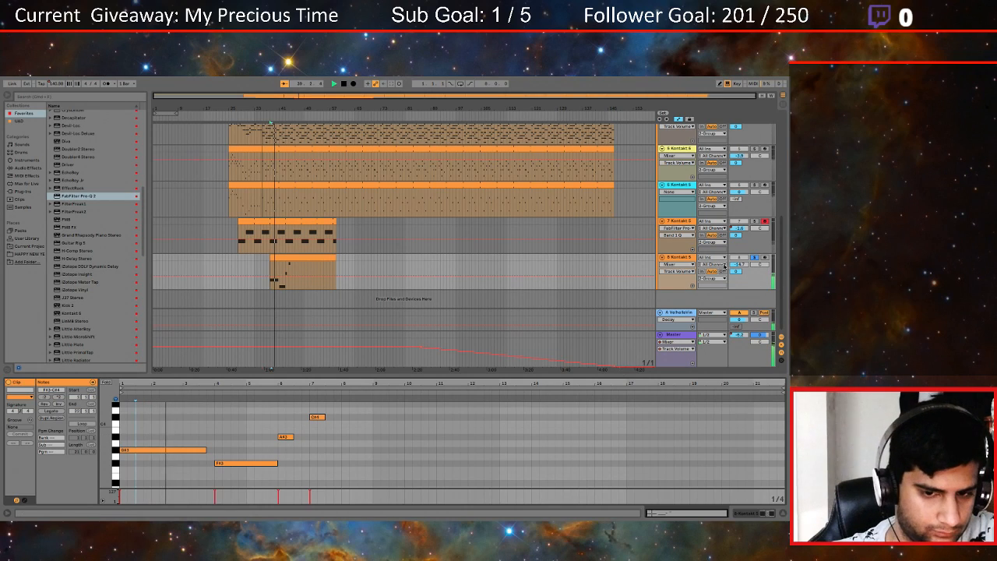
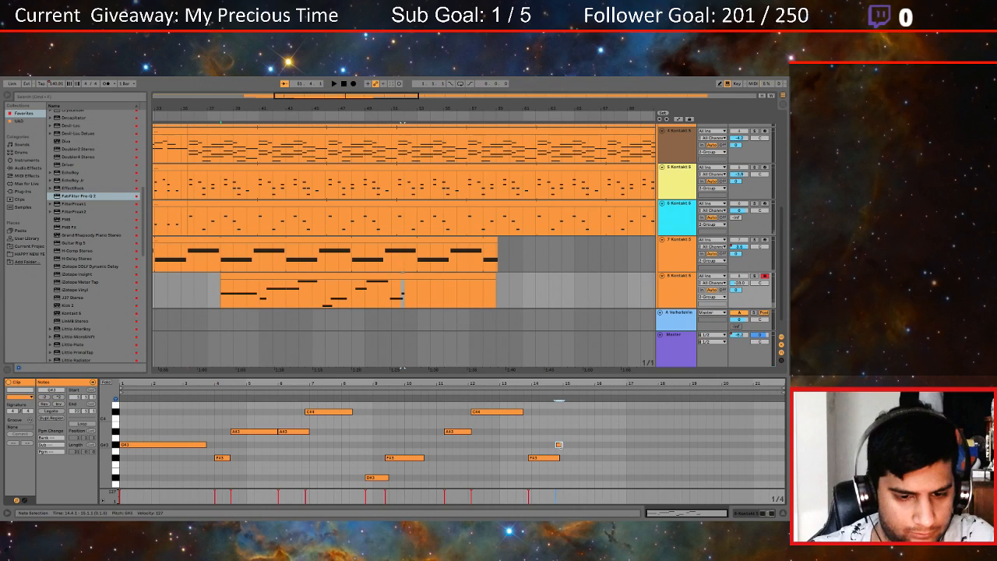
Lengthen the G#3 note starting at bar 14, beat 4 to about 2 bars while checking it in playback
{"action": "left_click_drag", "start_coordinate": [581, 445], "coordinate": [594, 445]}
{"action": "key", "text": "space"}
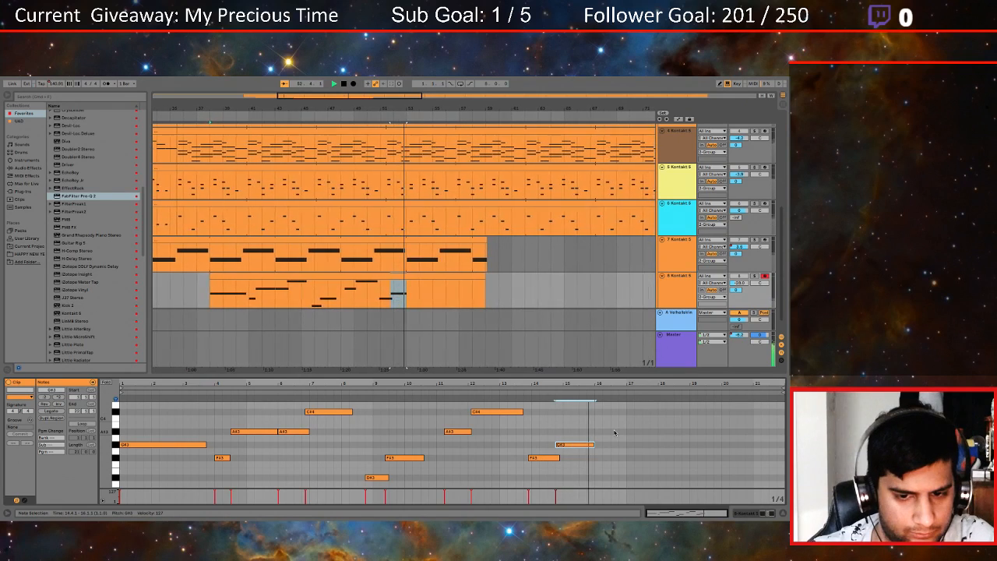
{"action": "left_click_drag", "start_coordinate": [593, 445], "coordinate": [621, 444]}
{"action": "key", "text": "space"}
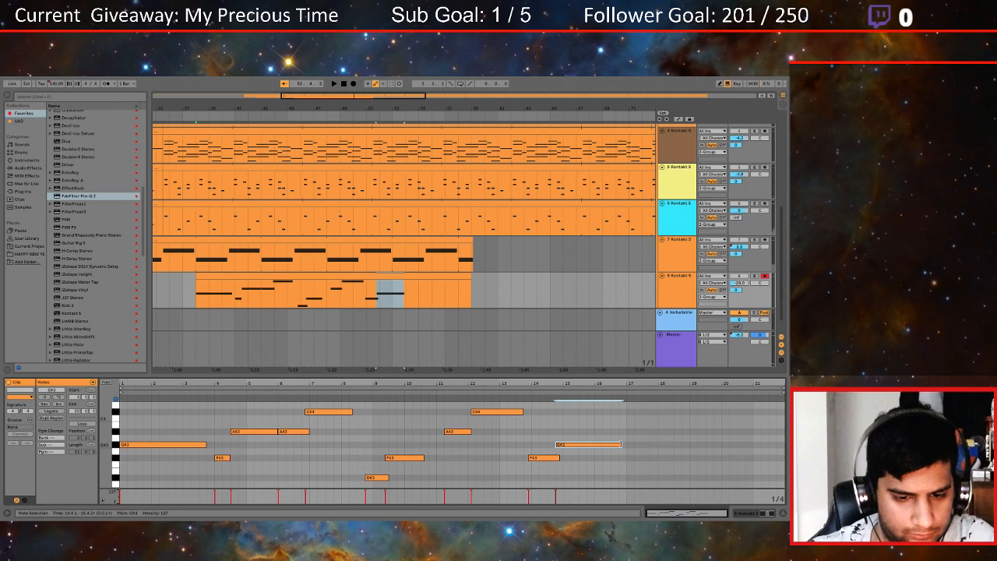
Draw short A#3 and D#4 notes in bar 17 of the clip and move the A#3 one beat earlier
{"action": "double_click", "coordinate": [630, 433]}
{"action": "scroll", "coordinate": [631, 429], "scroll_direction": "up", "scroll_amount": 2}
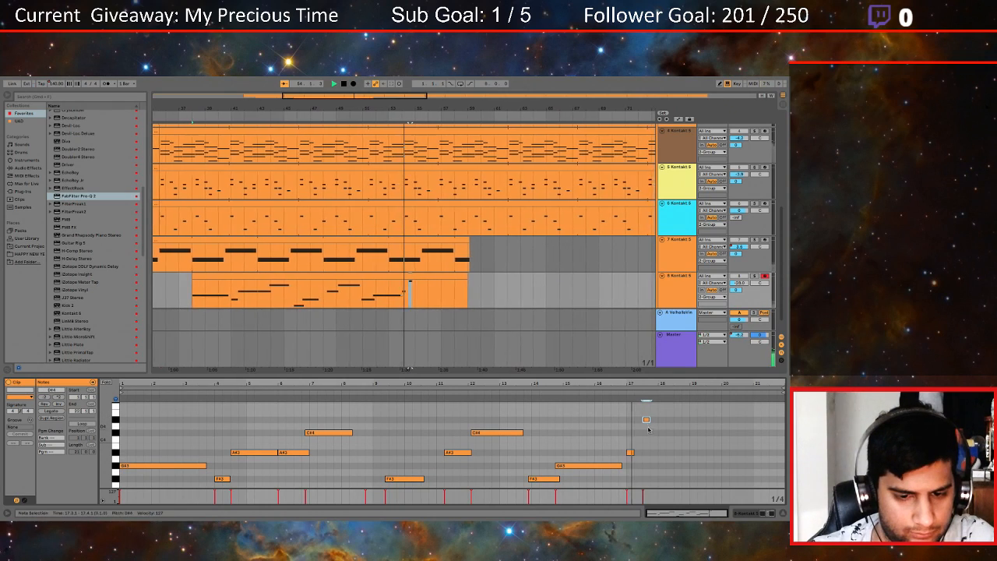
{"action": "left_click", "coordinate": [629, 453]}
{"action": "key", "text": "Left"}
{"action": "key", "text": "space"}
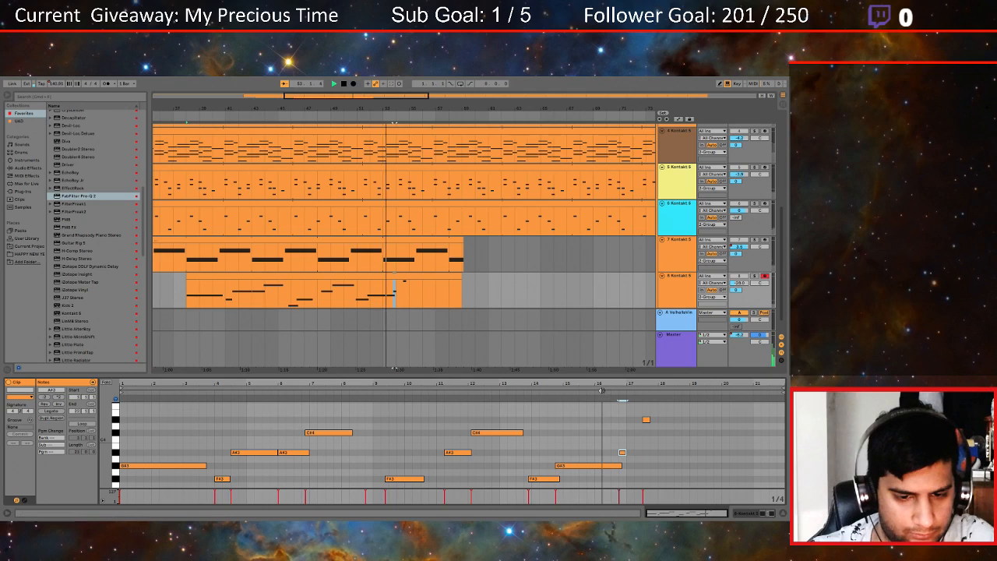
Move the short A#3 note to bar 16, beat 3 and shorten the preceding G#3 note to 1 bar and 3 beats
{"action": "key", "text": "space"}
{"action": "left_click_drag", "start_coordinate": [623, 452], "coordinate": [610, 465]}
{"action": "left_click", "coordinate": [616, 465]}
{"action": "key", "text": "space"}
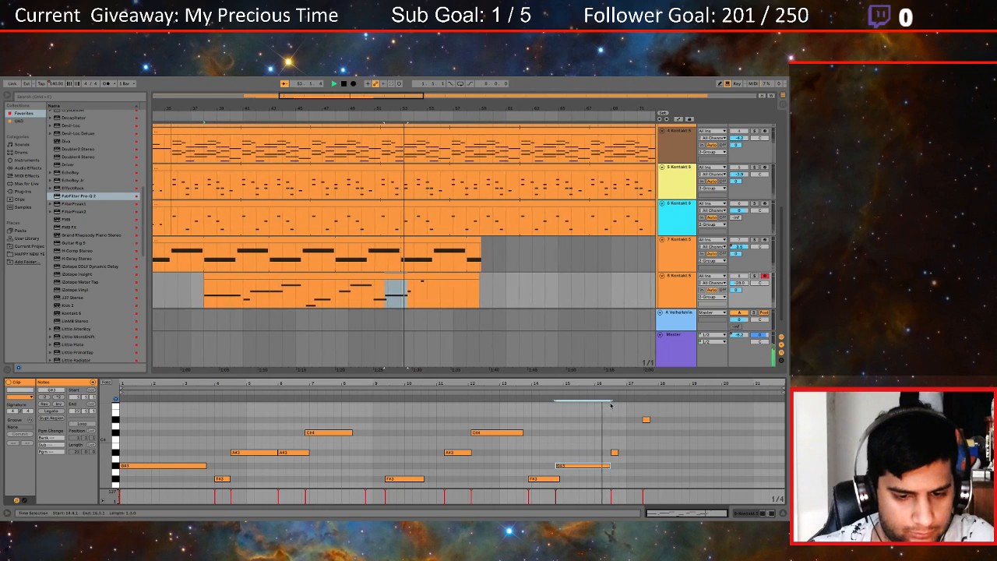
Move the D#4 note one beat earlier in bar 17 and lengthen the A#3 before it to three beats
{"action": "key", "text": "space"}
{"action": "left_click", "coordinate": [646, 420]}
{"action": "left_click_drag", "start_coordinate": [646, 420], "coordinate": [644, 425]}
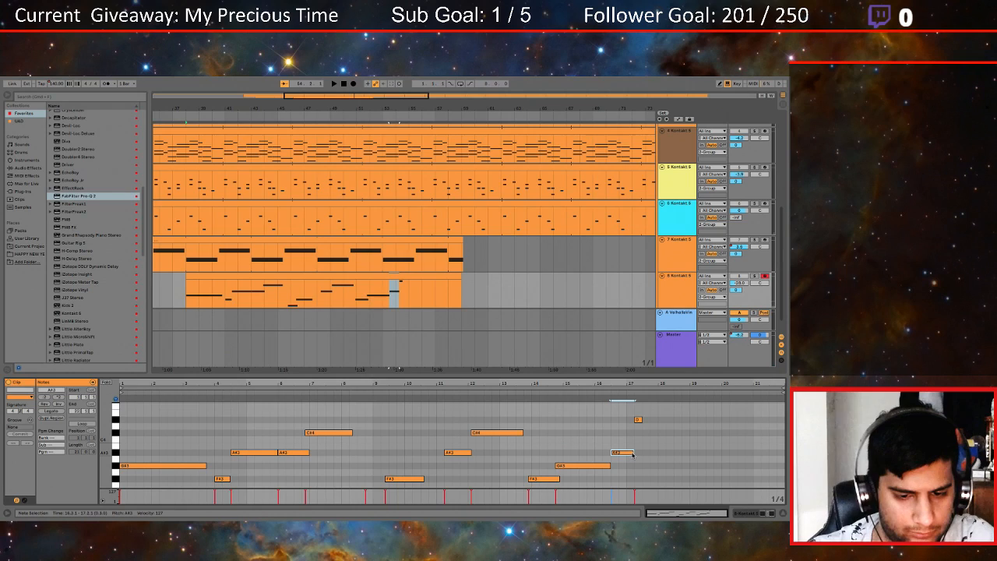
Slightly shorten the A#3 note in bar 16 and lengthen the following D#4 in bar 17 to about 1 bar and 3 beats
{"action": "left_click_drag", "start_coordinate": [633, 453], "coordinate": [629, 452]}
{"action": "key", "text": "space"}
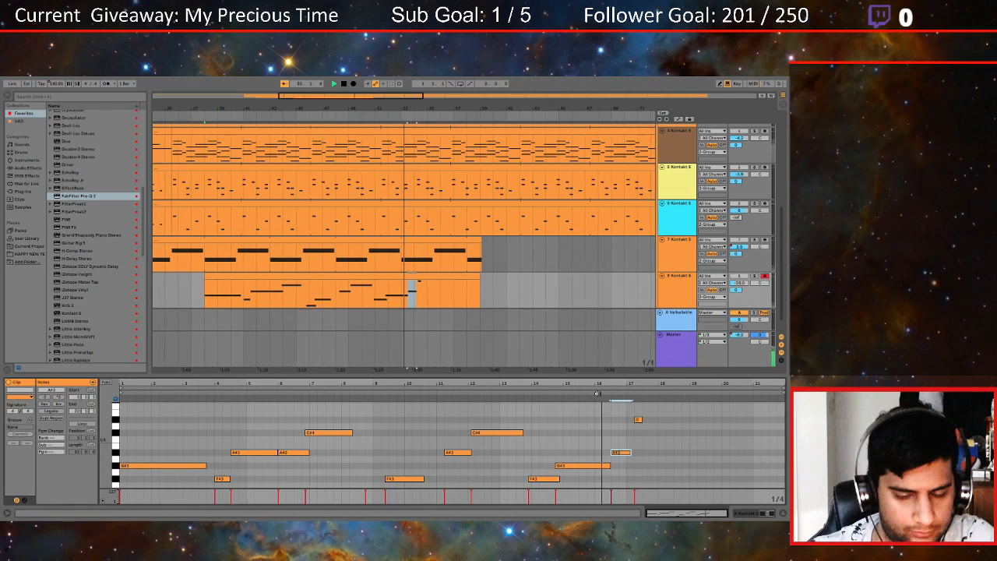
{"action": "left_click_drag", "start_coordinate": [640, 421], "coordinate": [691, 420]}
{"action": "key", "text": "space"}
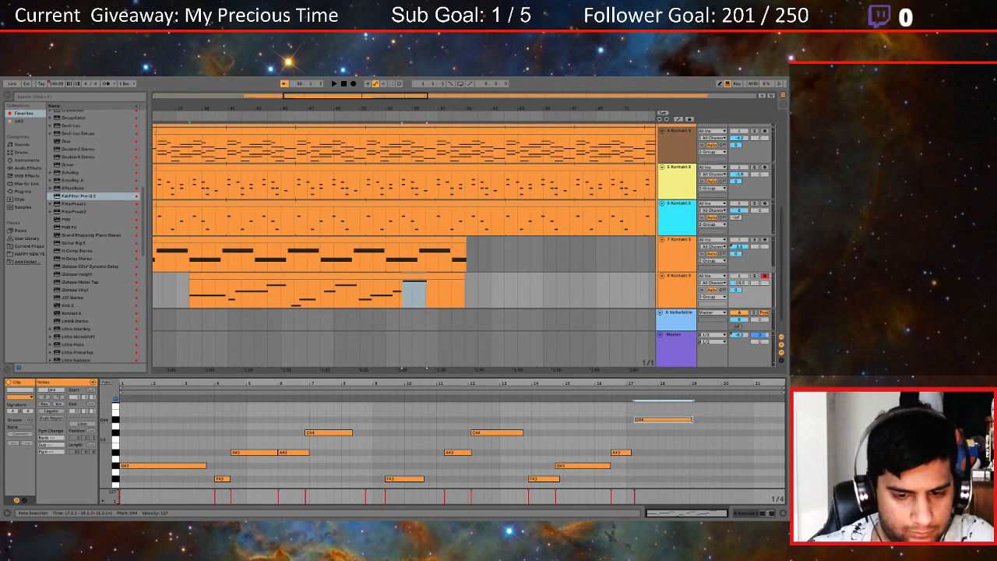
Draw a C#4 note about one bar long in bar 19 and set the lowest Kontakt track's volume to -21.7 dB during playback
{"action": "double_click", "coordinate": [702, 433]}
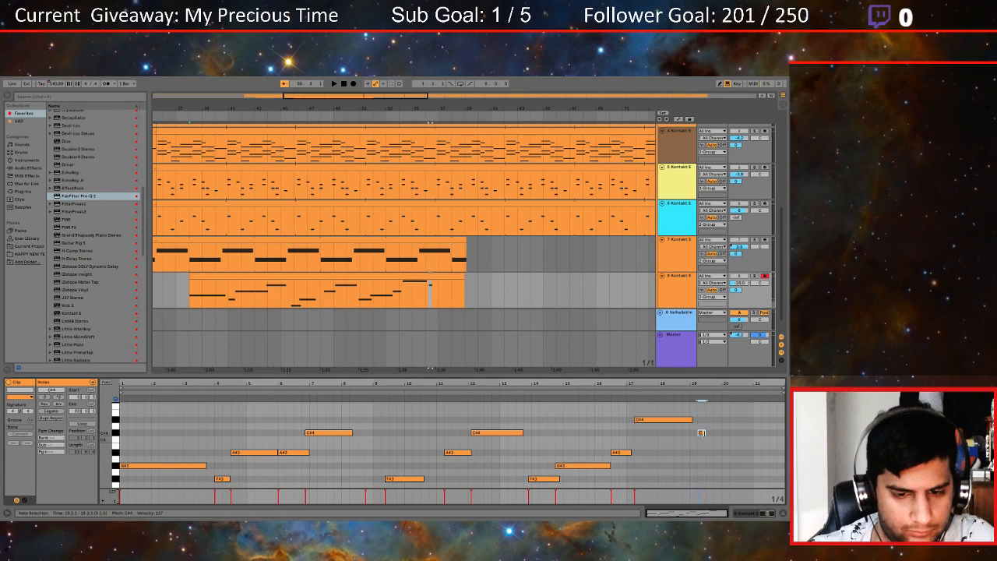
{"action": "left_click_drag", "start_coordinate": [726, 432], "coordinate": [733, 434]}
{"action": "key", "text": "space"}
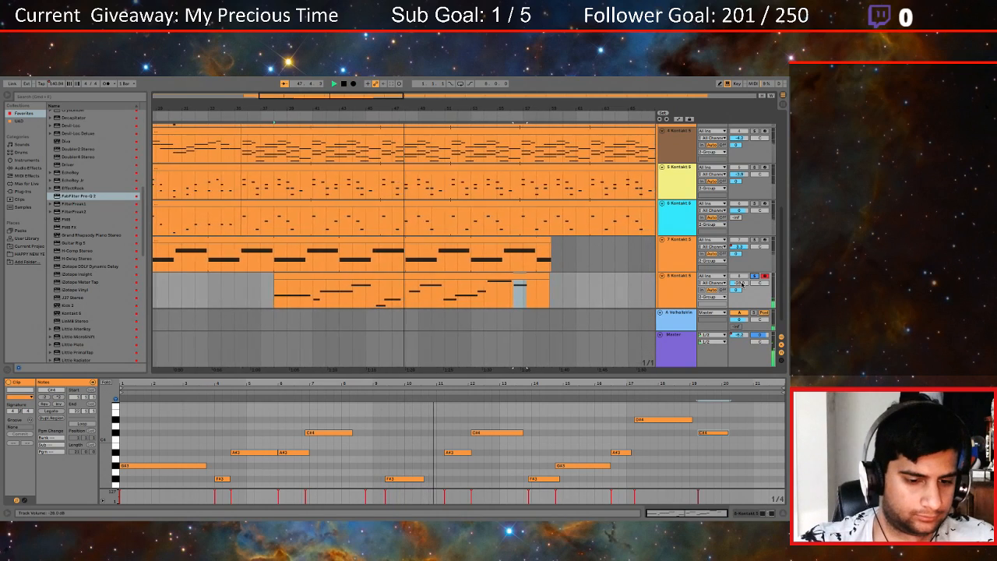
{"action": "left_click_drag", "start_coordinate": [742, 285], "coordinate": [742, 285]}
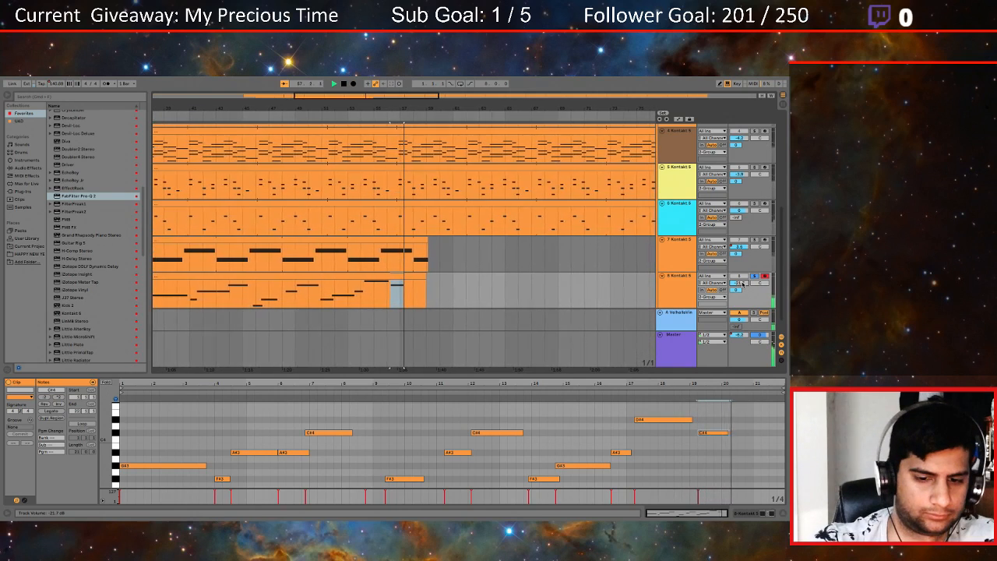
Shorten the C#4 note in bar 19 slightly and add an A#3 note of about 1 bar and 1 beat at bar 20
{"action": "left_click_drag", "start_coordinate": [730, 431], "coordinate": [759, 452]}
{"action": "double_click", "coordinate": [725, 453]}
{"action": "key", "text": "space"}
{"action": "scroll", "coordinate": [759, 443], "scroll_direction": "down", "scroll_amount": 2}
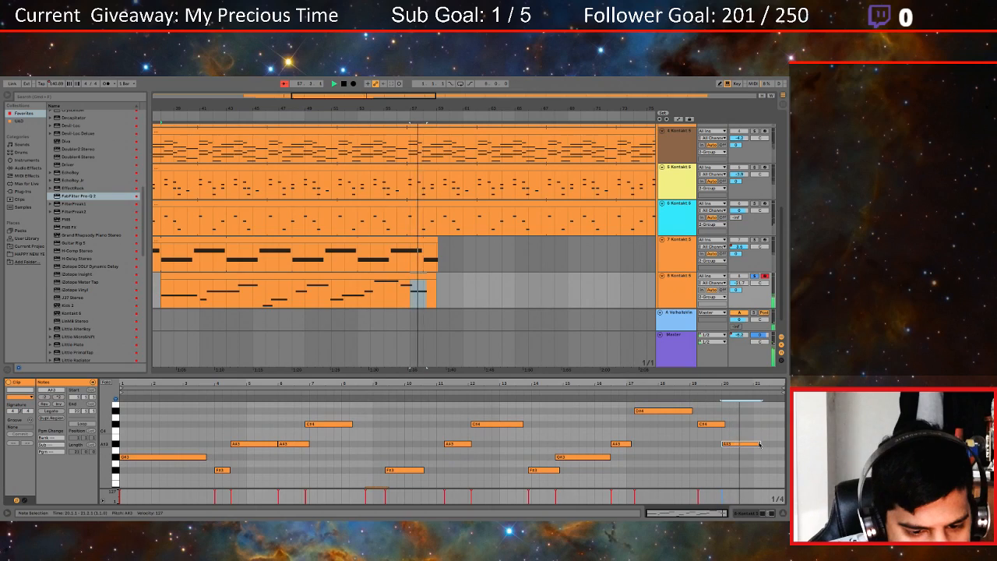
Extend the melody clip on the lowest Kontakt track to about 30 bars and lengthen the A#3 at bar 20 to 2 bars
{"action": "left_click", "coordinate": [458, 267]}
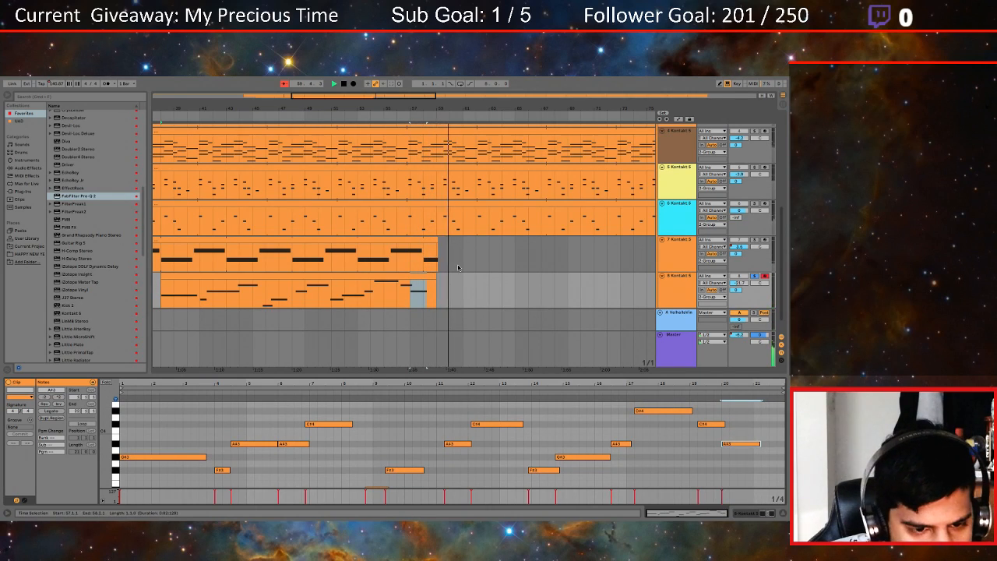
{"action": "left_click_drag", "start_coordinate": [437, 278], "coordinate": [555, 281]}
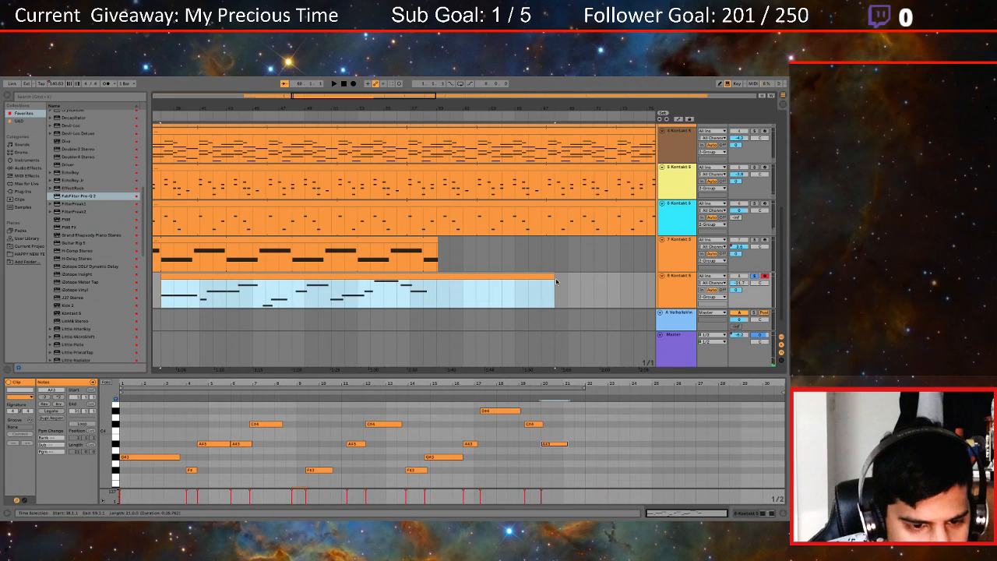
{"action": "left_click", "coordinate": [635, 454]}
{"action": "left_click_drag", "start_coordinate": [566, 443], "coordinate": [586, 444]}
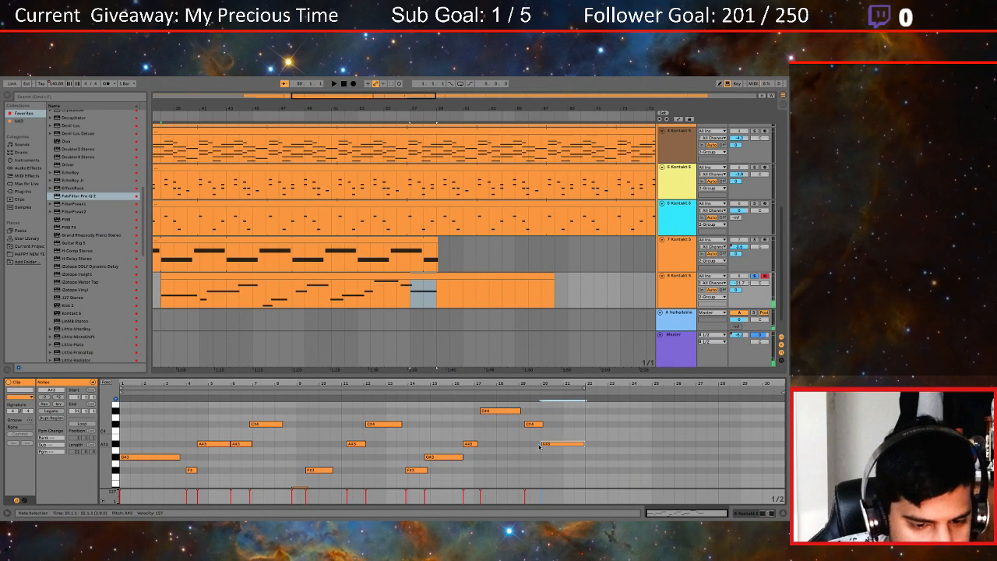
Play back the melody and draw short G#3, A#3 and C#4 notes in bars 22, 23 and 24
{"action": "scroll", "coordinate": [541, 447], "scroll_direction": "down", "scroll_amount": 3}
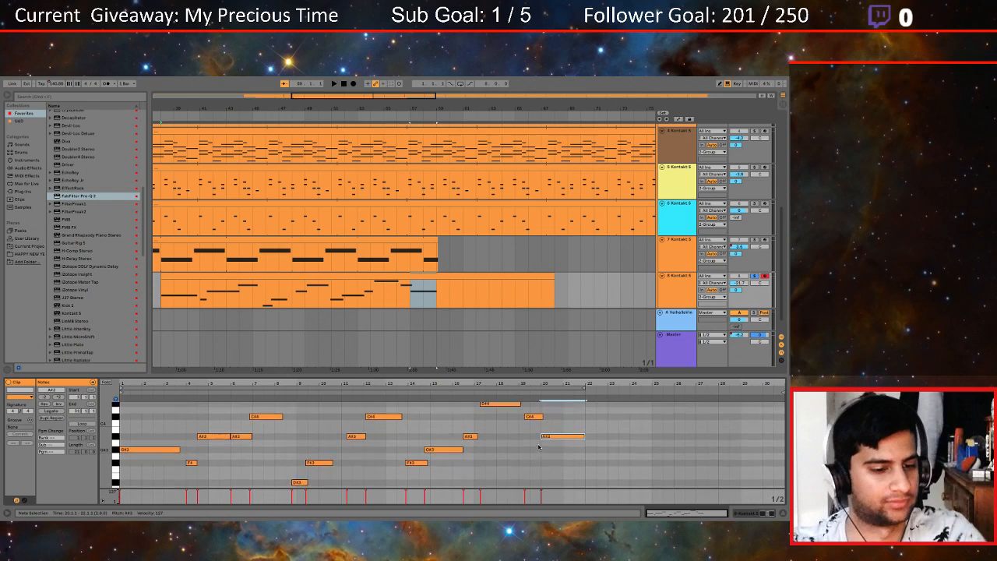
{"action": "scroll", "coordinate": [539, 447], "scroll_direction": "up", "scroll_amount": 1}
{"action": "scroll", "coordinate": [335, 413], "scroll_direction": "down", "scroll_amount": 3}
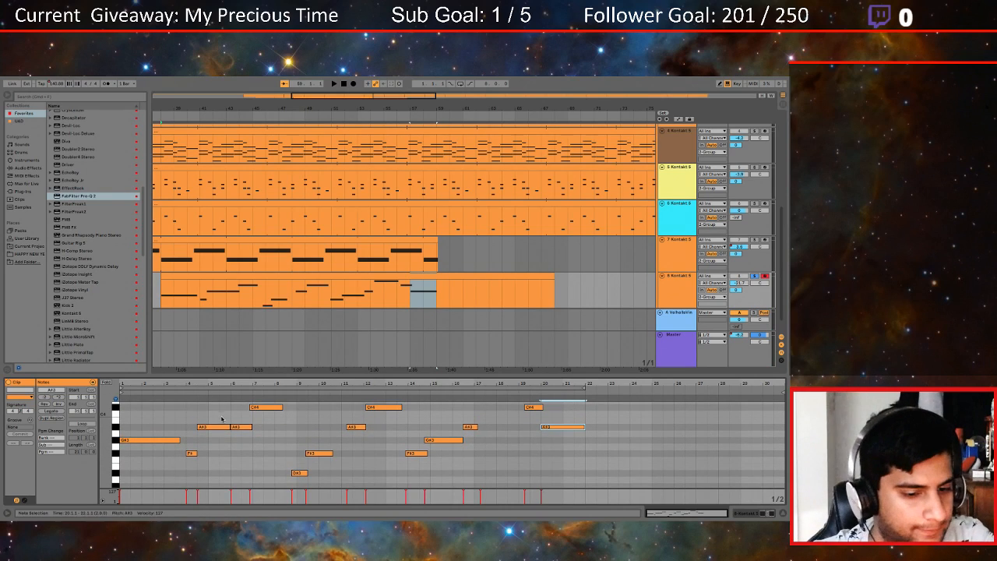
{"action": "key", "text": "space"}
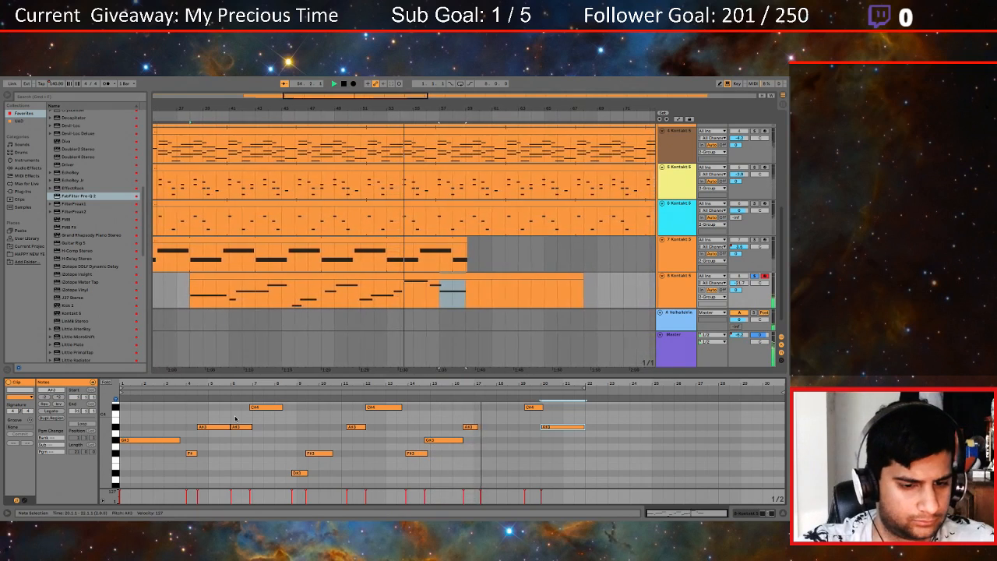
{"action": "scroll", "coordinate": [580, 465], "scroll_direction": "up", "scroll_amount": 3}
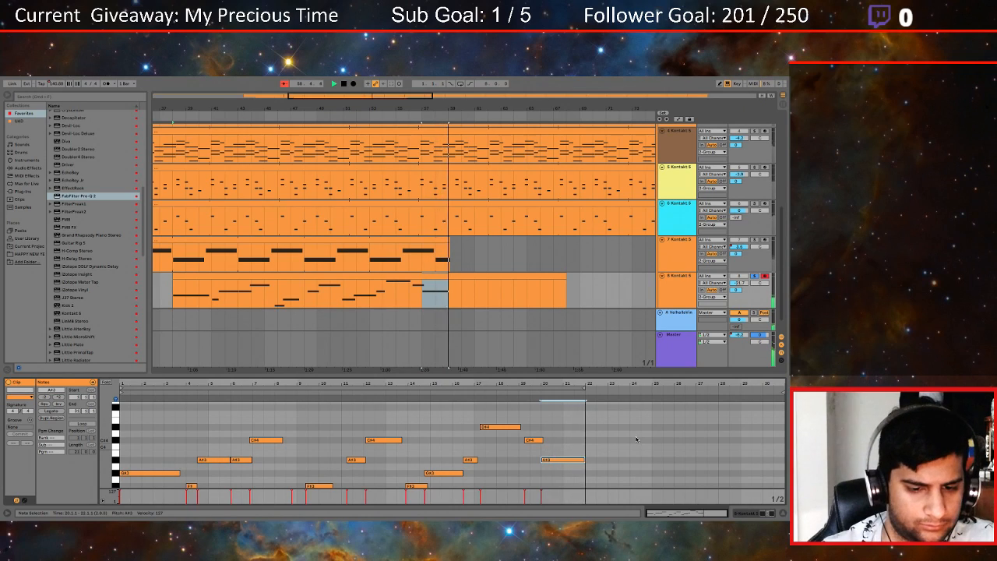
{"action": "left_click", "coordinate": [603, 478]}
{"action": "double_click", "coordinate": [602, 474]}
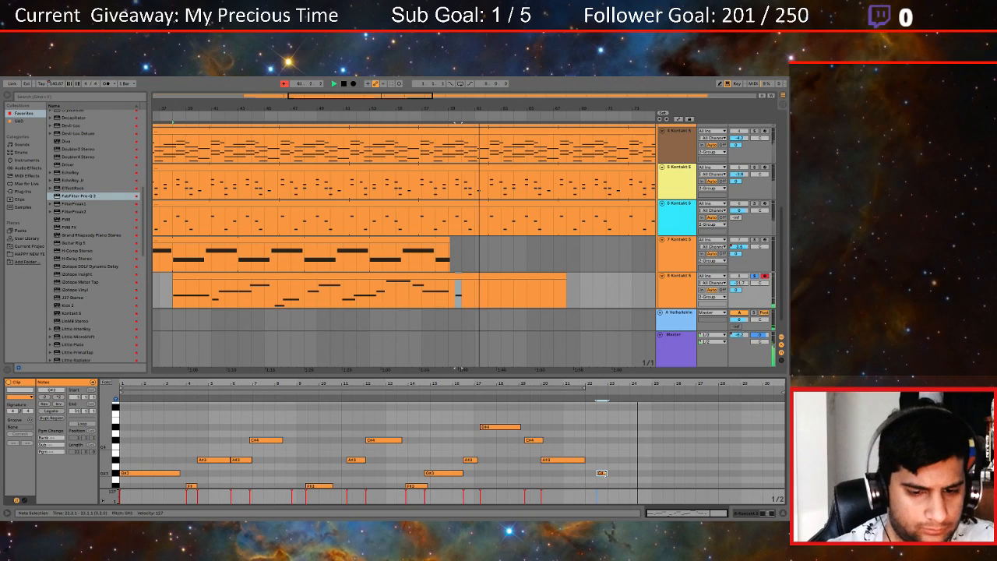
{"action": "double_click", "coordinate": [624, 460]}
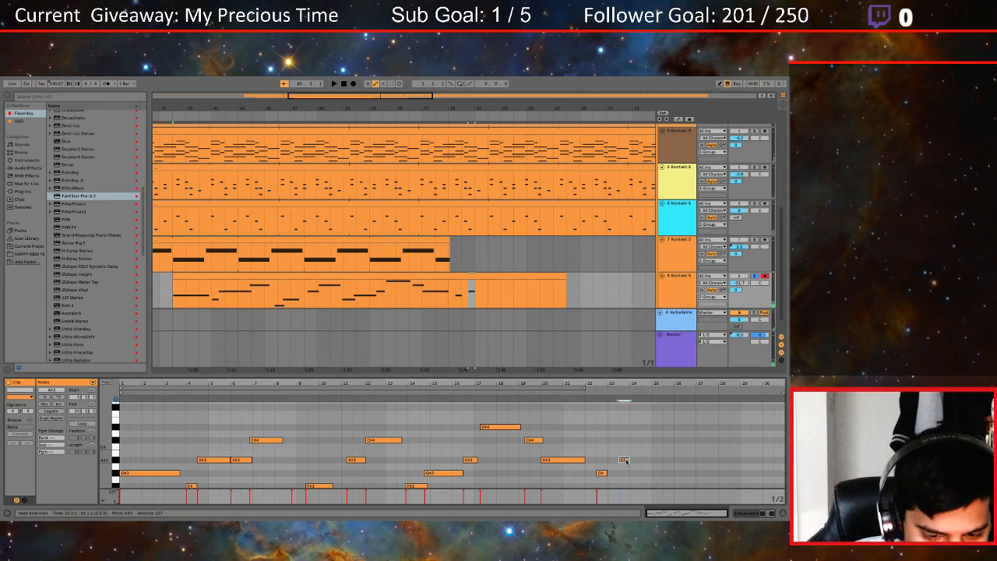
{"action": "double_click", "coordinate": [637, 441]}
Lengthen the A#3 at bar 20 and the G#3 in bar 22 to meet their following notes, and lower that G#3 to F#3
{"action": "left_click_drag", "start_coordinate": [585, 459], "coordinate": [618, 473]}
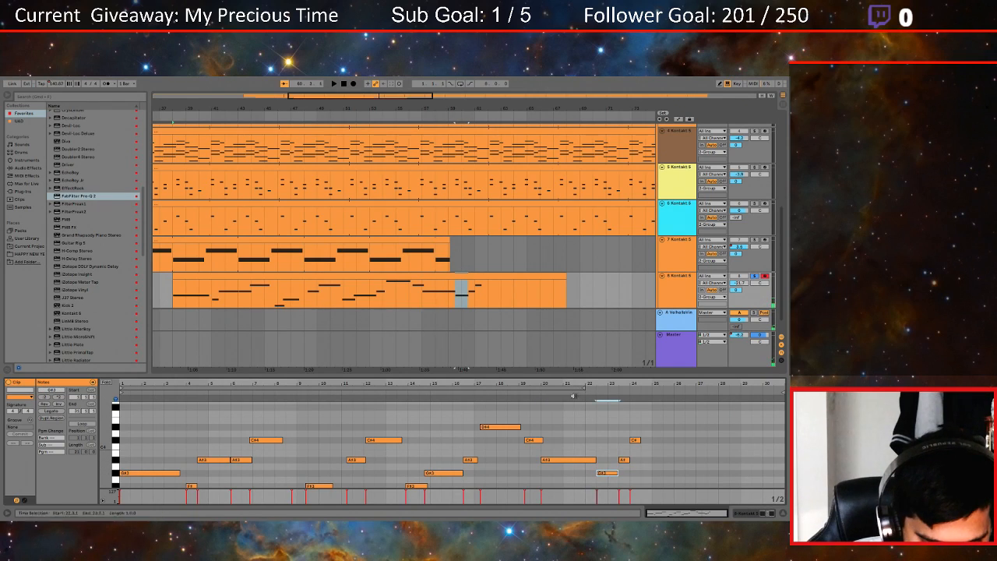
{"action": "key", "text": "space"}
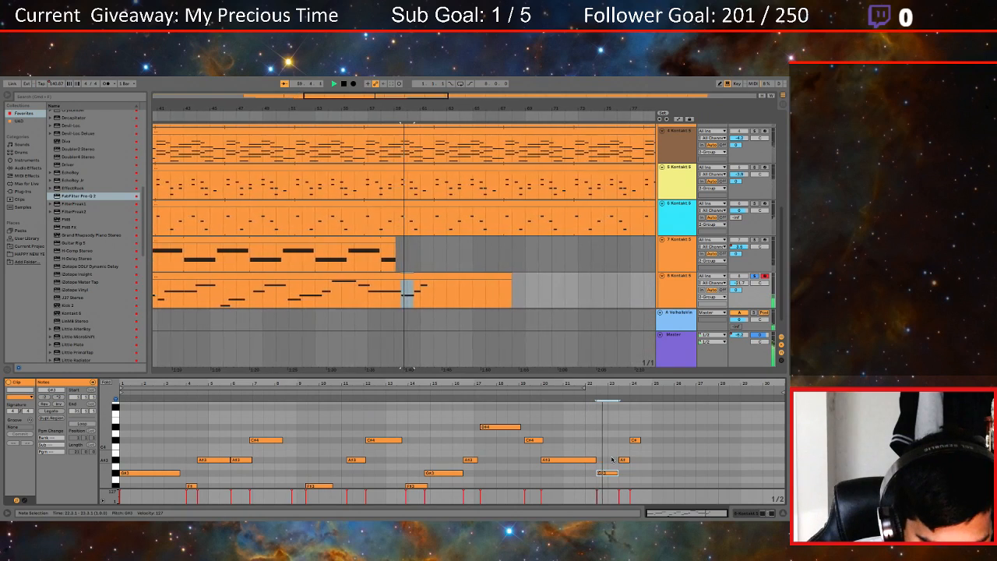
{"action": "key", "text": "space"}
{"action": "left_click_drag", "start_coordinate": [608, 473], "coordinate": [609, 487]}
{"action": "left_click", "coordinate": [589, 397]}
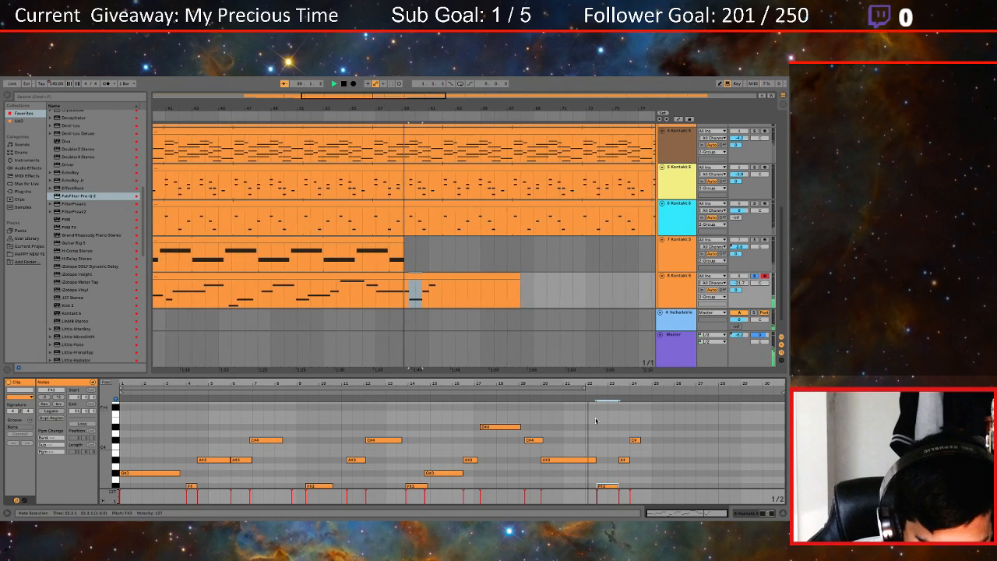
Lower the short A#3 note in bar 23 to G#3 and check it in playback
{"action": "scroll", "coordinate": [597, 435], "scroll_direction": "down", "scroll_amount": 1}
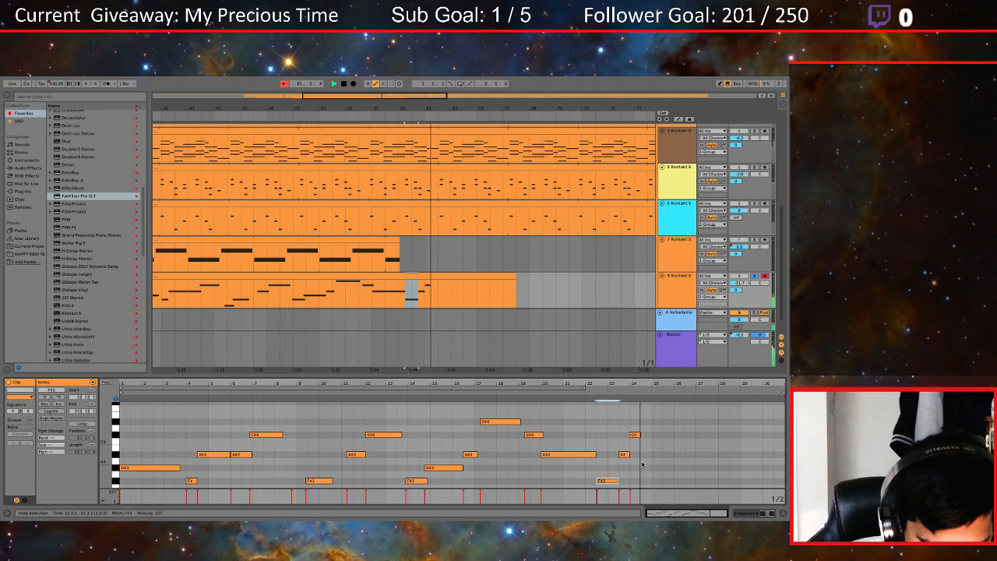
{"action": "left_click_drag", "start_coordinate": [636, 435], "coordinate": [637, 430]}
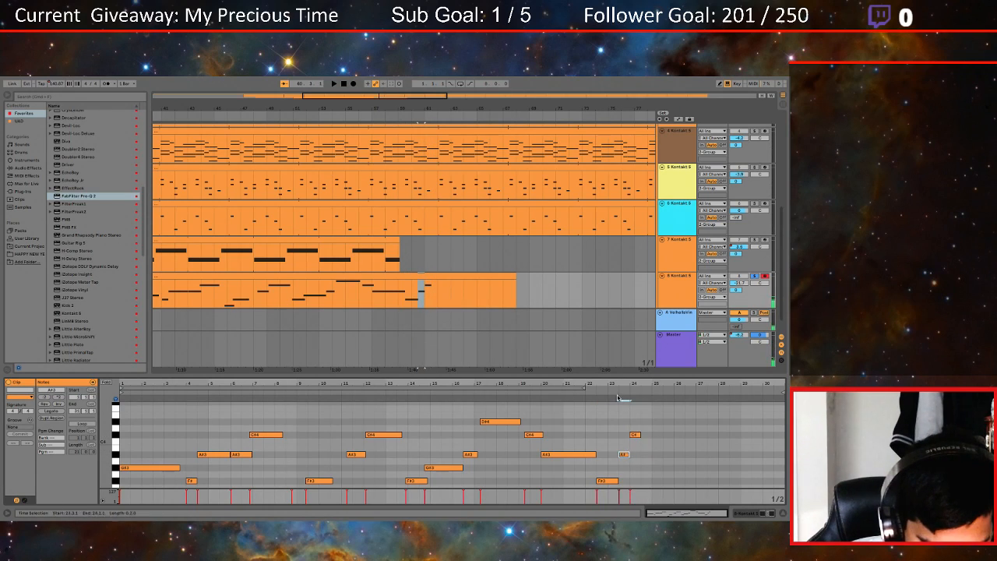
{"action": "left_click_drag", "start_coordinate": [623, 455], "coordinate": [625, 469]}
{"action": "key", "text": "space"}
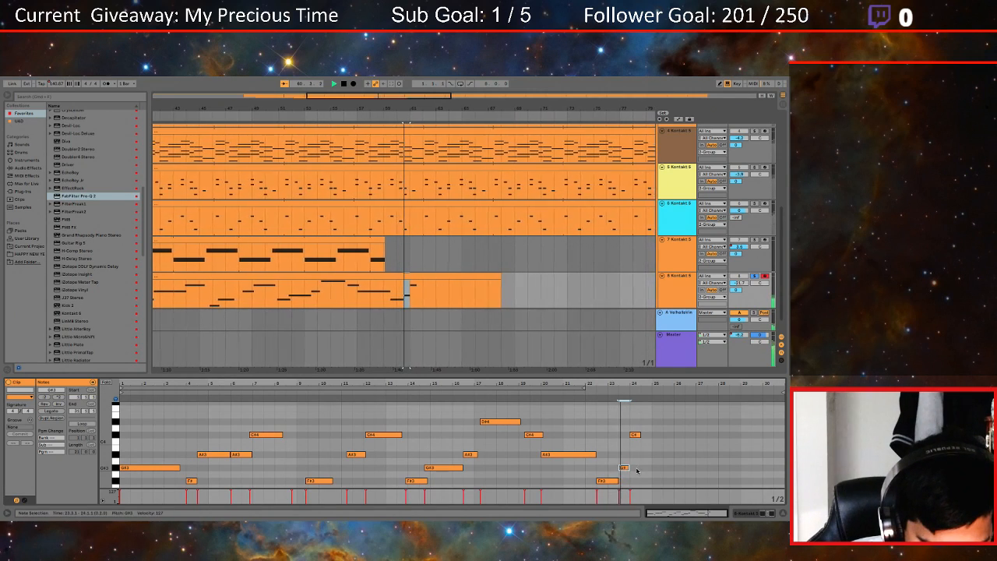
Draw a C#4 note at bar 25 and set its length to about 2 bars and 2 beats
{"action": "double_click", "coordinate": [659, 424]}
{"action": "left_click_drag", "start_coordinate": [660, 425], "coordinate": [728, 435]}
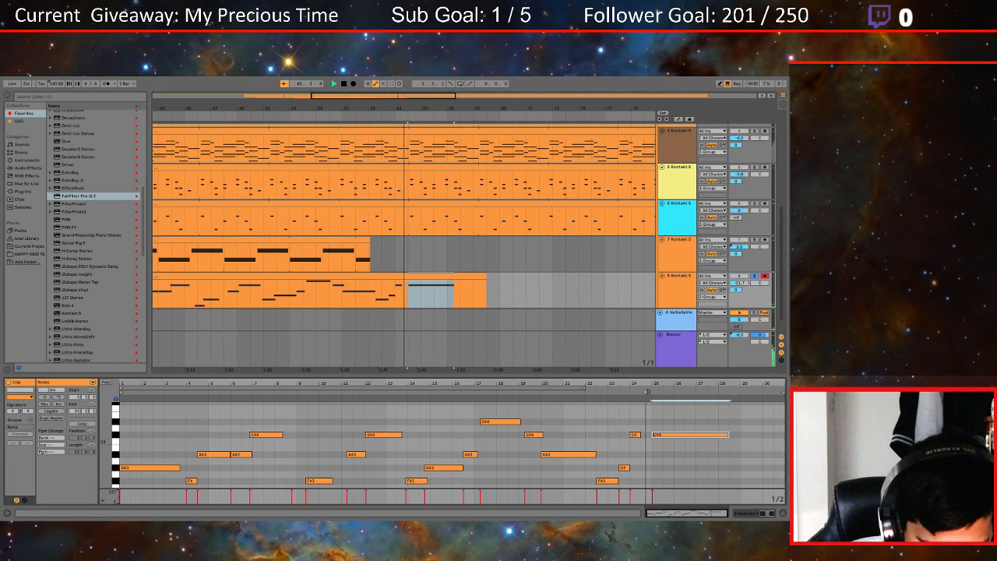
{"action": "mouse_move", "coordinate": [720, 435]}
{"action": "left_mouse_down"}
{"action": "mouse_move", "coordinate": [697, 434]}
{"action": "mouse_move", "coordinate": [706, 434]}
{"action": "left_mouse_up"}
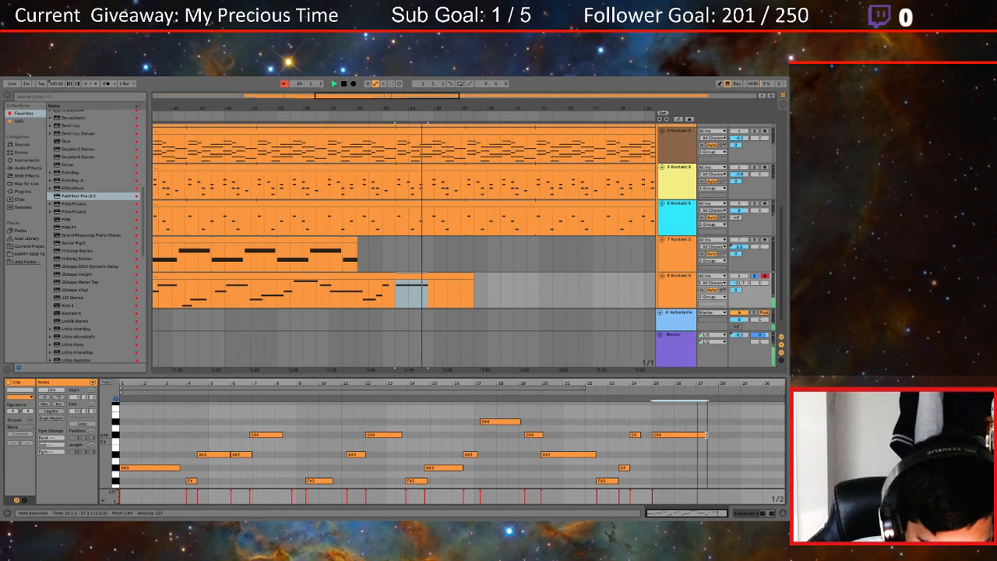
Add a G#3 note about one bar long in bar 28 and check it in playback
{"action": "double_click", "coordinate": [723, 455]}
{"action": "key", "text": "space"}
{"action": "left_click_drag", "start_coordinate": [723, 456], "coordinate": [724, 469]}
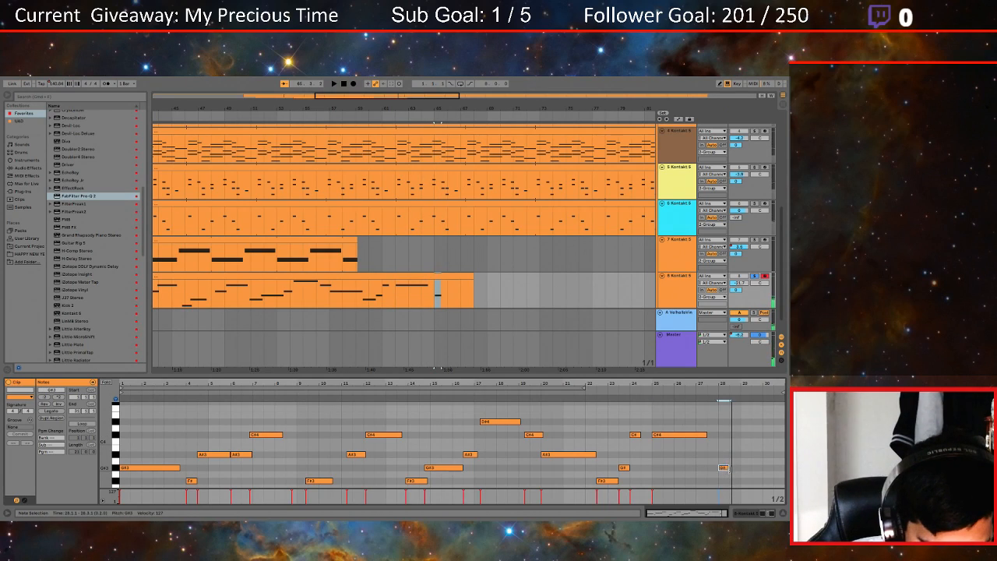
{"action": "key", "text": "space"}
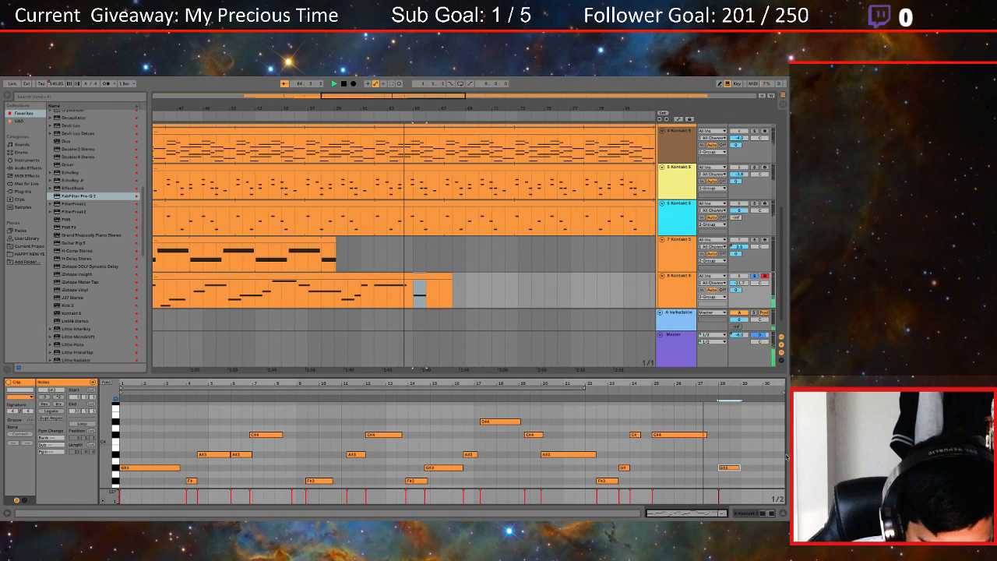
Slightly lengthen the G#3 in bar 28 and draw an F#3 note of about 1 bar and 2 beats in bar 29
{"action": "key", "text": "space"}
{"action": "left_click_drag", "start_coordinate": [738, 467], "coordinate": [784, 480]}
{"action": "double_click", "coordinate": [754, 481]}
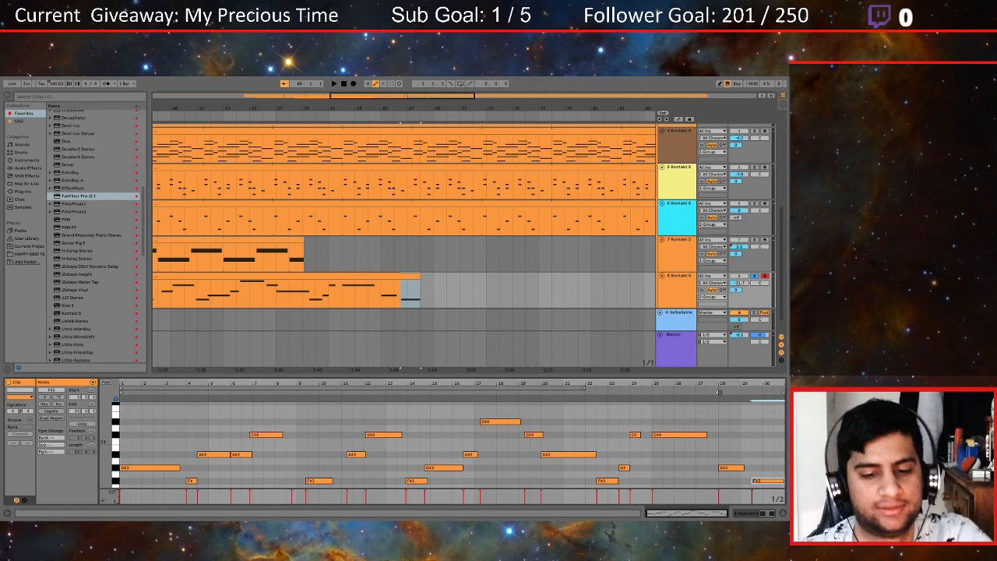
Extend the melody clip on the lowest Kontakt track by about 7 bars and play back its last notes
{"action": "scroll", "coordinate": [722, 452], "scroll_direction": "down", "scroll_amount": 2}
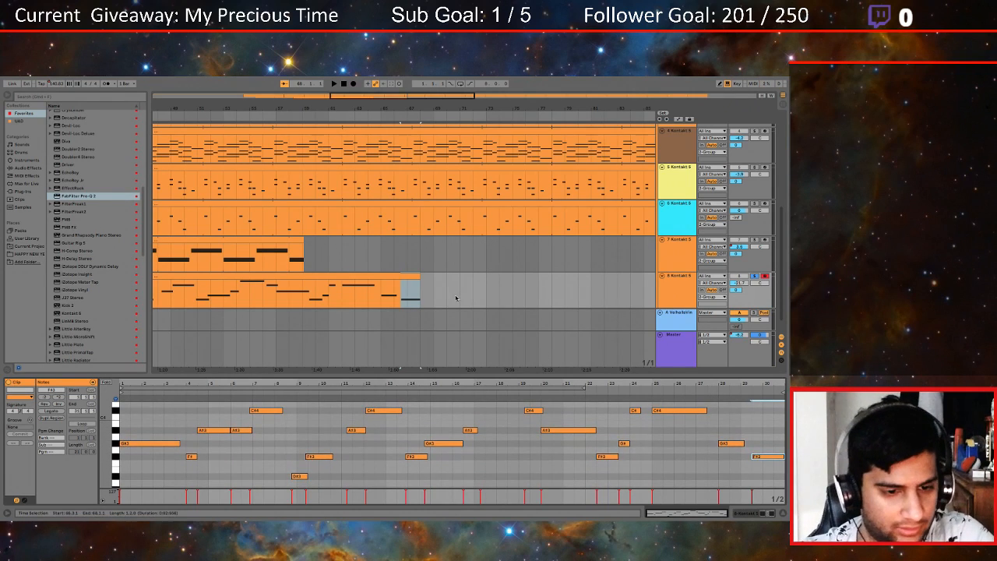
{"action": "left_click_drag", "start_coordinate": [419, 281], "coordinate": [512, 282]}
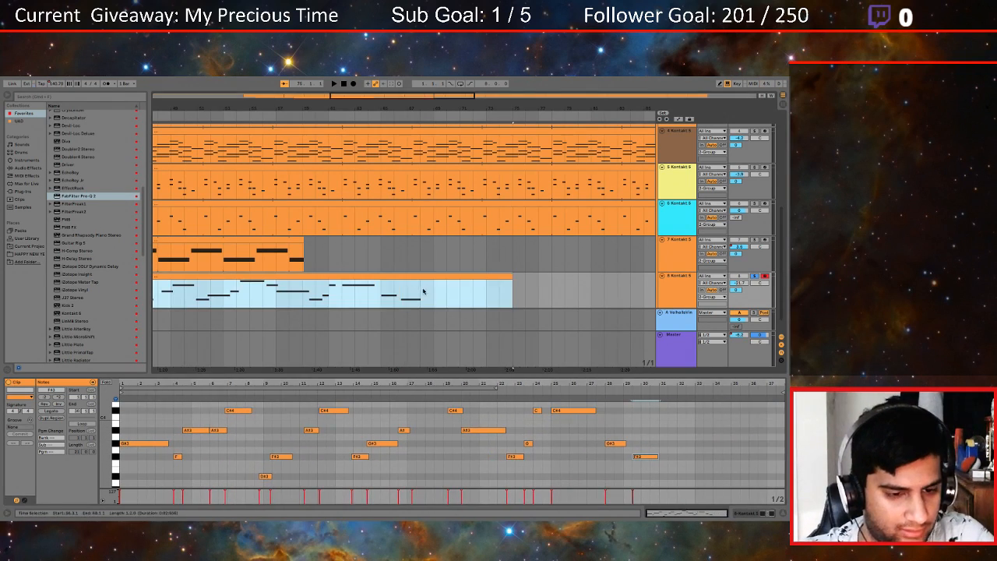
{"action": "left_click", "coordinate": [411, 300]}
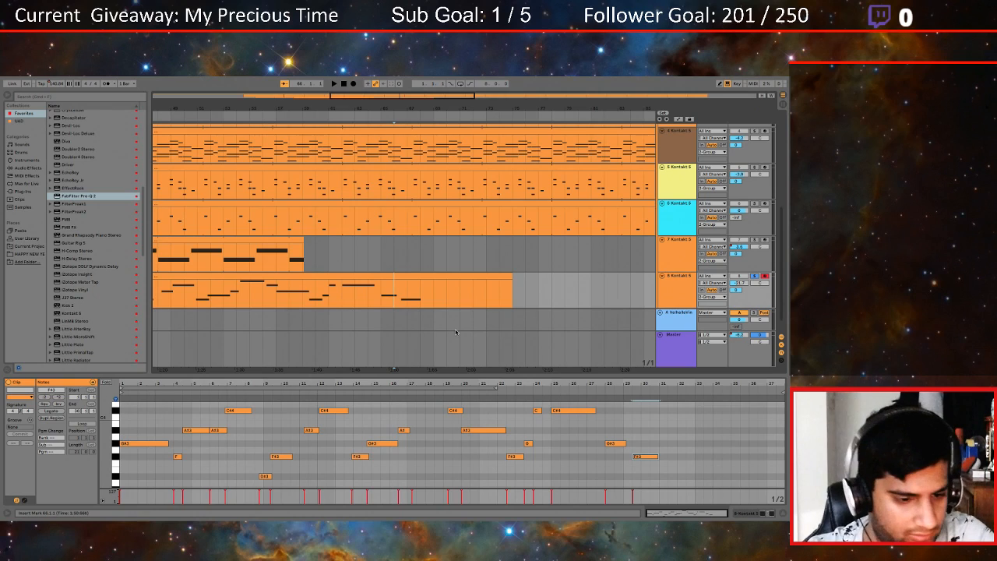
{"action": "key", "text": "space"}
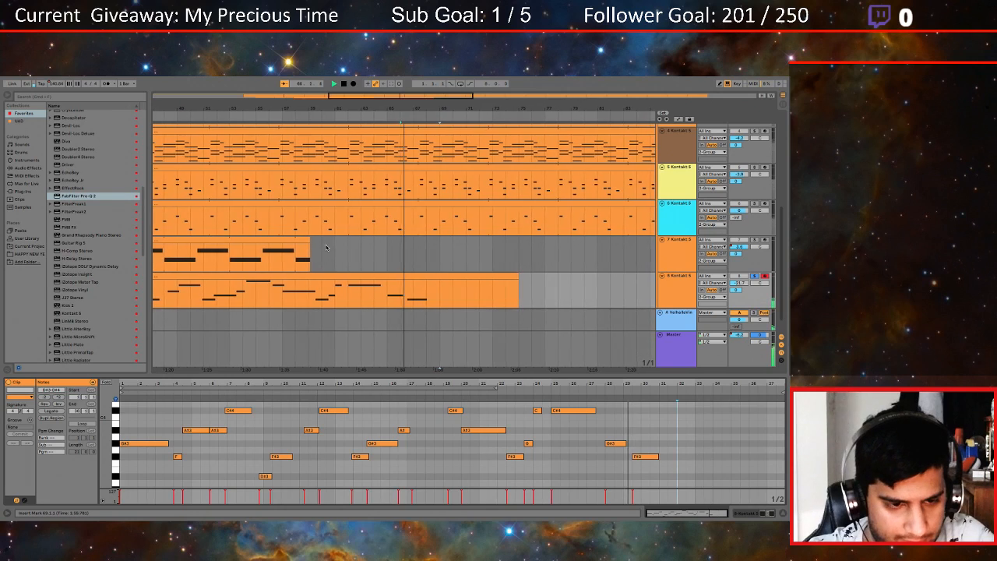
Try to extend the long-note clip on the 7 Kontakt track by about two bars during playback
{"action": "left_click", "coordinate": [304, 257]}
{"action": "key", "text": "space"}
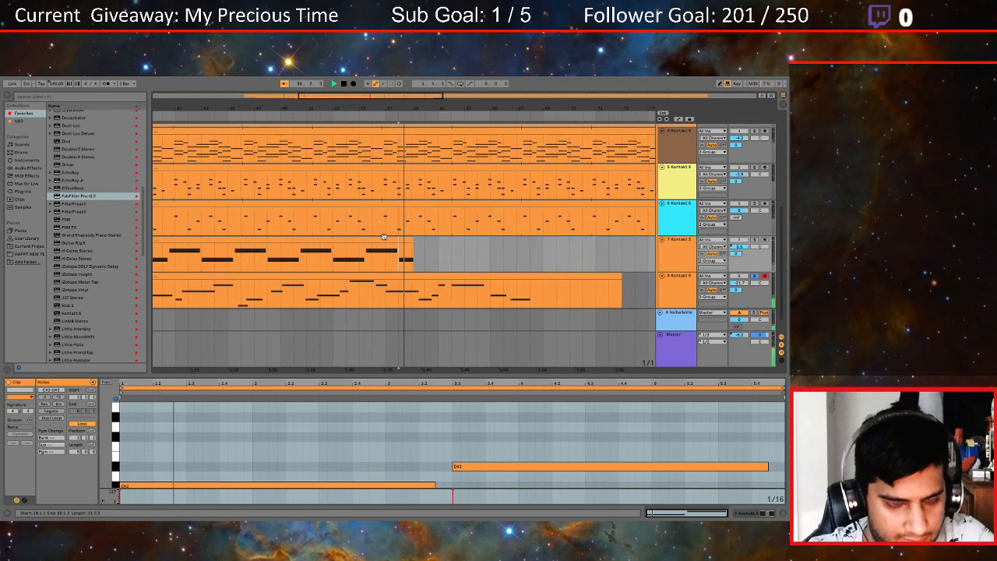
{"action": "mouse_move", "coordinate": [404, 244]}
{"action": "left_mouse_down"}
{"action": "mouse_move", "coordinate": [437, 244]}
{"action": "mouse_move", "coordinate": [416, 240]}
{"action": "left_mouse_up"}
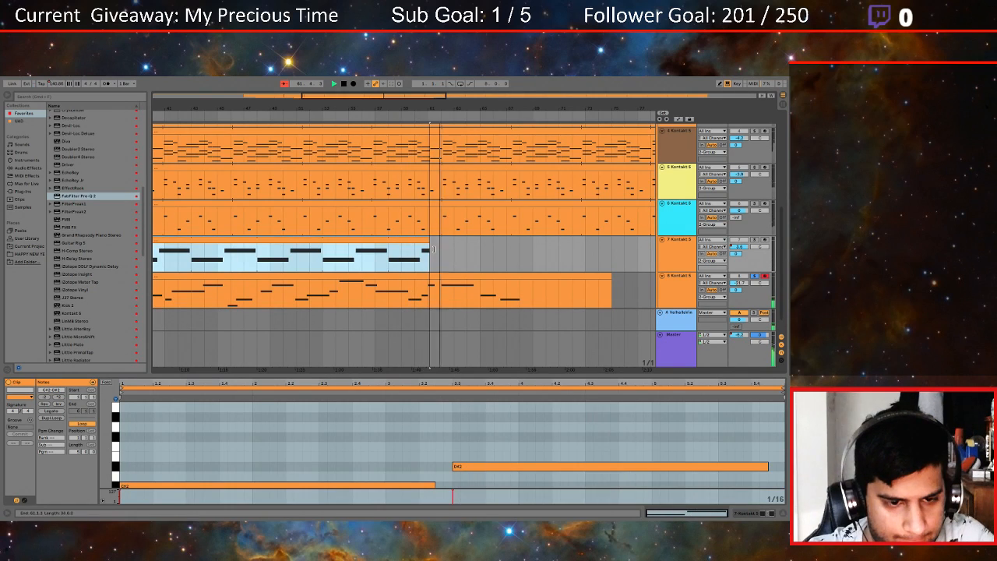
{"action": "left_click_drag", "start_coordinate": [466, 248], "coordinate": [422, 249]}
Play back the long-note part on the 7 Kontakt track from several earlier positions, back to its beginning
{"action": "left_click", "coordinate": [301, 260]}
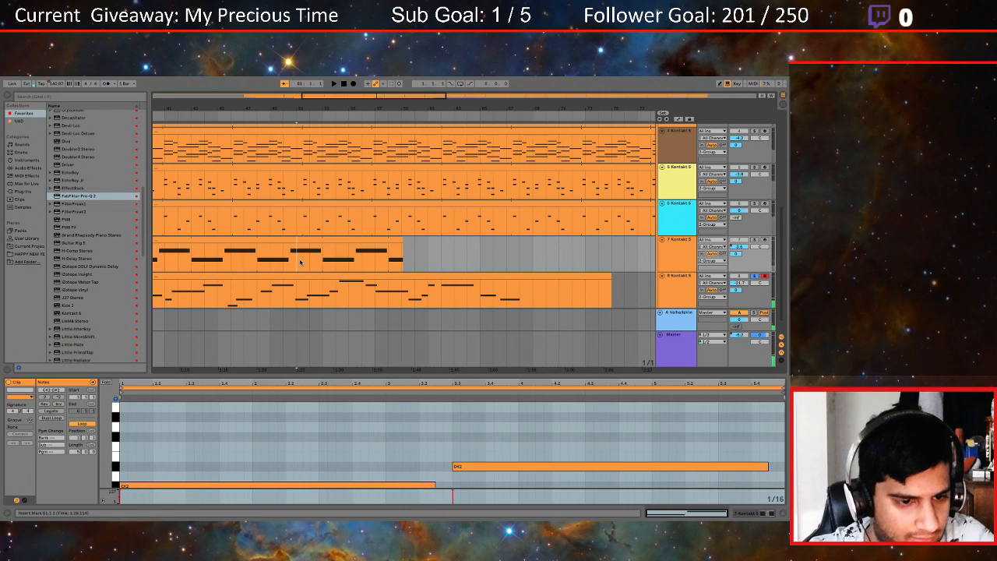
{"action": "key", "text": "space"}
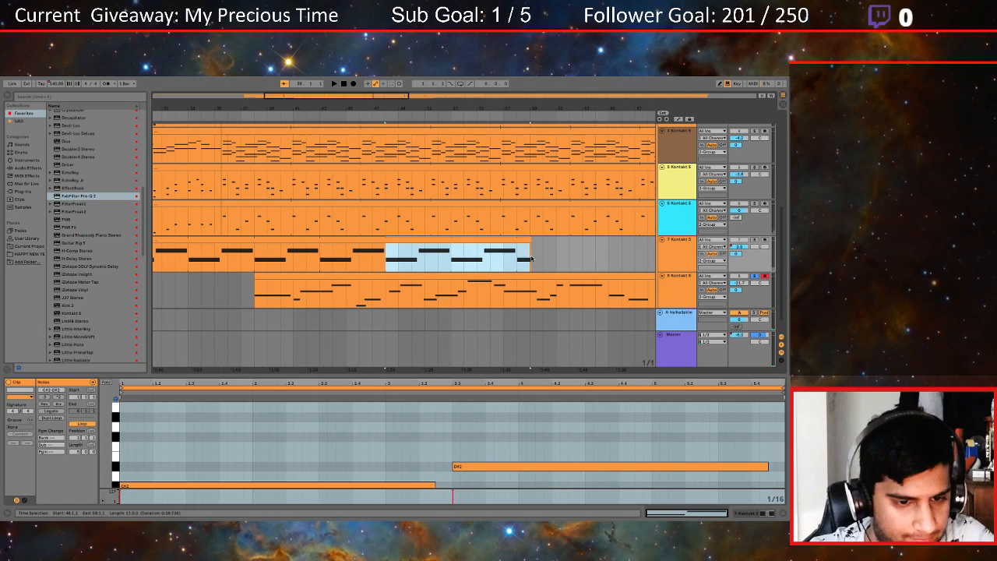
{"action": "left_click_drag", "start_coordinate": [427, 248], "coordinate": [438, 248]}
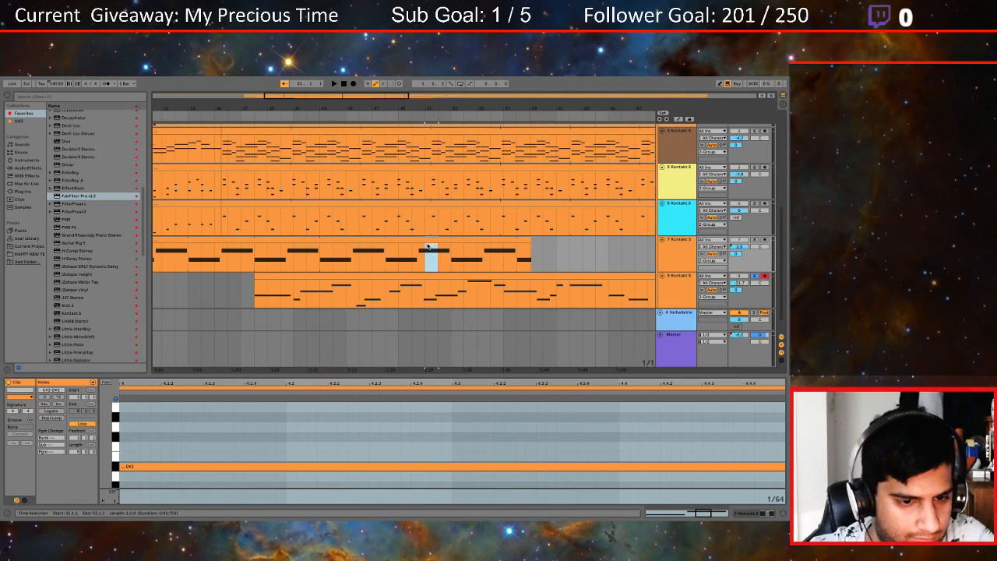
{"action": "left_click", "coordinate": [345, 262]}
{"action": "key", "text": "space"}
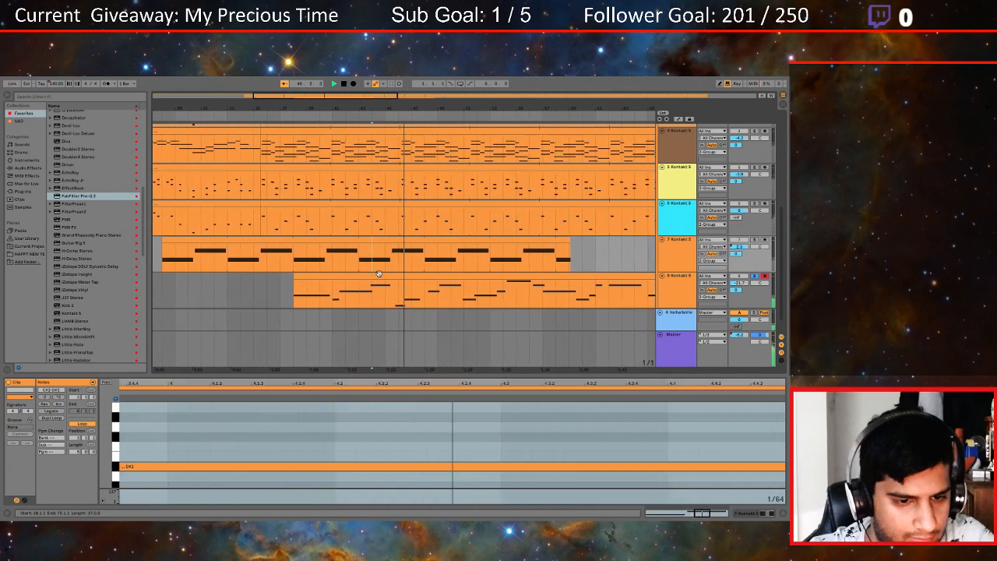
{"action": "key", "text": "space"}
{"action": "left_click", "coordinate": [335, 269]}
{"action": "key", "text": "space"}
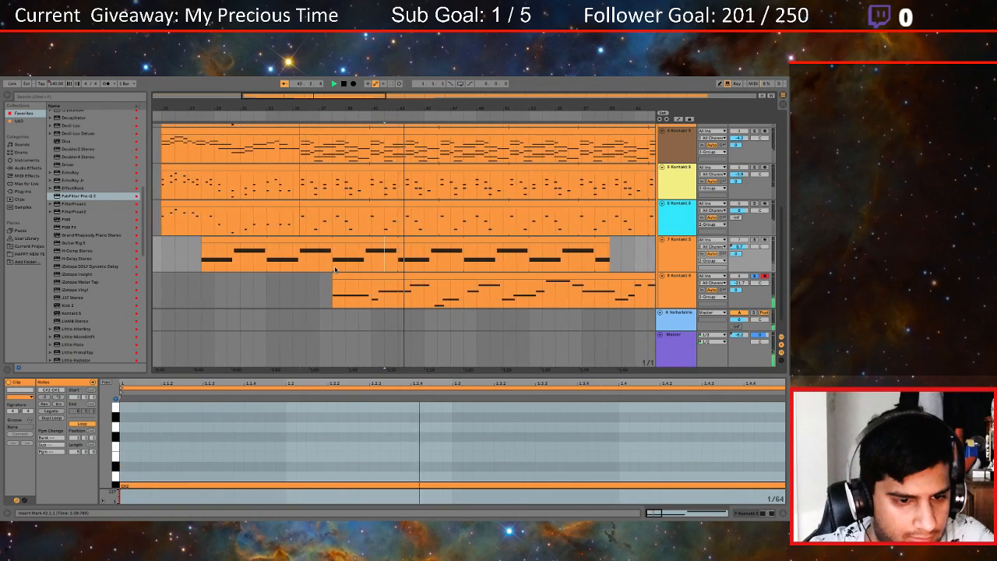
{"action": "key", "text": "space"}
{"action": "left_click", "coordinate": [308, 267]}
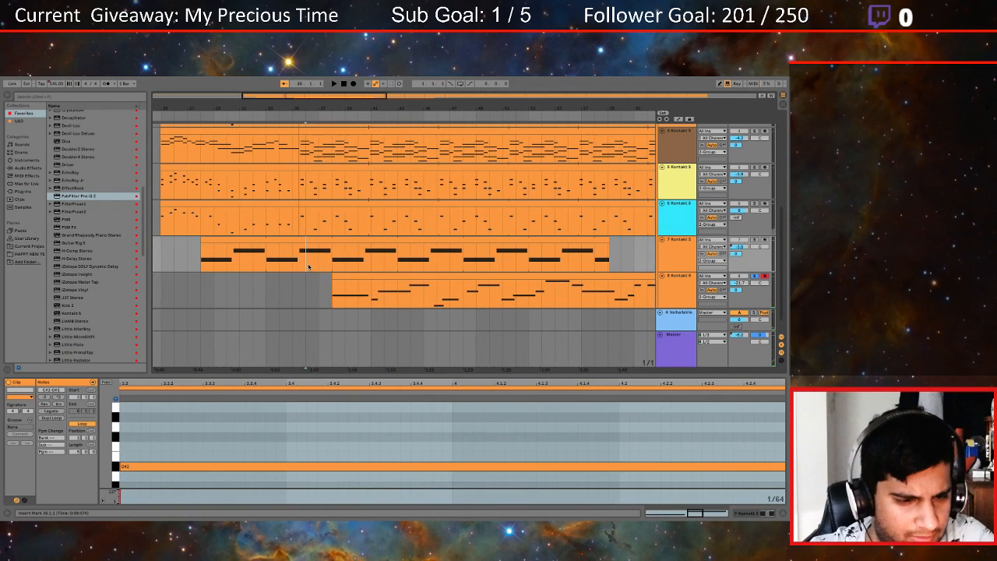
{"action": "left_click", "coordinate": [224, 268]}
{"action": "key", "text": "space"}
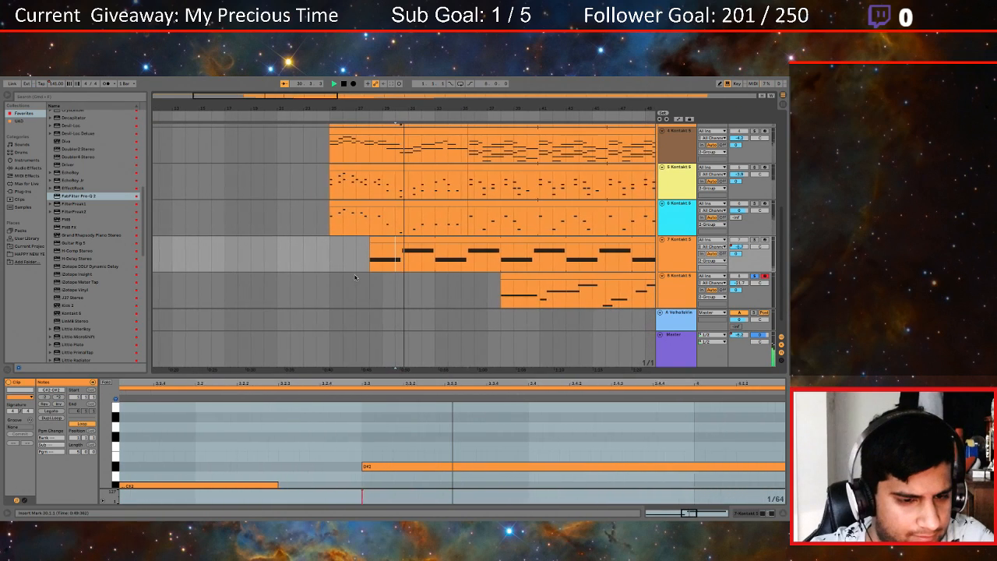
In the long-note clip, move the D#2 one beat later to 3.4.1, extend the C#2 to meet it, and play it back
{"action": "left_click", "coordinate": [428, 241]}
{"action": "left_click_drag", "start_coordinate": [405, 375], "coordinate": [406, 319]}
{"action": "left_click_drag", "start_coordinate": [510, 414], "coordinate": [538, 410]}
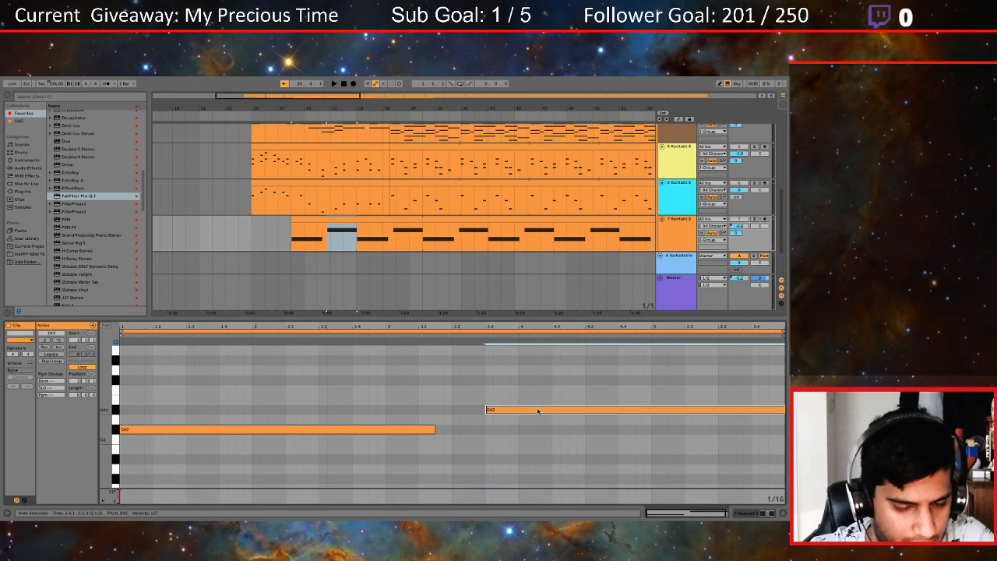
{"action": "scroll", "coordinate": [538, 403], "scroll_direction": "right", "scroll_amount": 1}
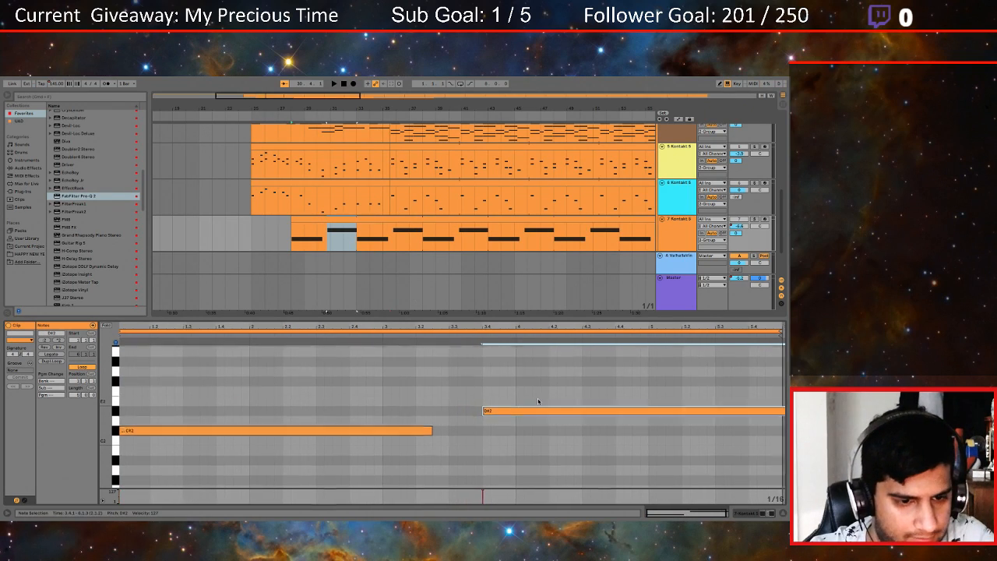
{"action": "left_click_drag", "start_coordinate": [428, 433], "coordinate": [479, 433]}
{"action": "left_click", "coordinate": [361, 241]}
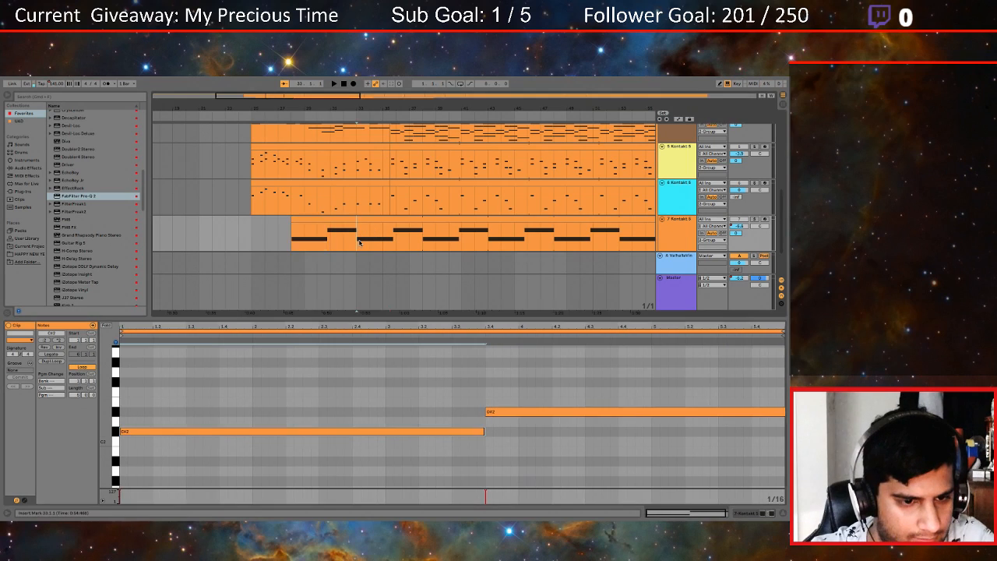
{"action": "key", "text": "space"}
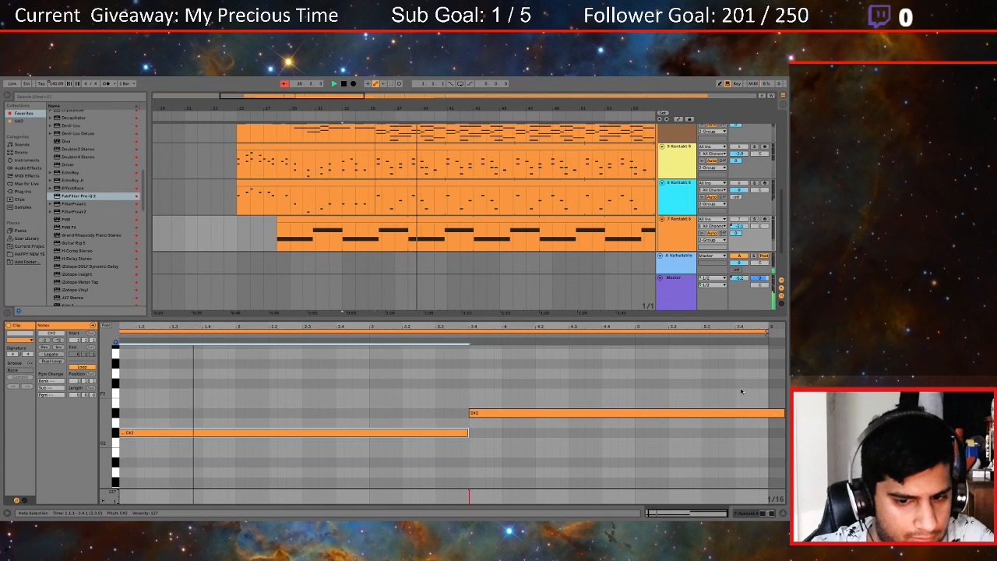
Lengthen the long-note clip's loop by one beat to 5 bars and 1 beat, and play the repeating pattern
{"action": "mouse_move", "coordinate": [767, 333]}
{"action": "left_mouse_down"}
{"action": "mouse_move", "coordinate": [783, 335]}
{"action": "mouse_move", "coordinate": [733, 336]}
{"action": "mouse_move", "coordinate": [744, 337]}
{"action": "left_mouse_up"}
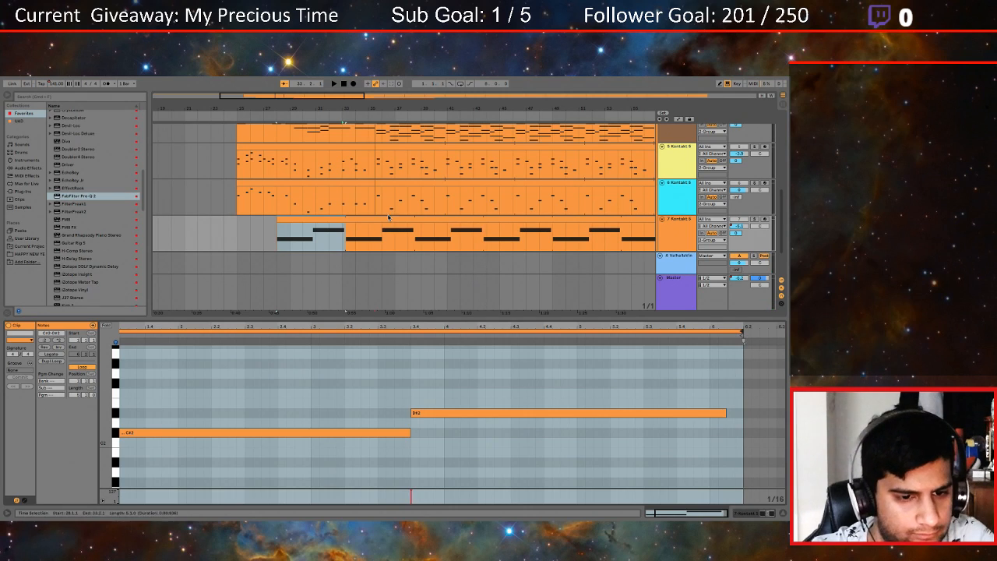
{"action": "left_click", "coordinate": [380, 247]}
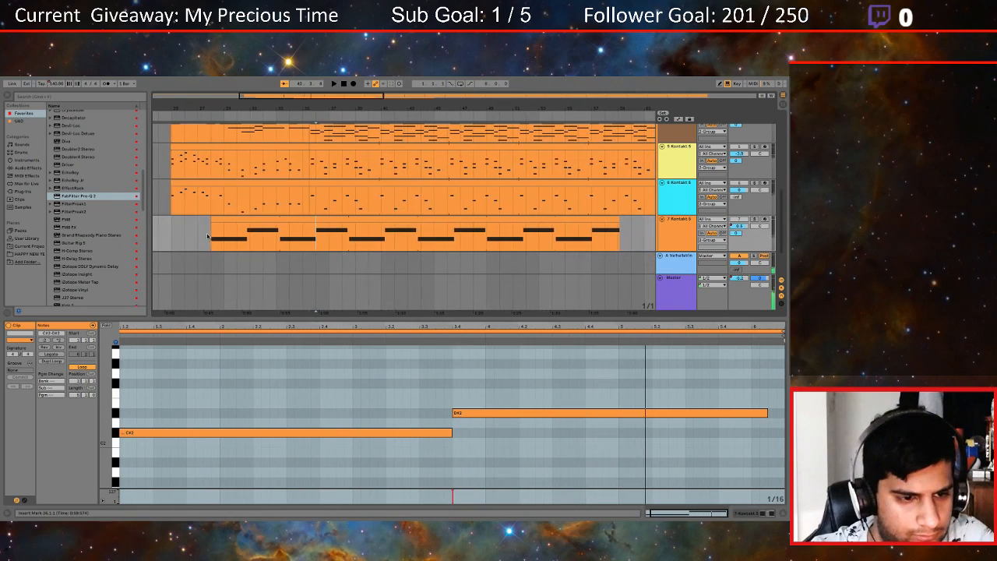
{"action": "key", "text": "space"}
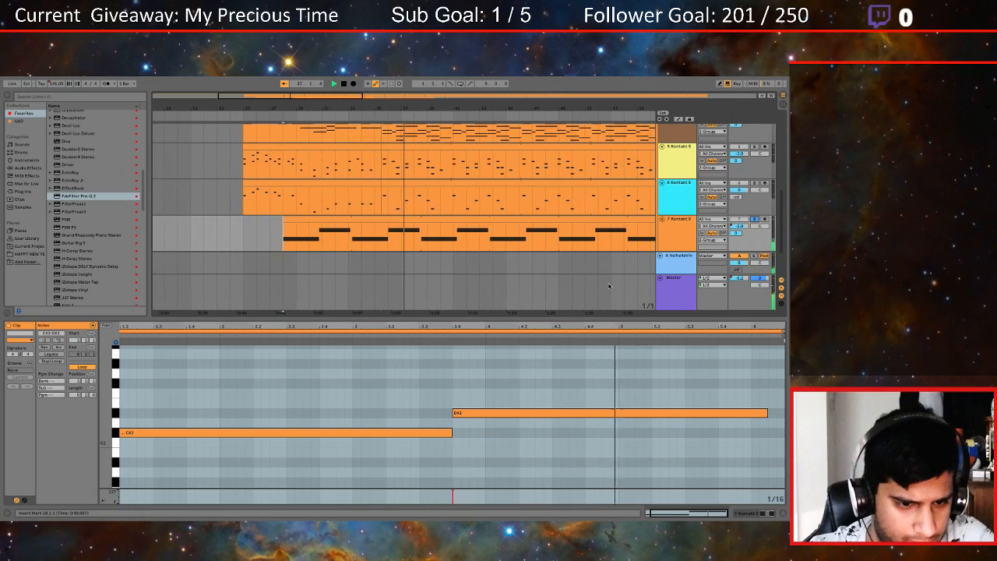
Shorten the end of the C#2 by less than a beat and move the D#2 about a sixteenth earlier
{"action": "left_click_drag", "start_coordinate": [451, 433], "coordinate": [428, 433]}
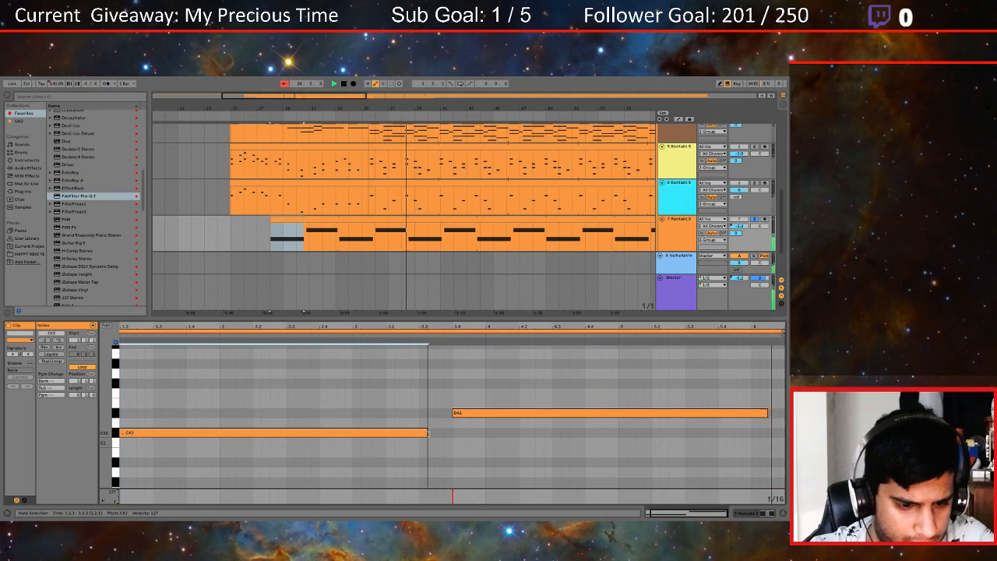
{"action": "left_click_drag", "start_coordinate": [488, 411], "coordinate": [479, 415]}
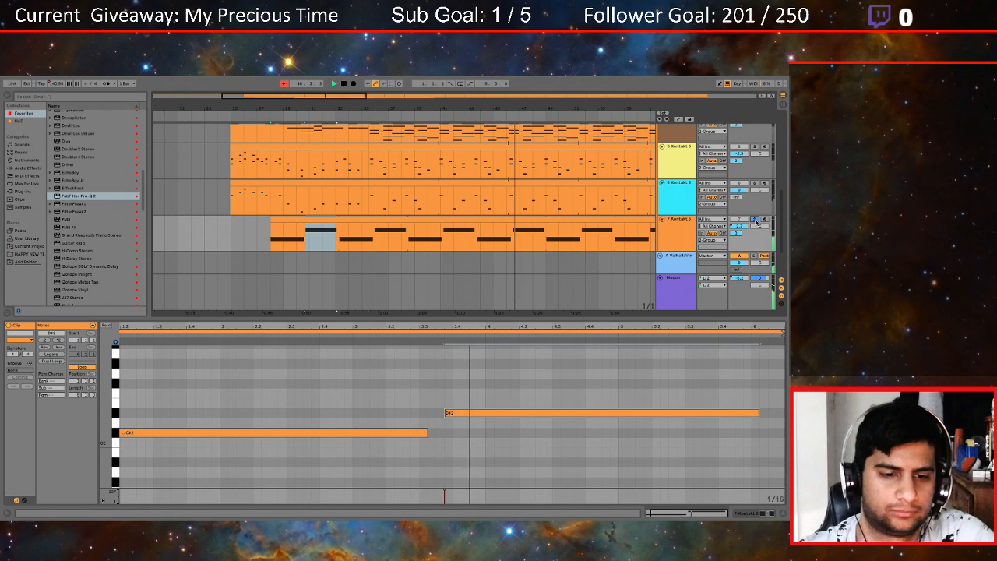
Extend the long-note clip on the 7 Kontakt track to about bar 77
{"action": "scroll", "coordinate": [553, 226], "scroll_direction": "down", "scroll_amount": 1}
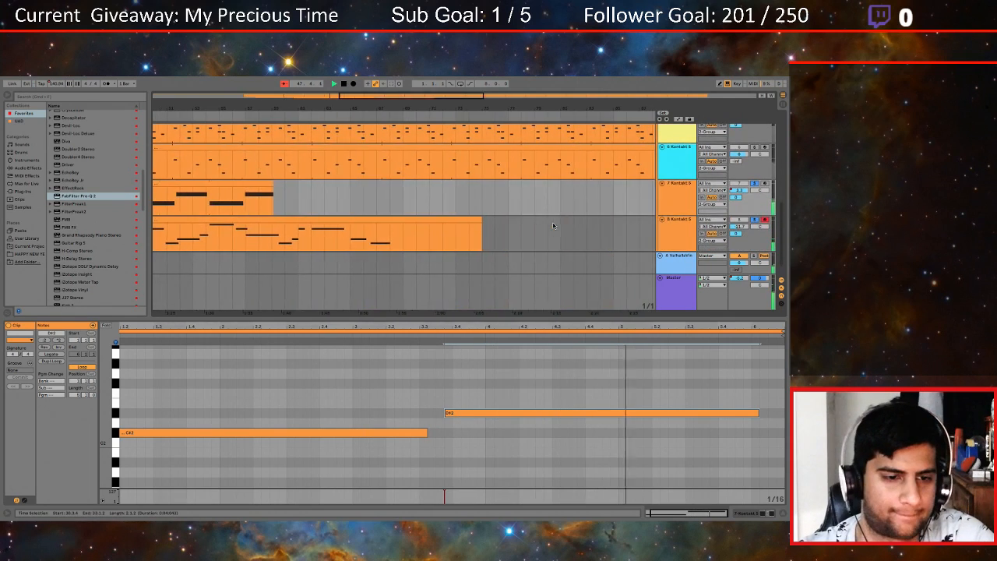
{"action": "scroll", "coordinate": [553, 226], "scroll_direction": "left", "scroll_amount": 3}
{"action": "left_click_drag", "start_coordinate": [370, 196], "coordinate": [607, 194]}
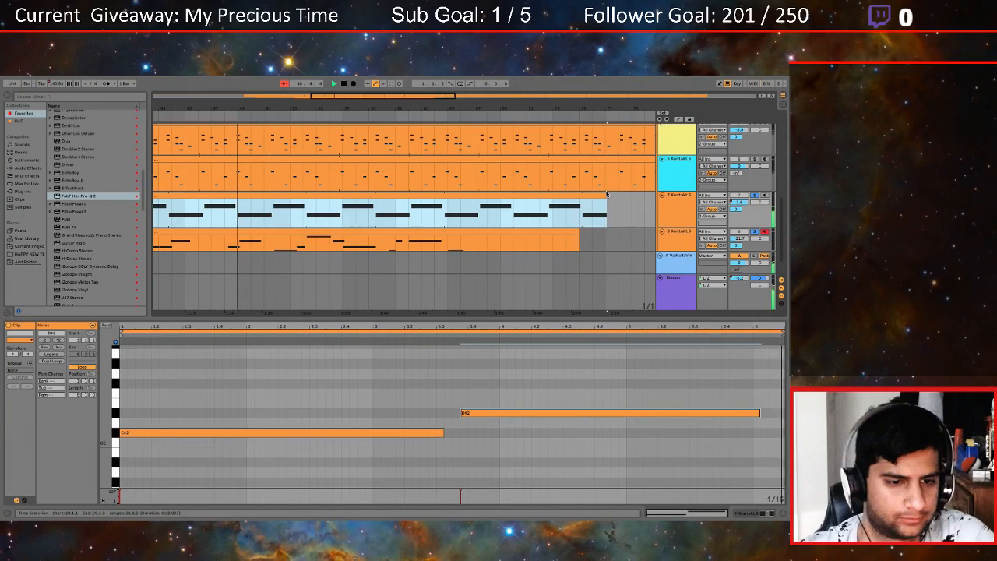
Take the 7 Kontakt and 8 Kontakt tracks out of solo and slightly raise the volume of 8 Kontakt
{"action": "scroll", "coordinate": [617, 212], "scroll_direction": "down", "scroll_amount": 1}
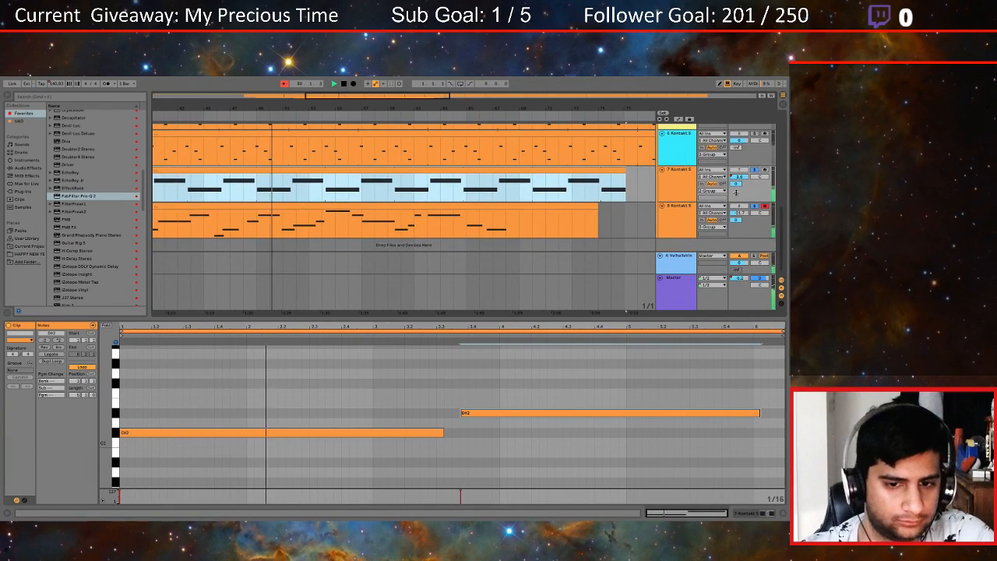
{"action": "left_click", "coordinate": [754, 170]}
{"action": "left_click", "coordinate": [754, 207]}
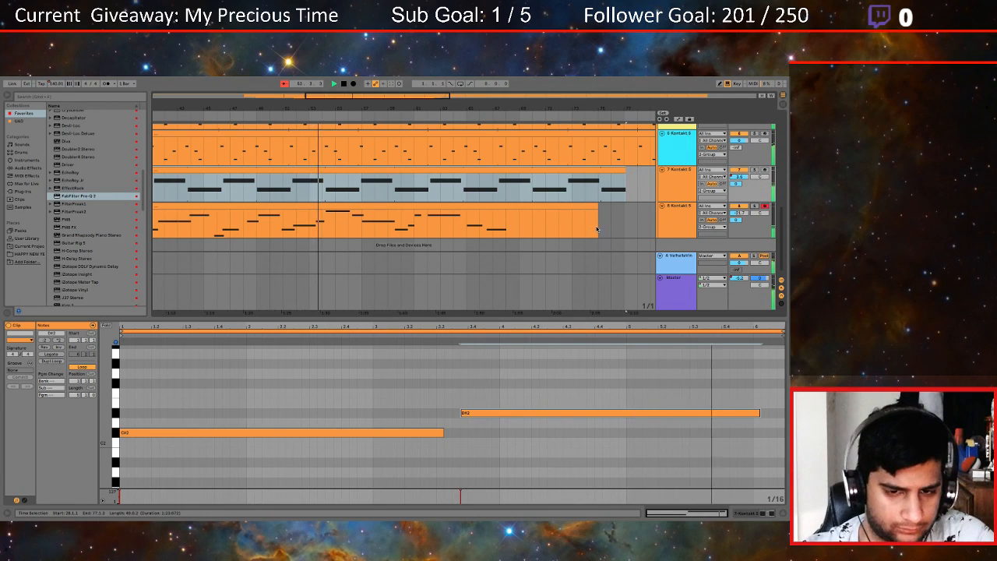
{"action": "left_click_drag", "start_coordinate": [739, 213], "coordinate": [739, 207]}
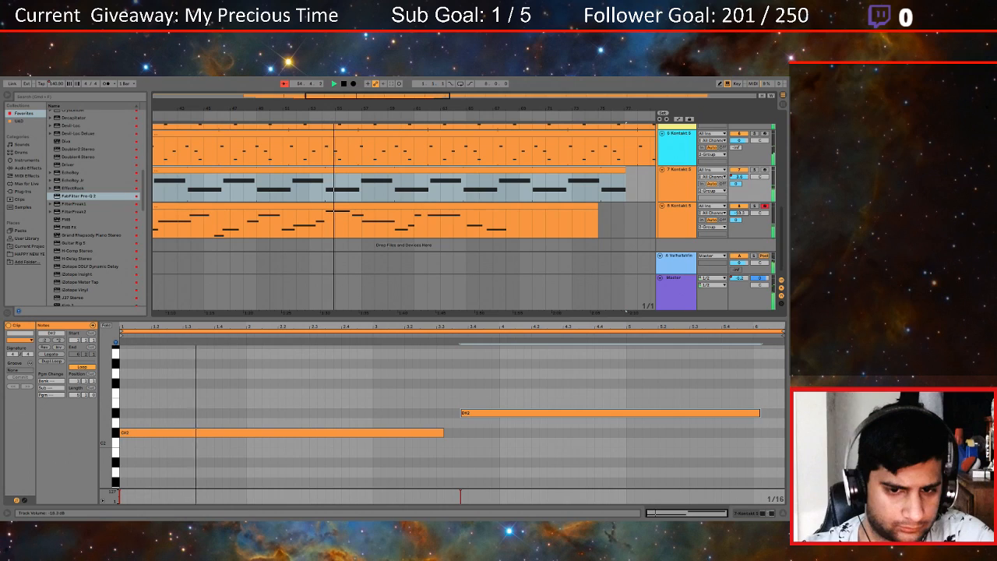
Hide the note editor and check the arrangement against the Minecraft reference track
{"action": "scroll", "coordinate": [637, 201], "scroll_direction": "up", "scroll_amount": 2}
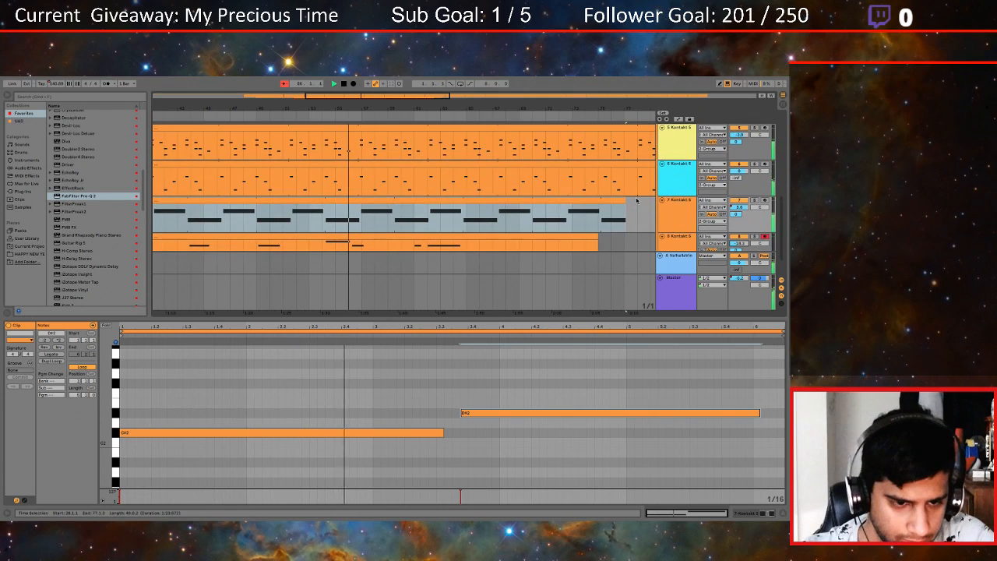
{"action": "left_click_drag", "start_coordinate": [637, 201], "coordinate": [639, 208]}
{"action": "key", "text": "ctrl+alt+l"}
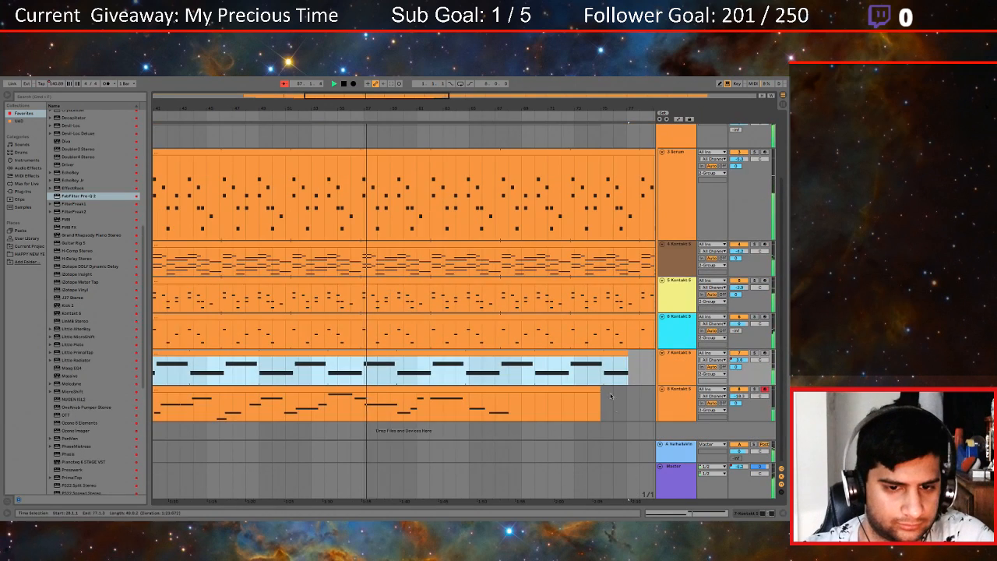
{"action": "scroll", "coordinate": [614, 408], "scroll_direction": "up", "scroll_amount": 3}
{"action": "left_click", "coordinate": [755, 127]}
{"action": "key", "text": "v"}
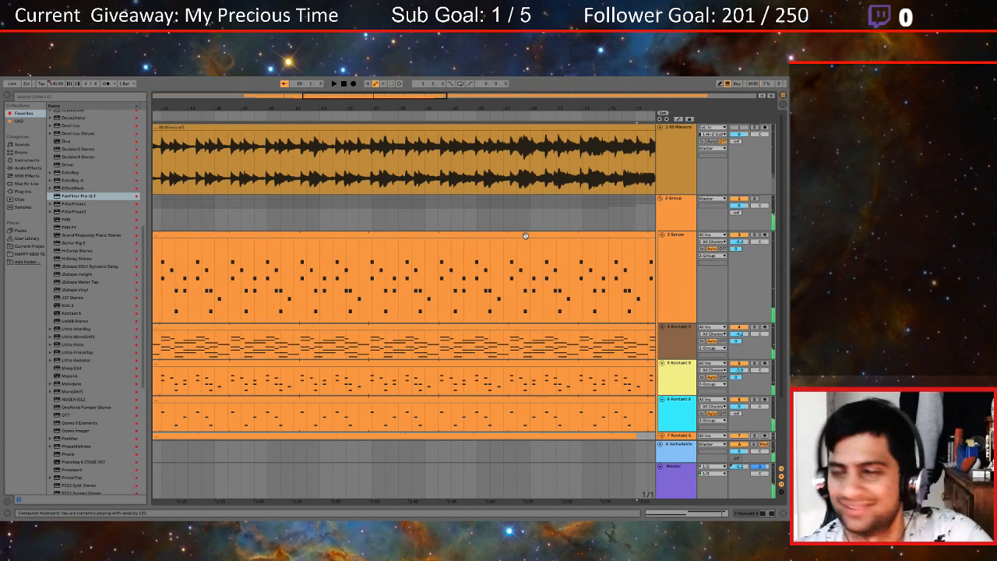
Play the full arrangement from the start of the Serum clip at bar 25, and again from about bar 35
{"action": "scroll", "coordinate": [467, 234], "scroll_direction": "down", "scroll_amount": 3}
{"action": "scroll", "coordinate": [376, 217], "scroll_direction": "left", "scroll_amount": 5}
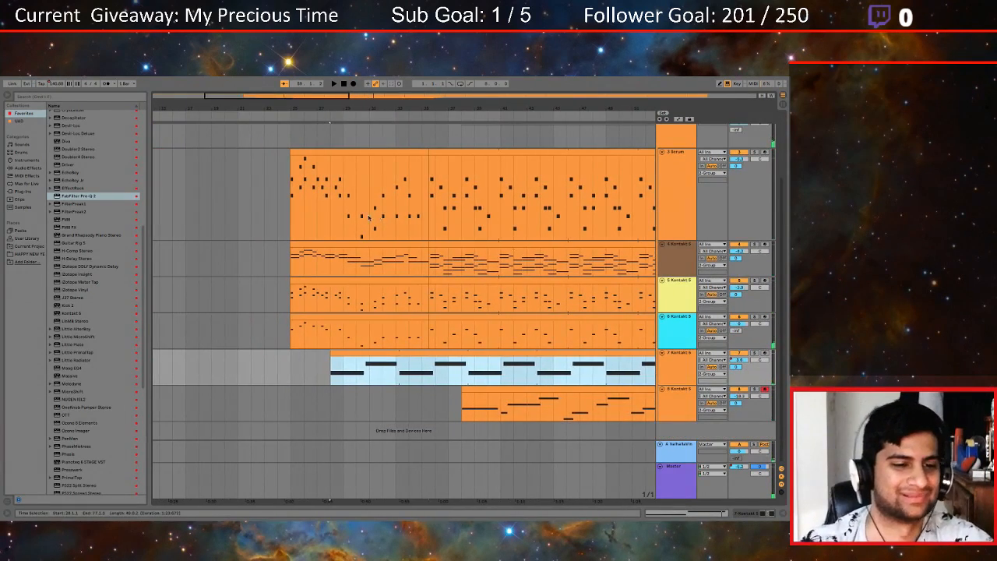
{"action": "left_click", "coordinate": [295, 219]}
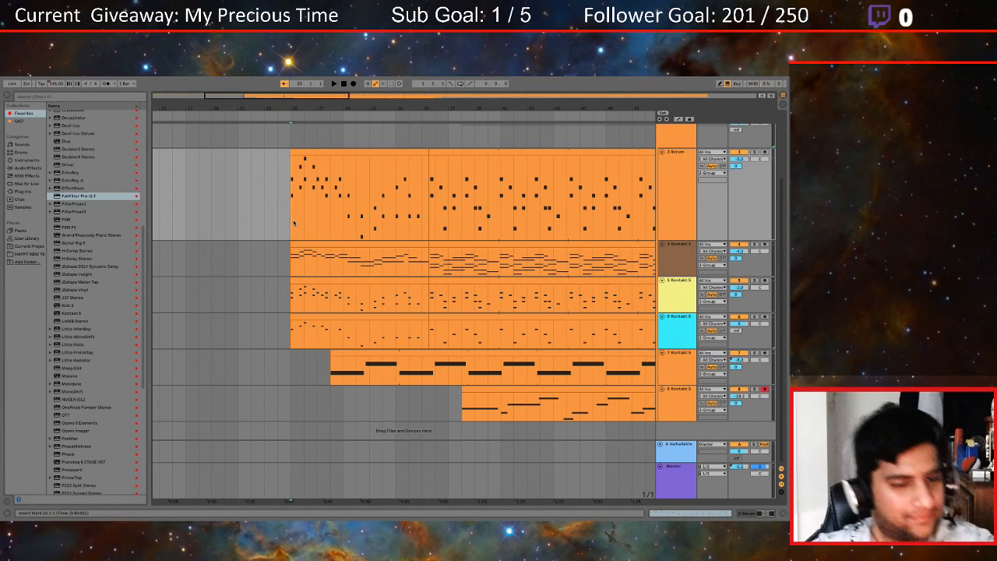
{"action": "key", "text": "space"}
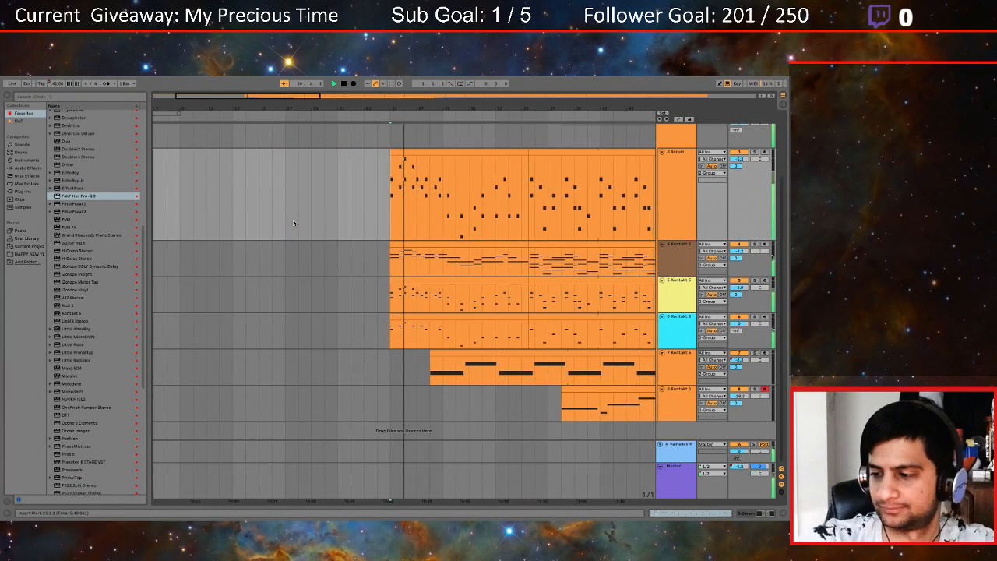
{"action": "left_click", "coordinate": [507, 259]}
{"action": "key", "text": "space"}
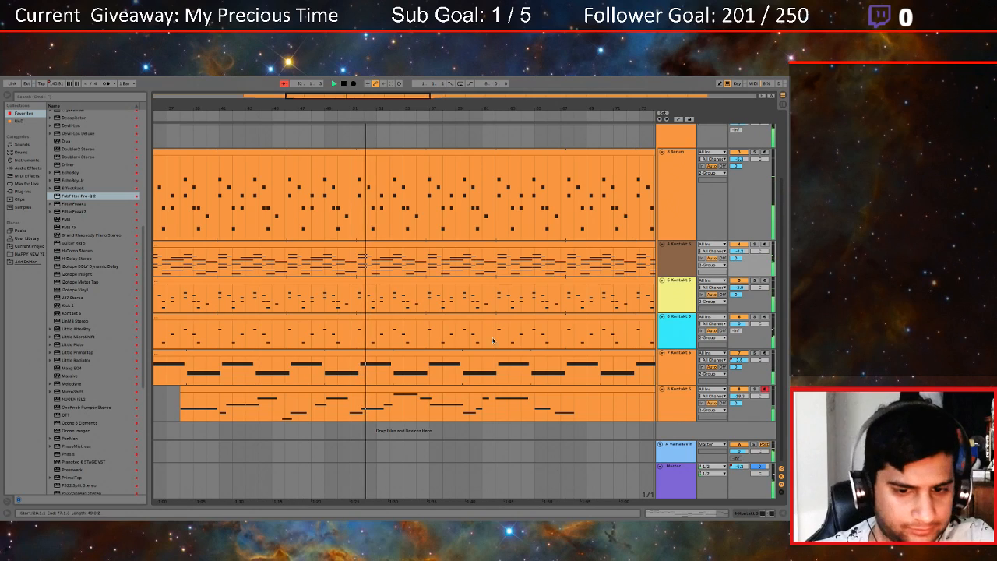
Compare the arrangement with the Minecraft reference track during playback, from about bar 52 to the end of the melody notes
{"action": "scroll", "coordinate": [639, 280], "scroll_direction": "up", "scroll_amount": 4}
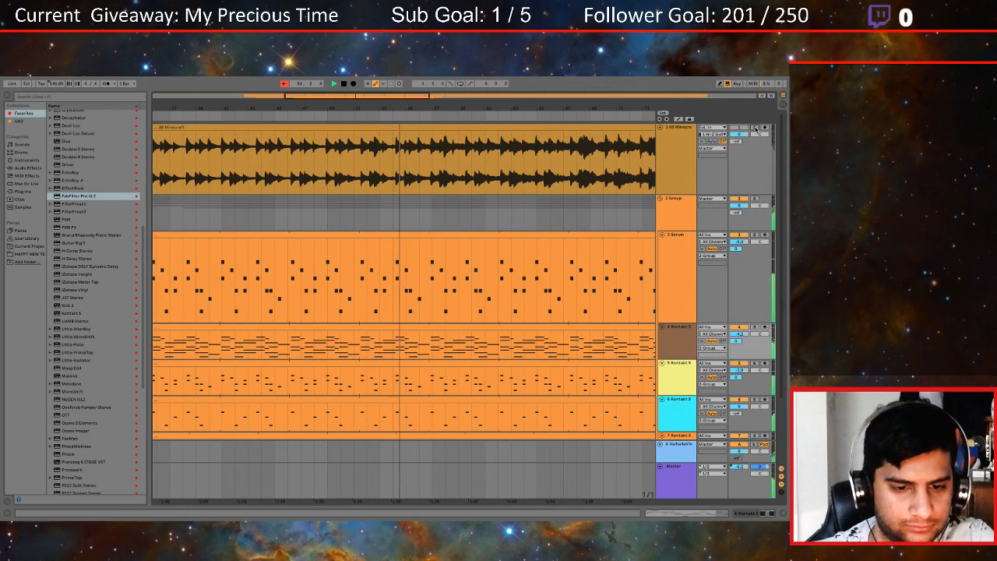
{"action": "scroll", "coordinate": [639, 315], "scroll_direction": "down", "scroll_amount": 4}
{"action": "scroll", "coordinate": [639, 317], "scroll_direction": "down", "scroll_amount": 1}
{"action": "scroll", "coordinate": [639, 317], "scroll_direction": "right", "scroll_amount": 1}
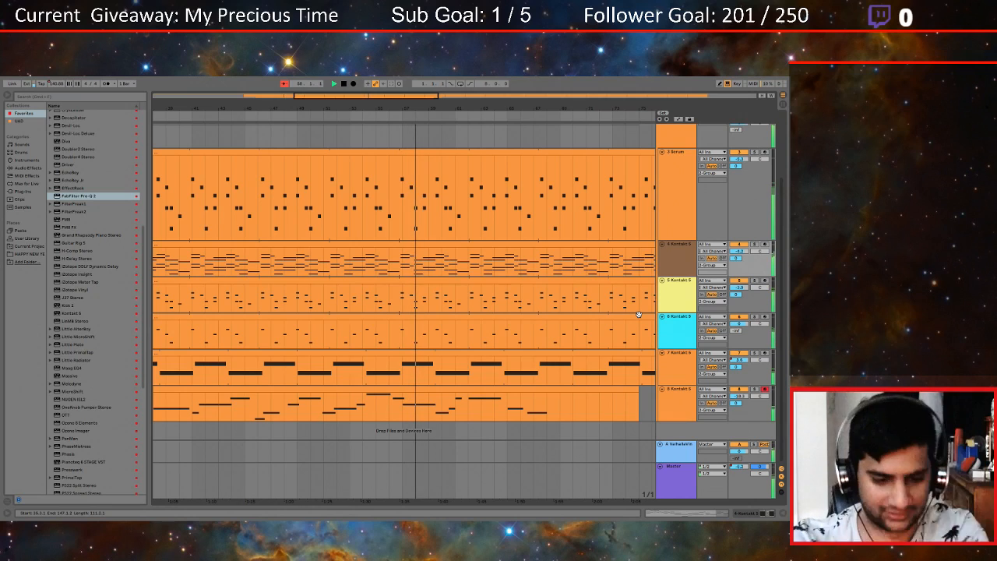
{"action": "scroll", "coordinate": [624, 337], "scroll_direction": "right", "scroll_amount": 5}
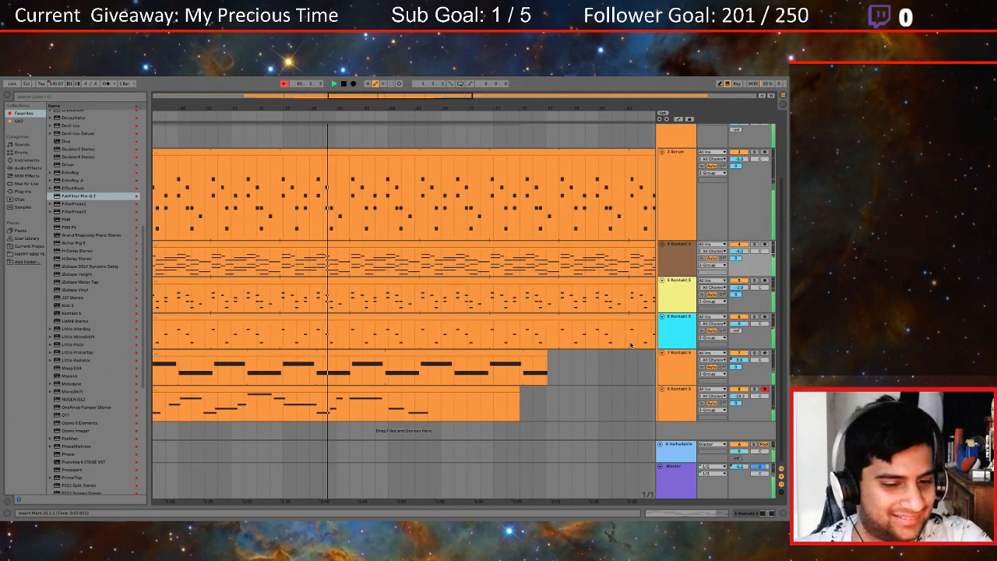
{"action": "scroll", "coordinate": [703, 180], "scroll_direction": "up", "scroll_amount": 3}
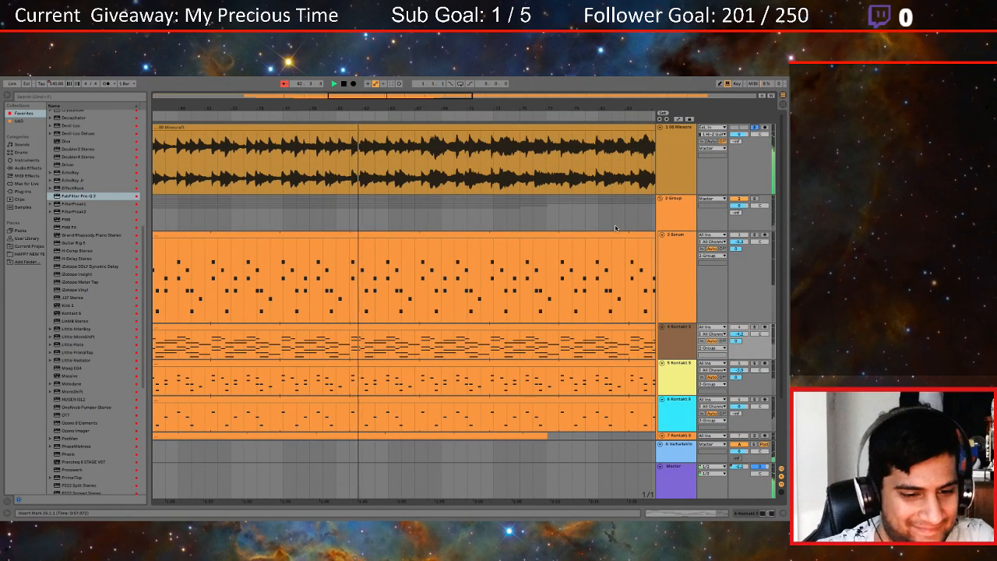
{"action": "scroll", "coordinate": [617, 227], "scroll_direction": "down", "scroll_amount": 3}
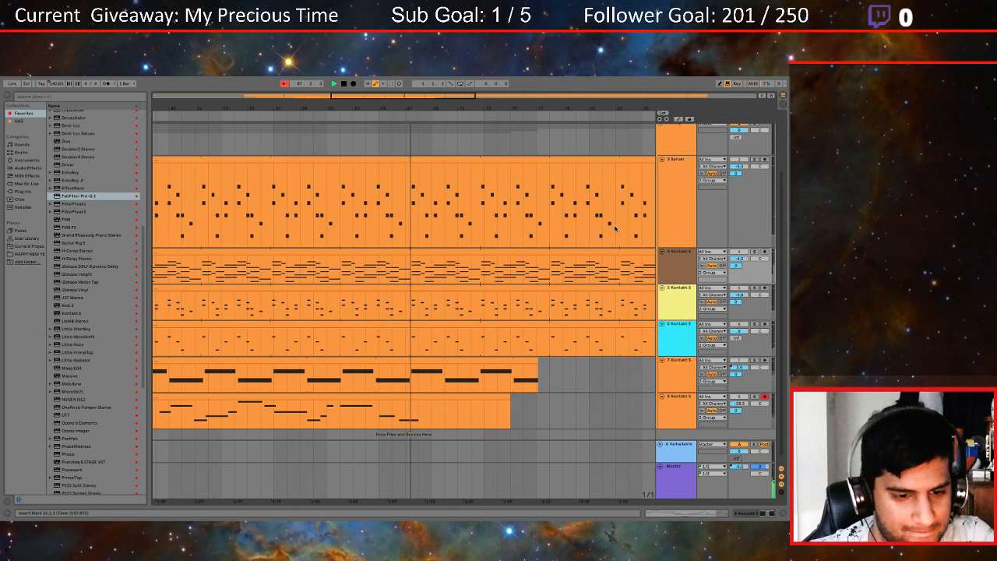
{"action": "scroll", "coordinate": [615, 227], "scroll_direction": "up", "scroll_amount": 3}
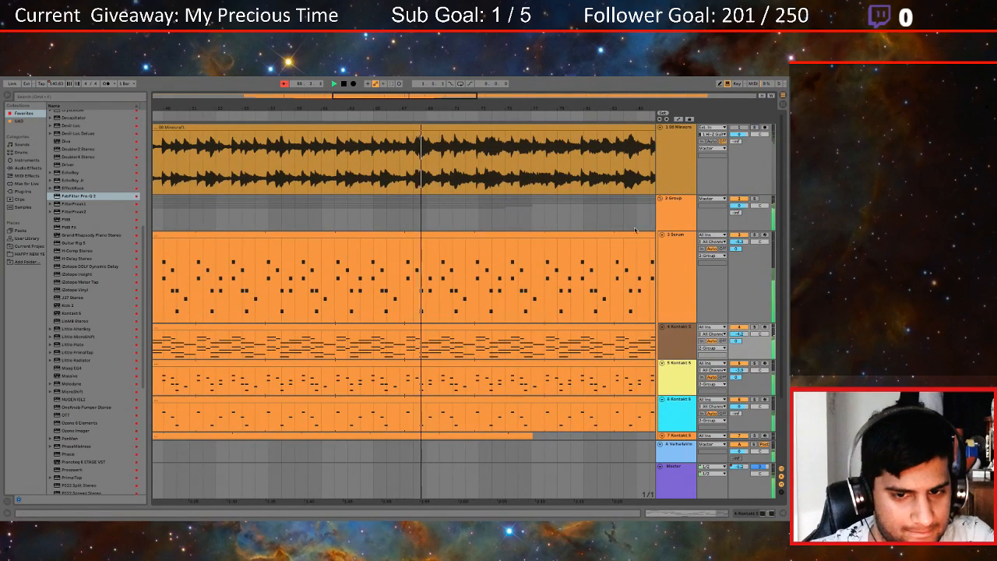
{"action": "scroll", "coordinate": [595, 262], "scroll_direction": "down", "scroll_amount": 3}
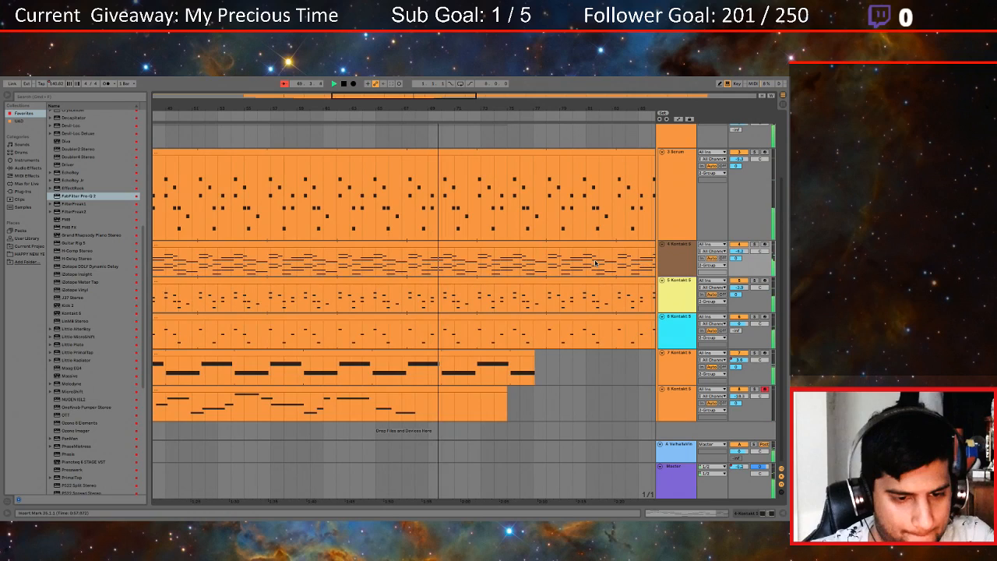
Solo the 4 Kontakt, 3 Serum, 5 Kontakt and 6 Kontakt tracks in turn during playback, then return to the full mix
{"action": "scroll", "coordinate": [595, 263], "scroll_direction": "up", "scroll_amount": 3}
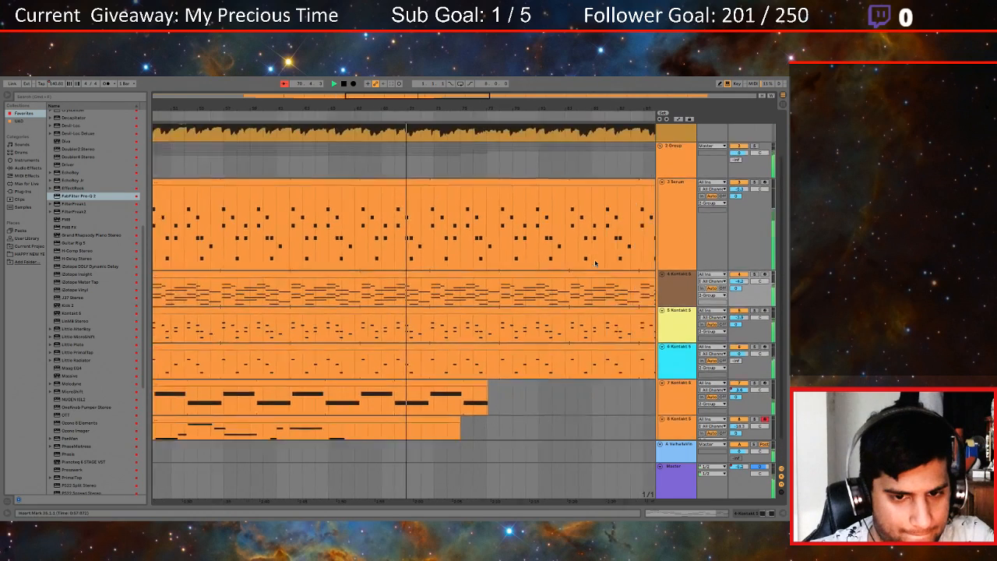
{"action": "scroll", "coordinate": [595, 263], "scroll_direction": "down", "scroll_amount": 3}
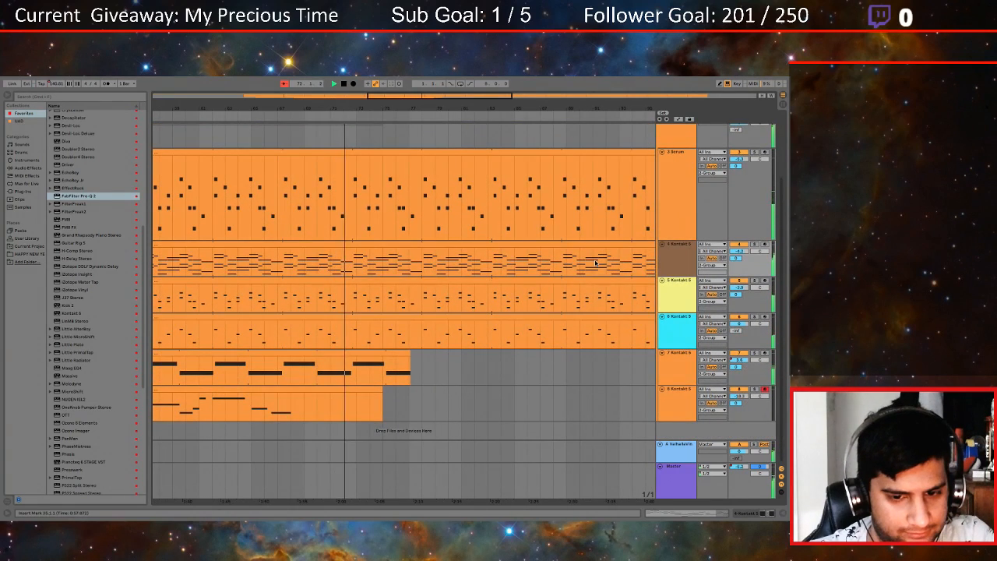
{"action": "left_click", "coordinate": [685, 272]}
{"action": "left_click", "coordinate": [754, 244]}
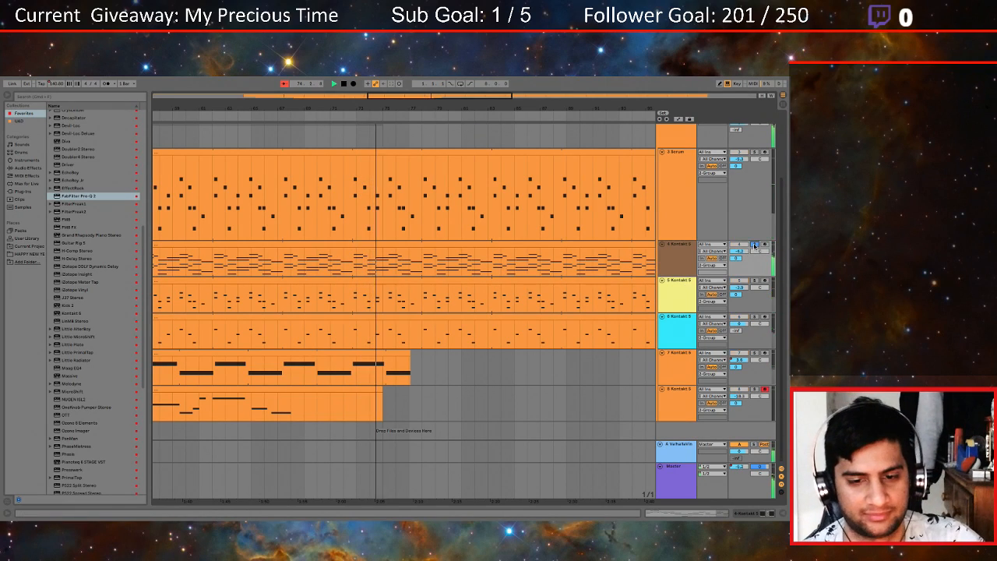
{"action": "left_click", "coordinate": [754, 151]}
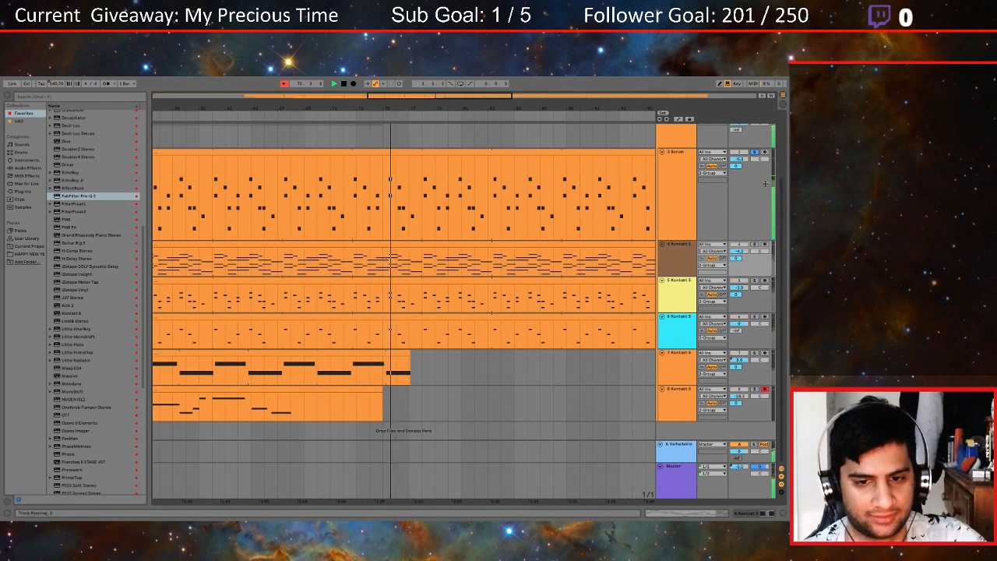
{"action": "left_click", "coordinate": [755, 282]}
{"action": "left_click", "coordinate": [754, 316]}
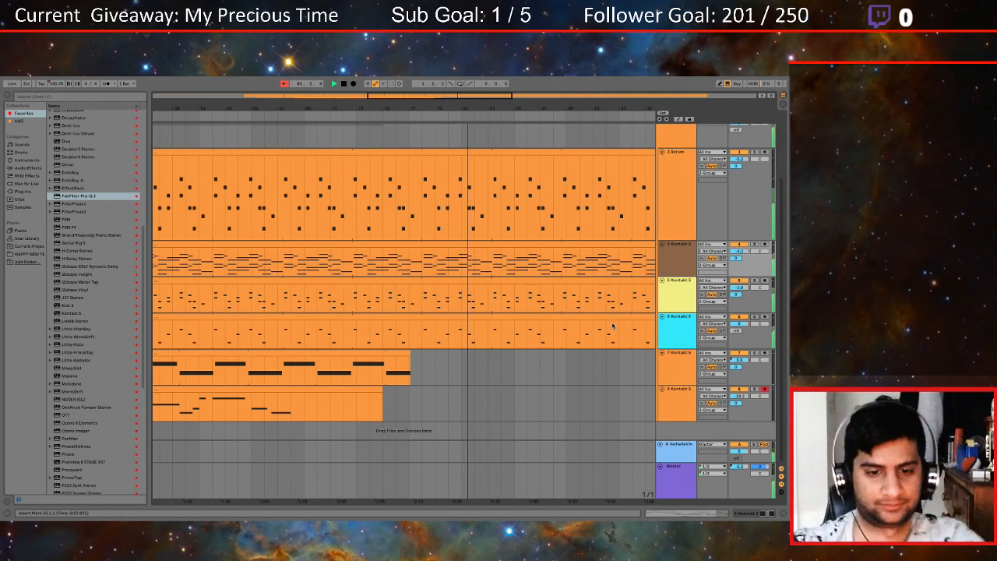
Insert a MIDI track below 4 Kontakt, copy the 4 Kontakt clip onto it, and look through the plug-ins for an instrument
{"action": "double_click", "coordinate": [673, 257]}
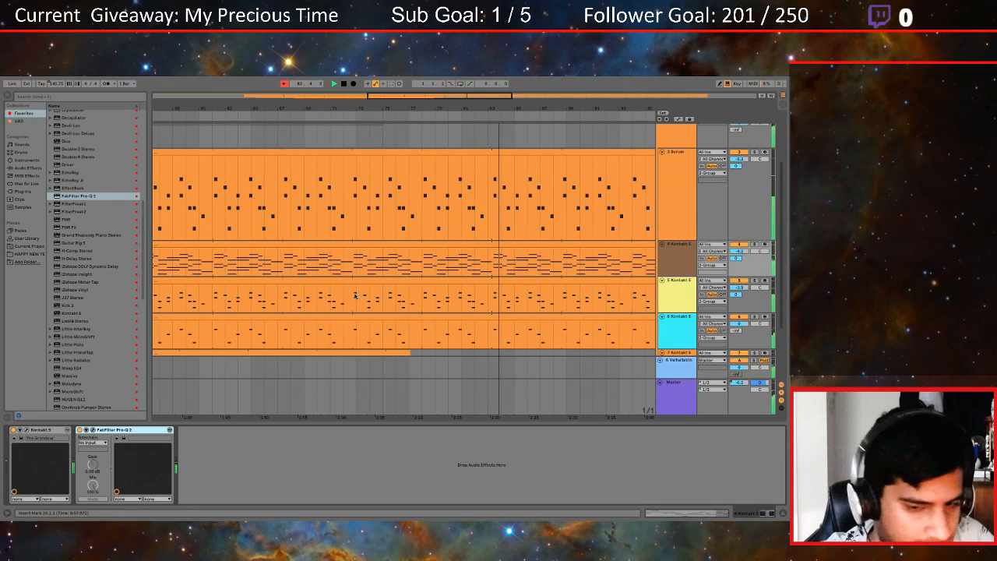
{"action": "left_click", "coordinate": [669, 245]}
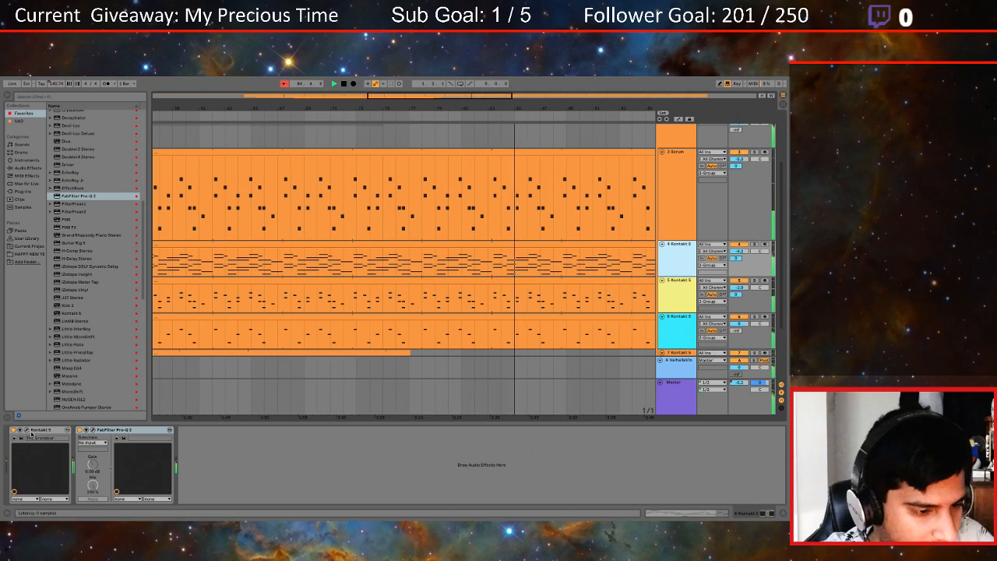
{"action": "key", "text": "ctrl+shift+t"}
{"action": "left_click", "coordinate": [685, 285]}
{"action": "left_click_drag", "start_coordinate": [606, 245], "coordinate": [609, 281]}
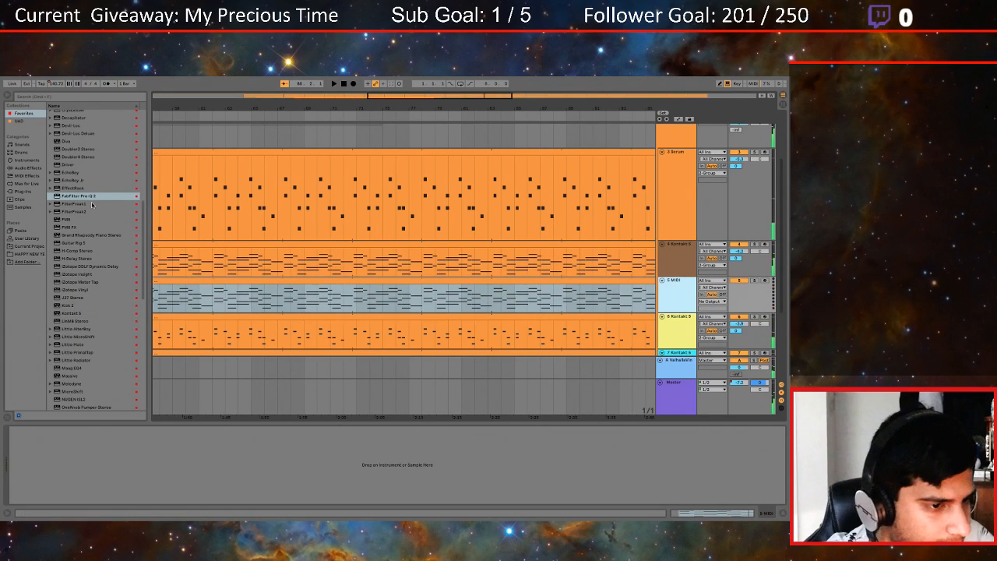
{"action": "scroll", "coordinate": [92, 204], "scroll_direction": "down", "scroll_amount": 5}
{"action": "scroll", "coordinate": [82, 219], "scroll_direction": "up", "scroll_amount": 6}
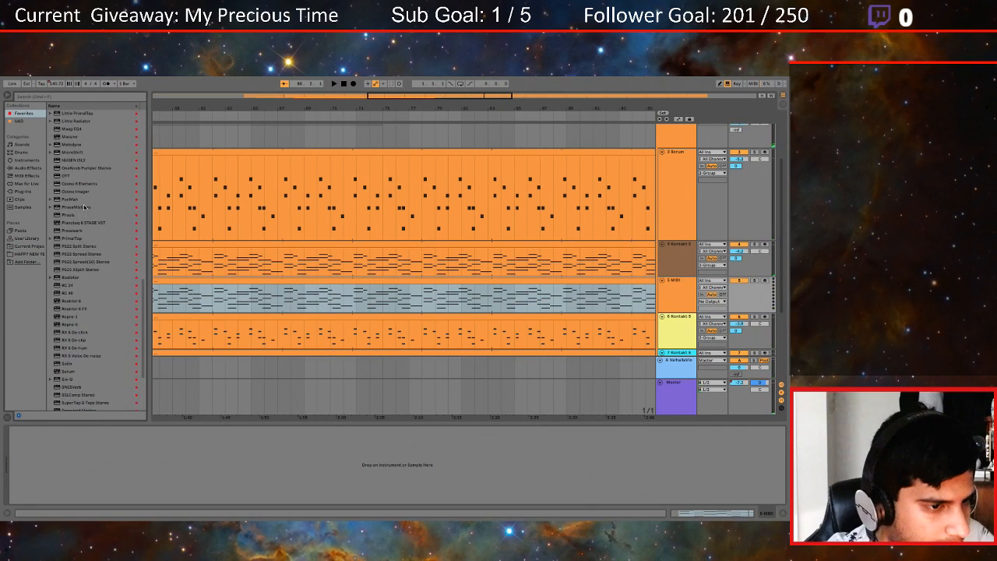
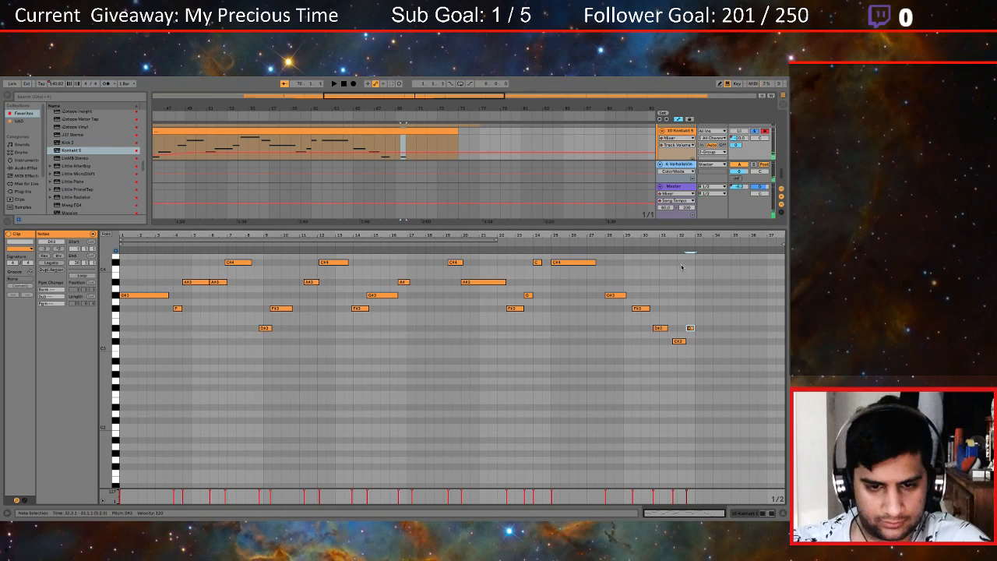
Lengthen the D#3 note in bar 32 to one bar and add a one-bar G#3 note at bar 33
{"action": "key", "text": "space"}
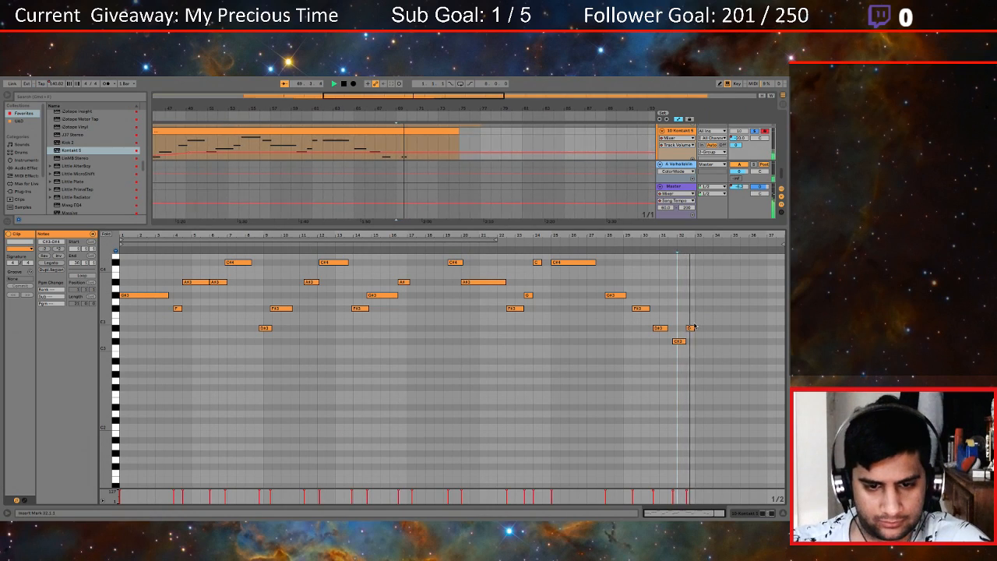
{"action": "left_click_drag", "start_coordinate": [698, 328], "coordinate": [703, 328]}
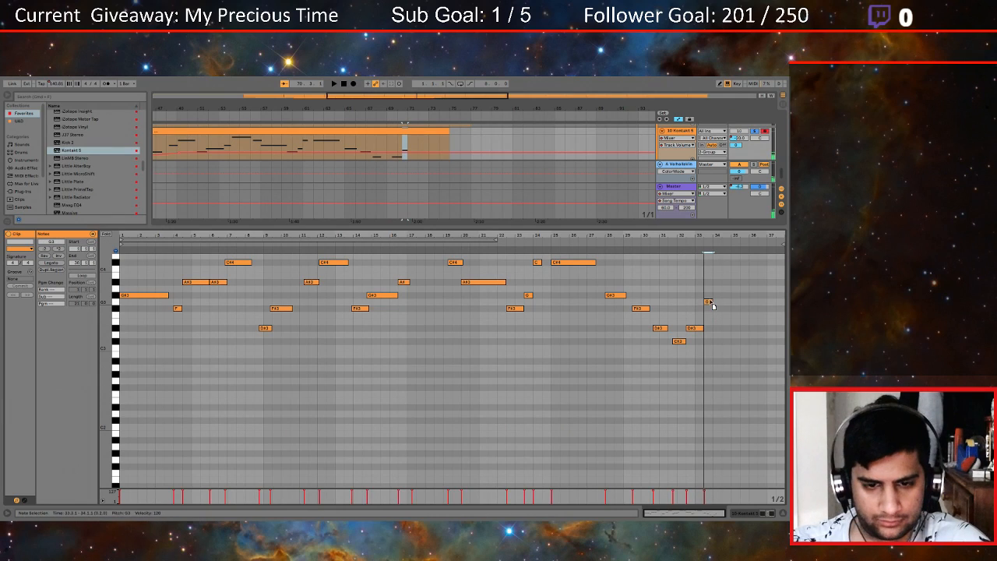
{"action": "left_click", "coordinate": [687, 243]}
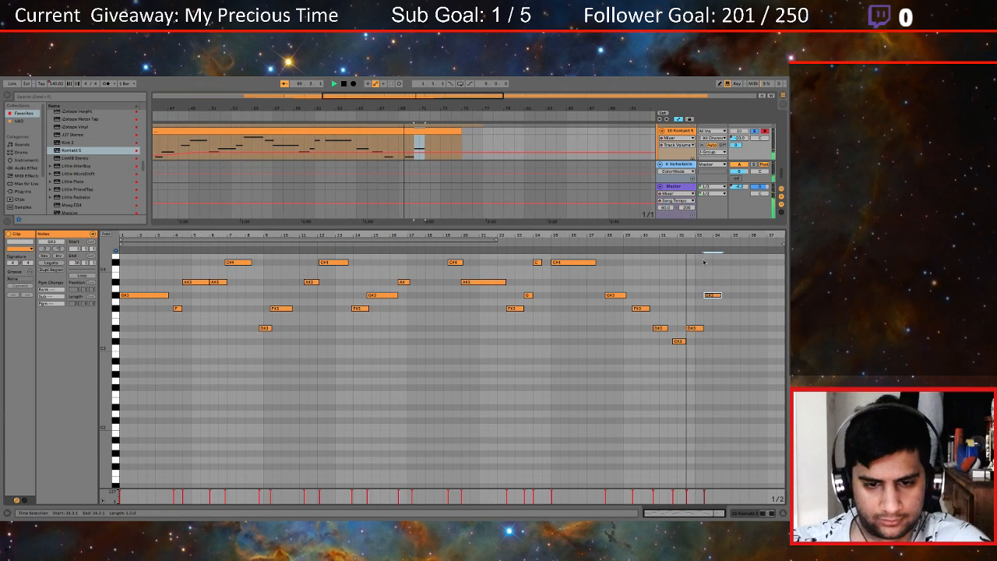
{"action": "left_click", "coordinate": [709, 296]}
{"action": "left_click_drag", "start_coordinate": [712, 296], "coordinate": [710, 296]}
{"action": "key", "text": "space"}
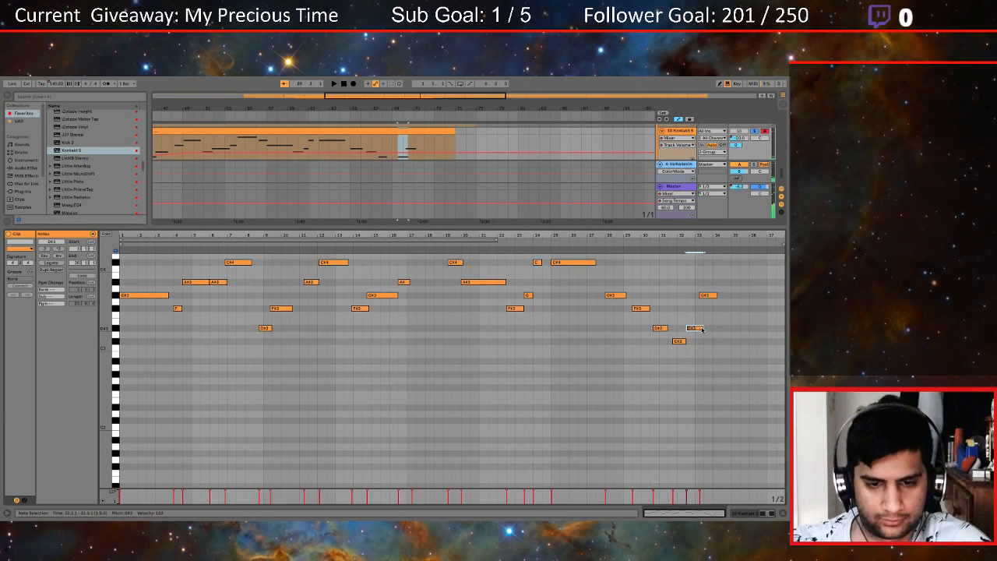
Shorten the D#3 note in bar 32 and check its length against playback
{"action": "left_click", "coordinate": [687, 245]}
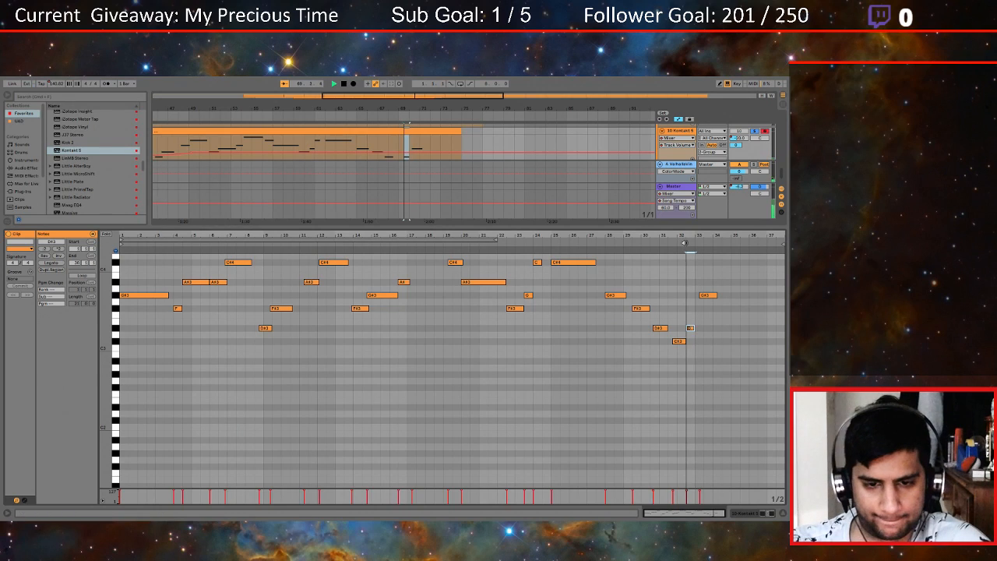
{"action": "key", "text": "space"}
{"action": "left_click", "coordinate": [690, 328]}
{"action": "left_click", "coordinate": [684, 232]}
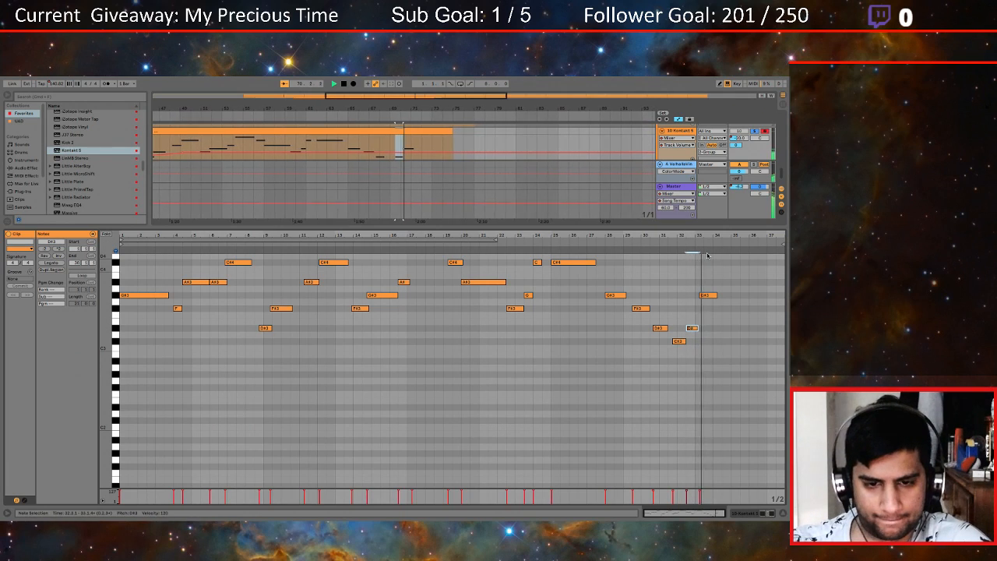
Lengthen the G#3 note at bar 33 to about two and a half bars and add an A#3 note near bar 36
{"action": "left_click_drag", "start_coordinate": [717, 296], "coordinate": [747, 285]}
{"action": "double_click", "coordinate": [752, 282]}
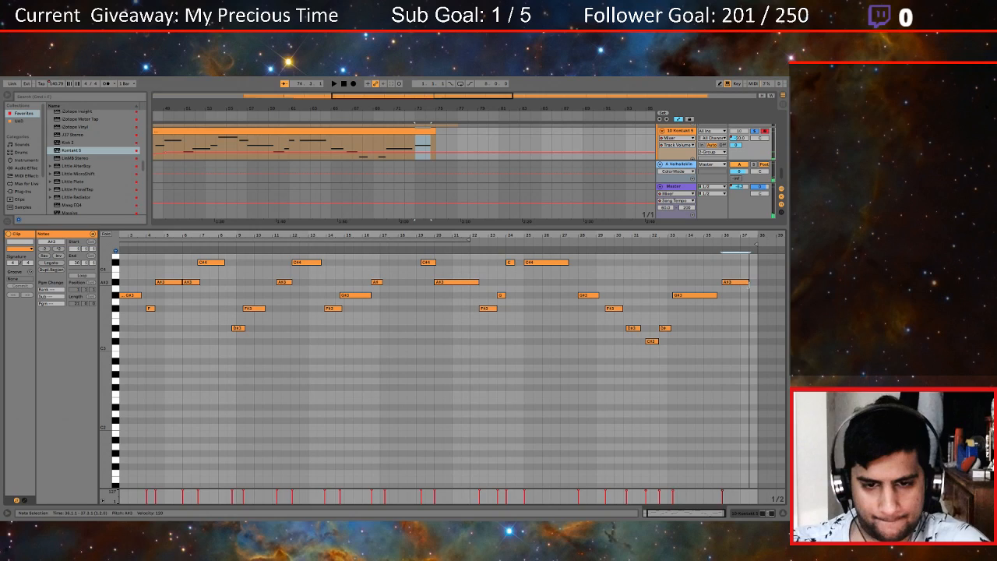
{"action": "scroll", "coordinate": [688, 269], "scroll_direction": "up", "scroll_amount": 4}
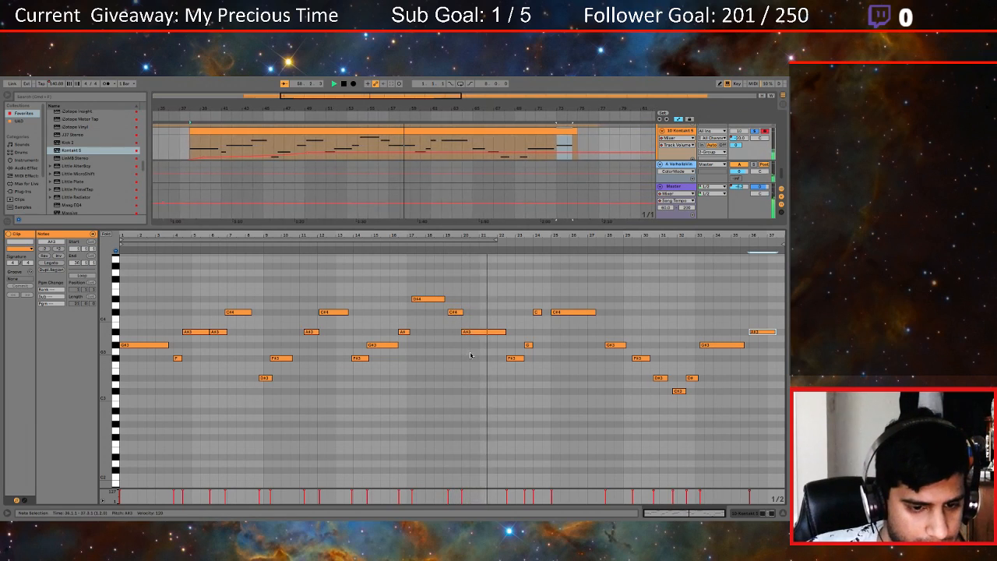
Lower the short note in bar 24 to A#3, lengthen it slightly, and shift the F#3 note in bar 29 a little earlier
{"action": "scroll", "coordinate": [471, 355], "scroll_direction": "up", "scroll_amount": 3}
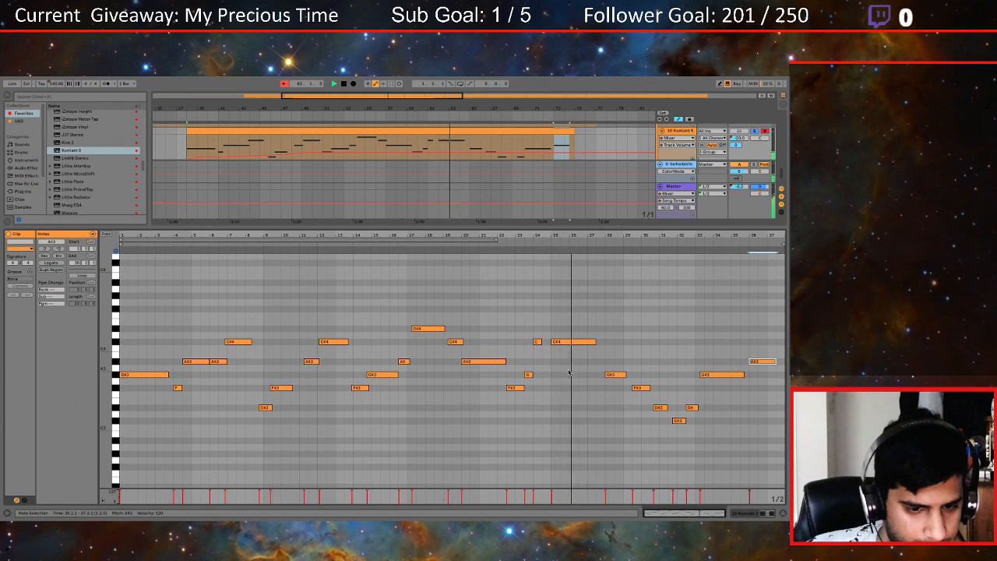
{"action": "left_click", "coordinate": [537, 341]}
{"action": "key", "text": "space"}
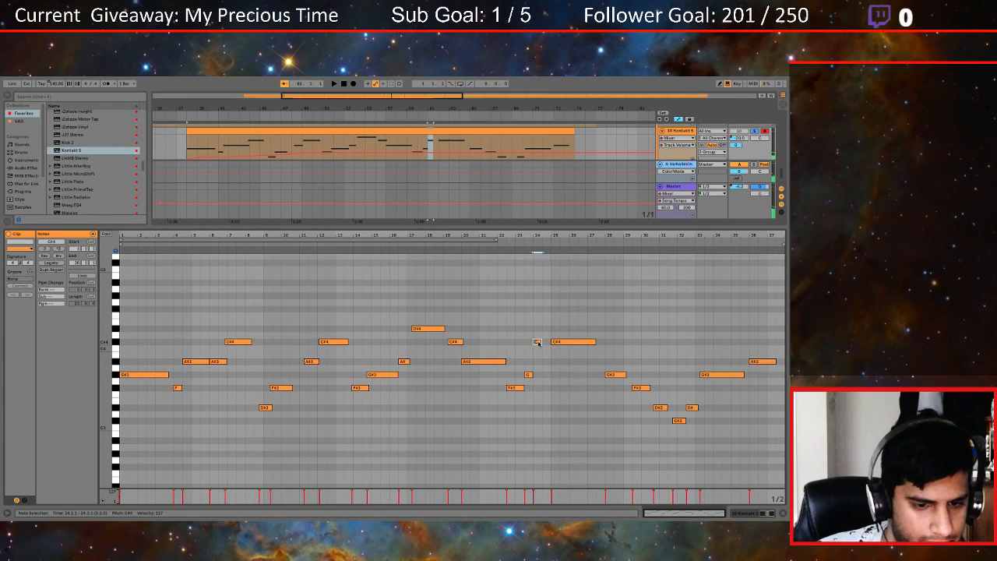
{"action": "key", "text": "space"}
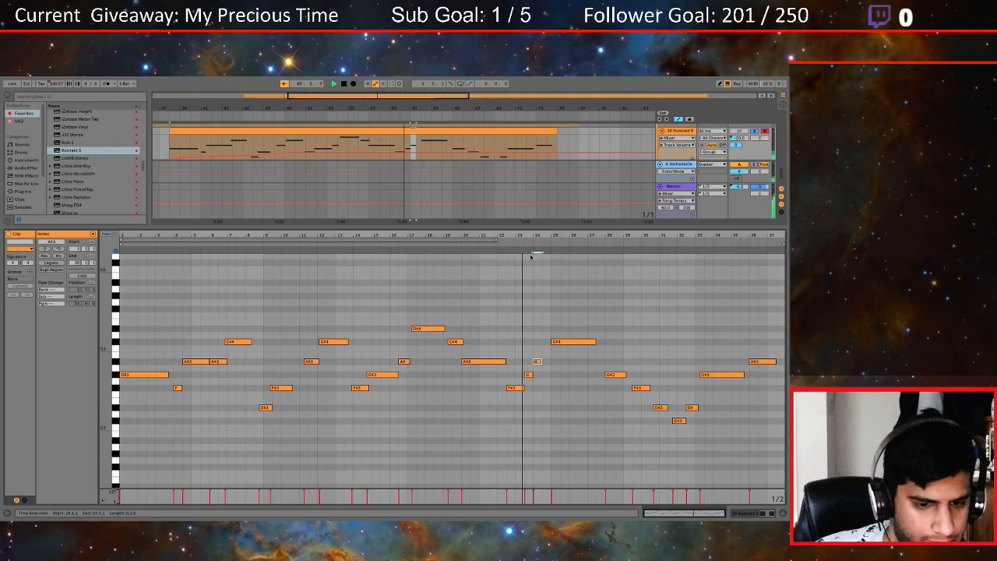
{"action": "left_click_drag", "start_coordinate": [540, 363], "coordinate": [546, 363]}
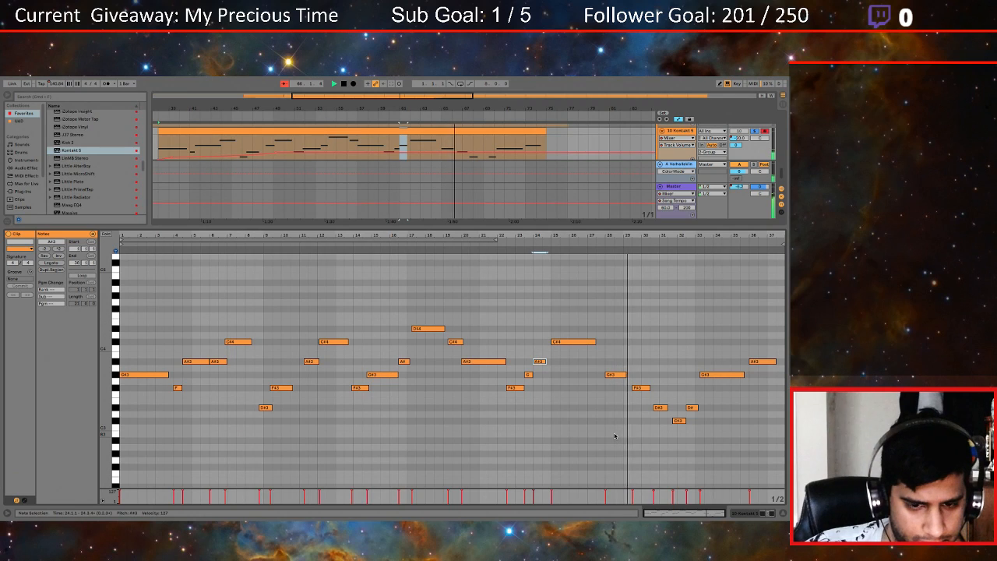
{"action": "left_click_drag", "start_coordinate": [642, 388], "coordinate": [640, 388]}
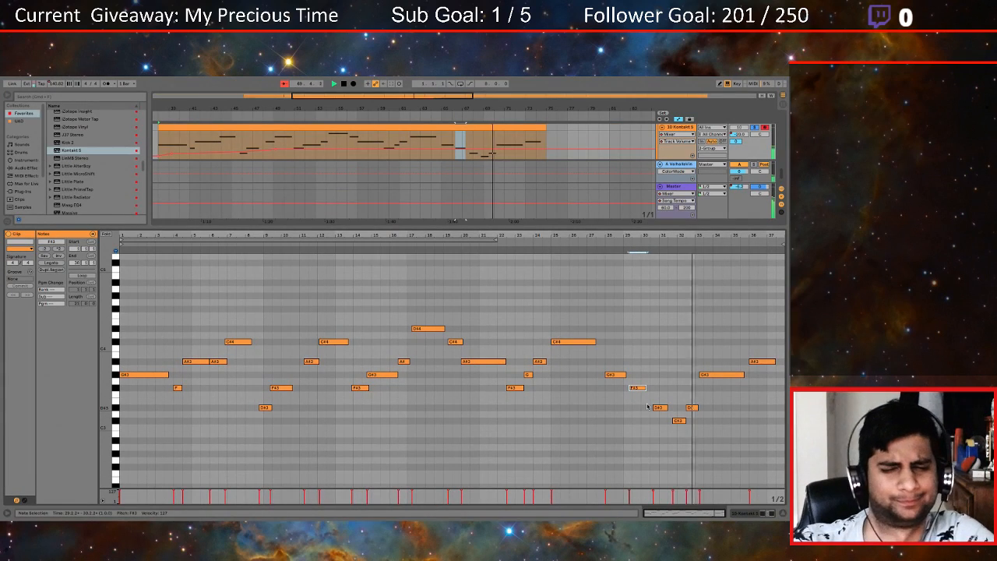
{"action": "scroll", "coordinate": [668, 398], "scroll_direction": "down", "scroll_amount": 1}
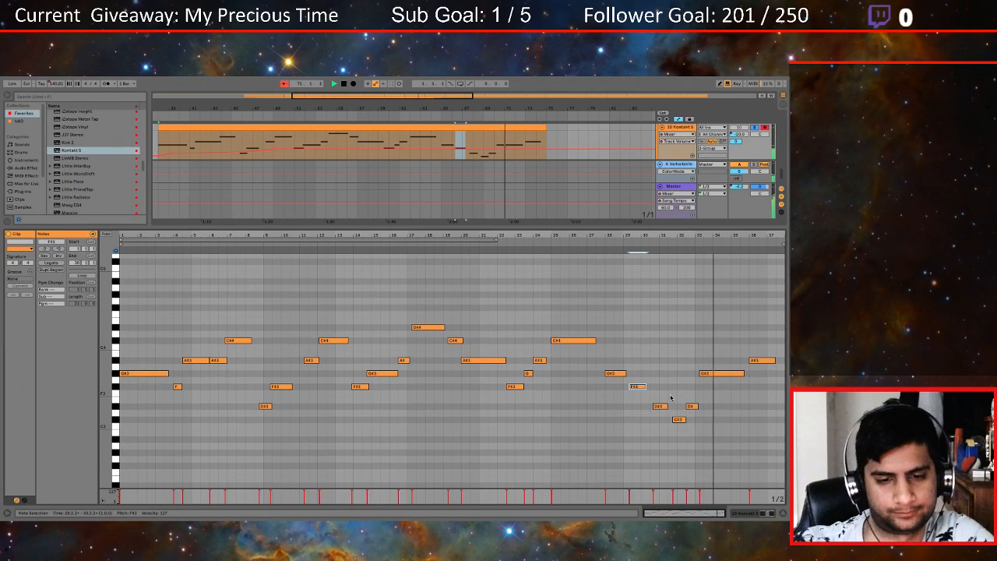
Extend the 10 Kontakt clip well past its last note and lengthen the final A#3 note into bar 38
{"action": "left_click_drag", "start_coordinate": [546, 125], "coordinate": [651, 126]}
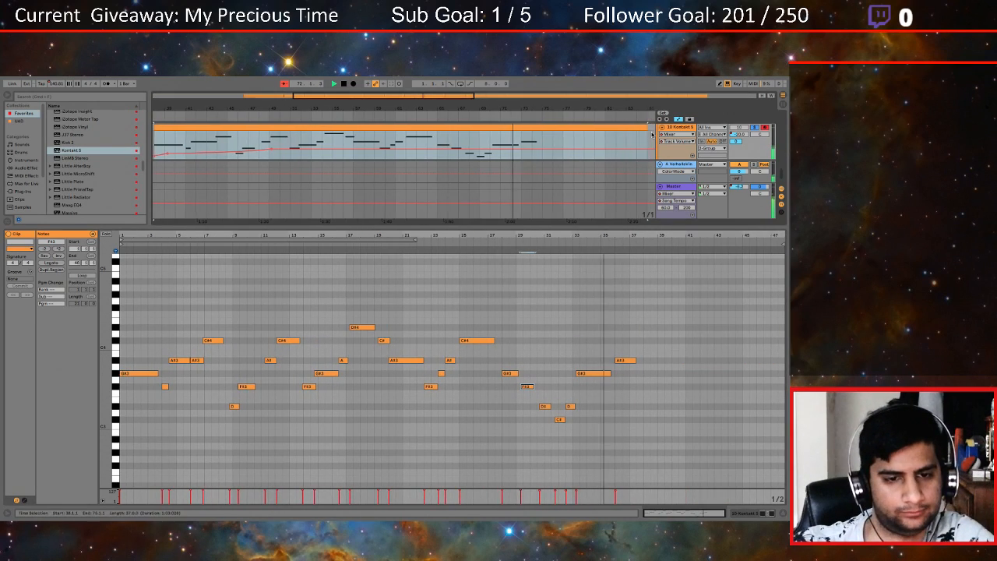
{"action": "scroll", "coordinate": [638, 316], "scroll_direction": "up", "scroll_amount": 1}
{"action": "left_click_drag", "start_coordinate": [655, 233], "coordinate": [587, 232]}
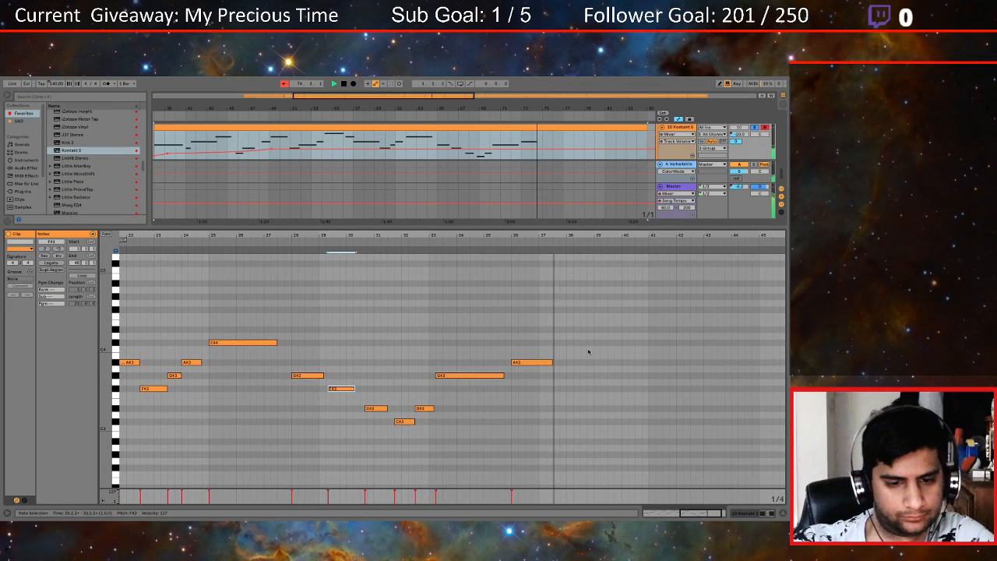
{"action": "left_click_drag", "start_coordinate": [550, 361], "coordinate": [579, 362]}
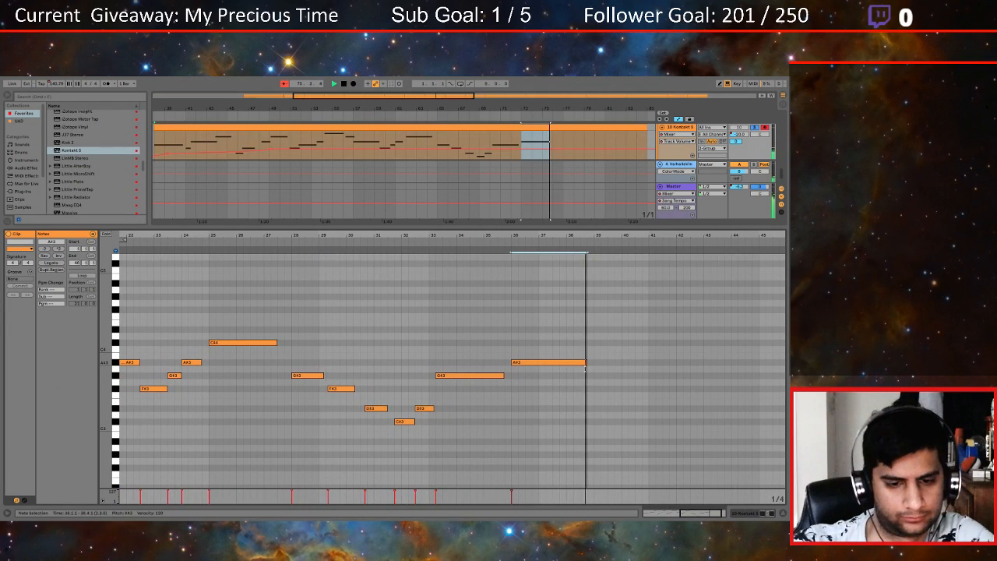
Add a D#3 note about one and a quarter bars long, starting midway through bar 38, and check its timing during playback
{"action": "double_click", "coordinate": [596, 374]}
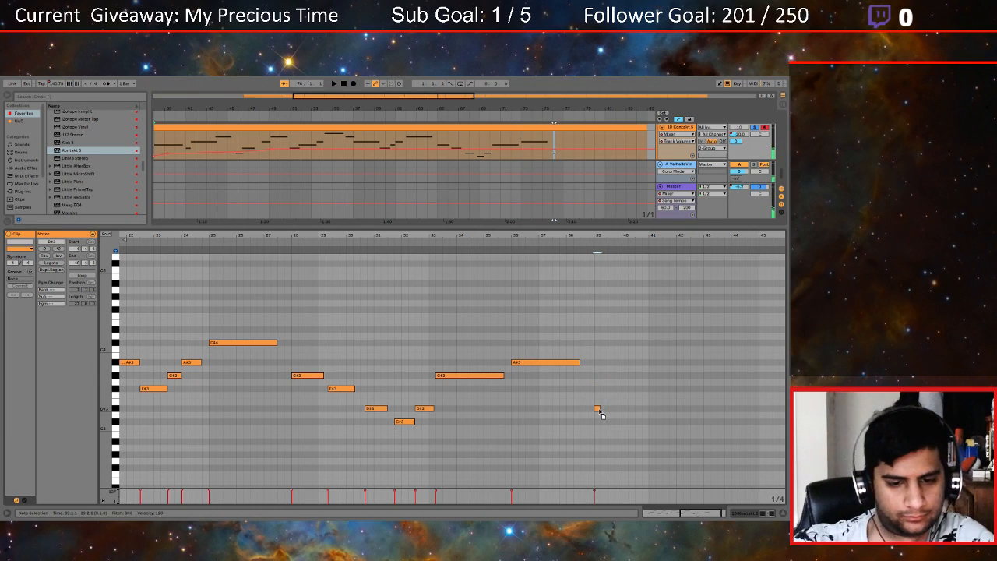
{"action": "left_click_drag", "start_coordinate": [636, 408], "coordinate": [648, 408]}
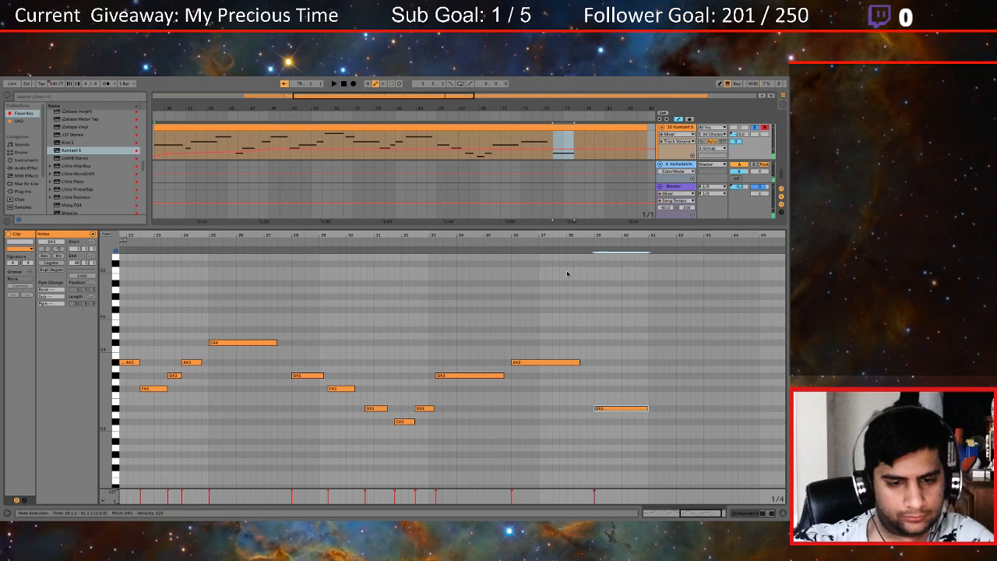
{"action": "left_click", "coordinate": [534, 243]}
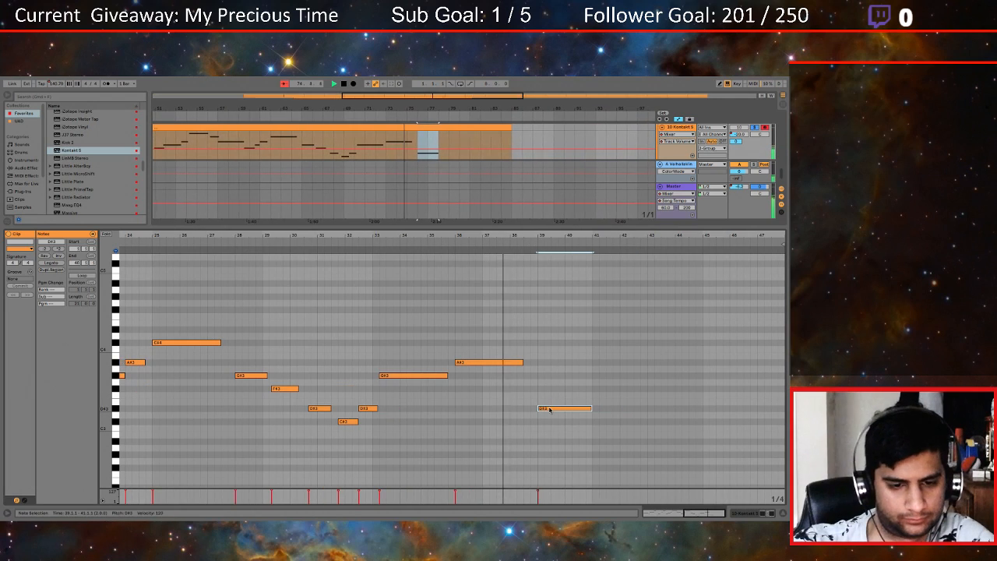
{"action": "left_click_drag", "start_coordinate": [549, 414], "coordinate": [543, 415]}
{"action": "left_click", "coordinate": [489, 243]}
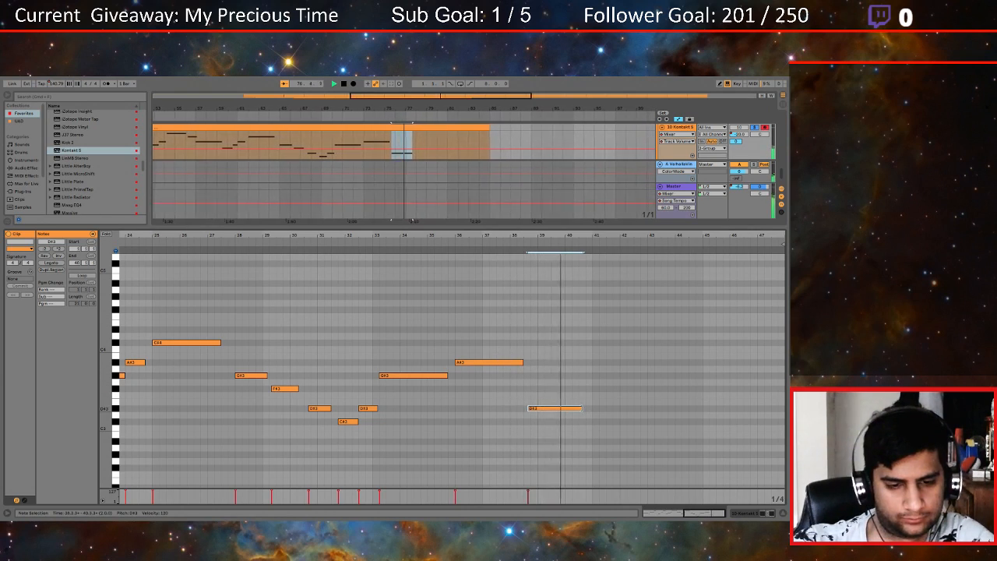
{"action": "key", "text": "space"}
{"action": "left_click_drag", "start_coordinate": [581, 408], "coordinate": [561, 408]}
Add a G#3 note about one and a half bars long right after the last D#3 note and adjust its timing against playback
{"action": "left_click", "coordinate": [568, 390]}
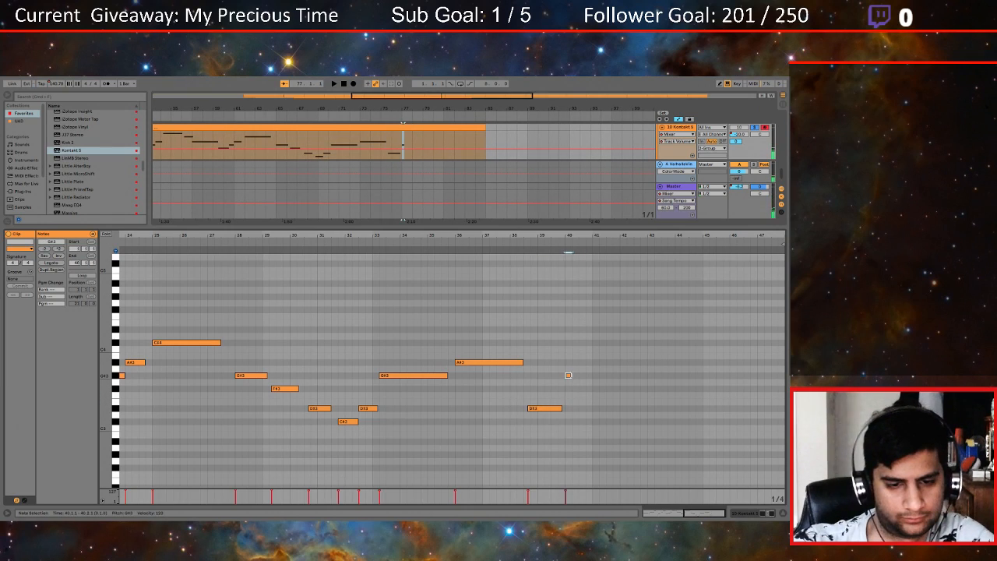
{"action": "left_click_drag", "start_coordinate": [569, 376], "coordinate": [630, 377]}
{"action": "left_click", "coordinate": [518, 243]}
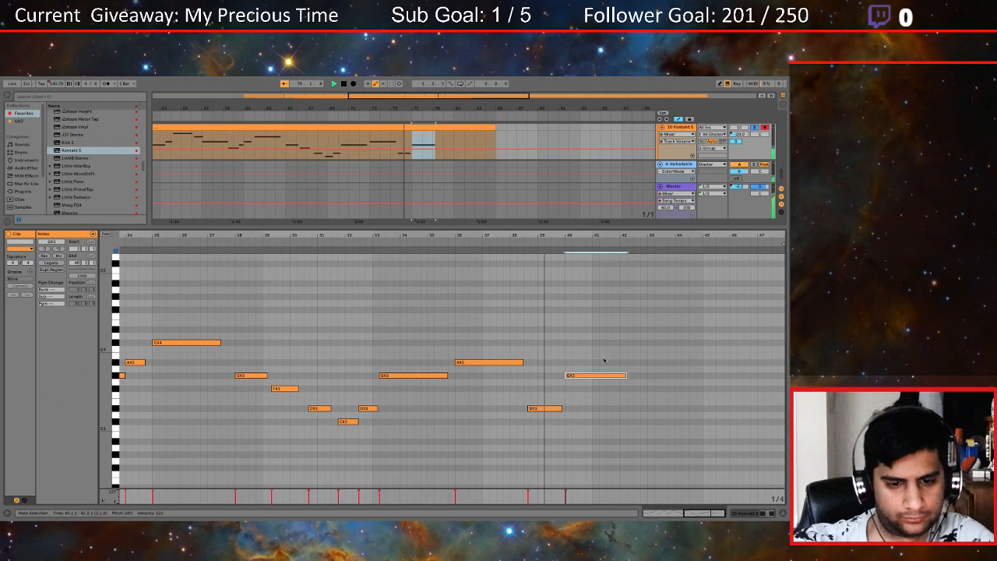
{"action": "left_click_drag", "start_coordinate": [591, 376], "coordinate": [589, 381]}
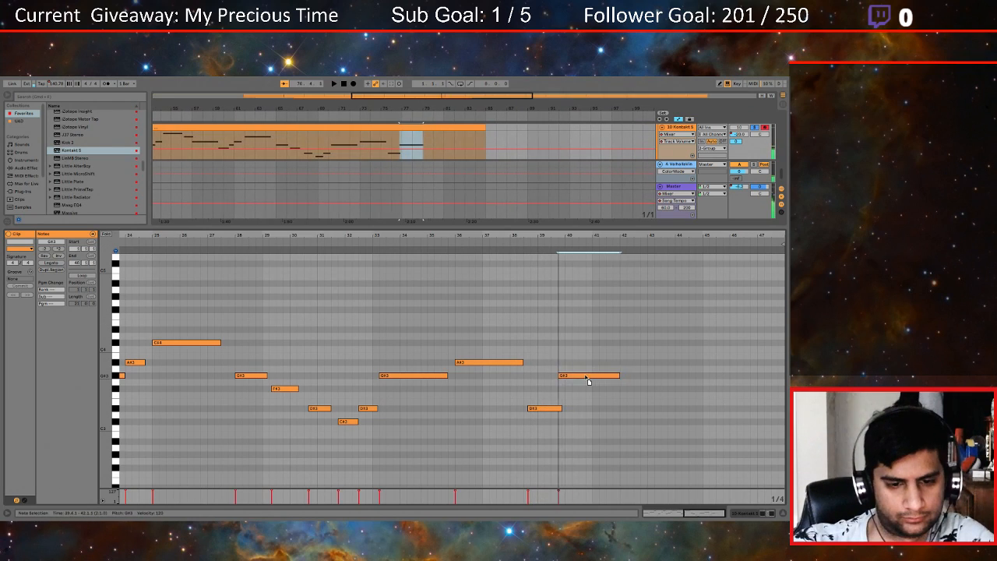
{"action": "left_click", "coordinate": [533, 249]}
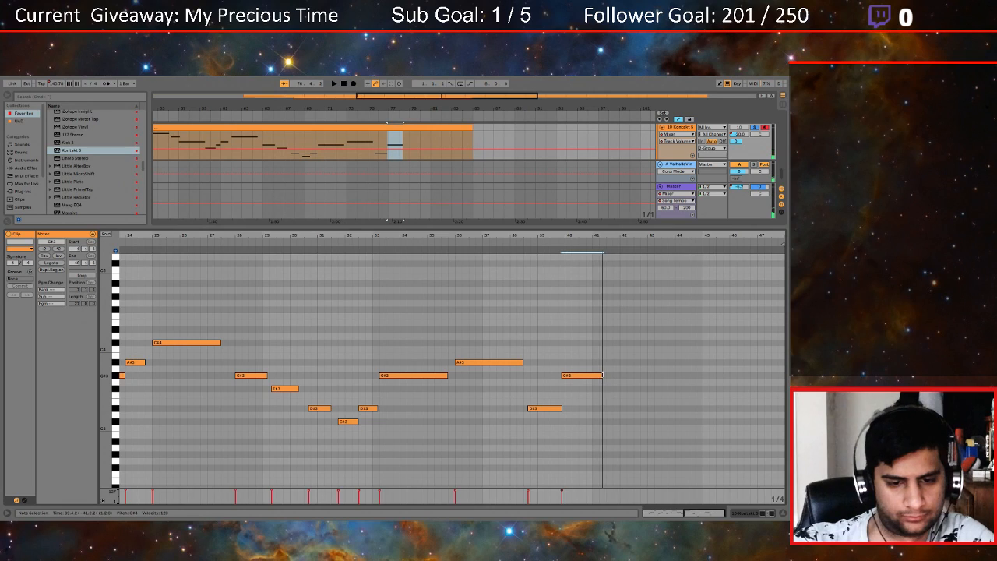
Add a half-bar F#3 note midway through bar 41, followed directly by an A#3 note about two and a half bars long
{"action": "left_click", "coordinate": [578, 242]}
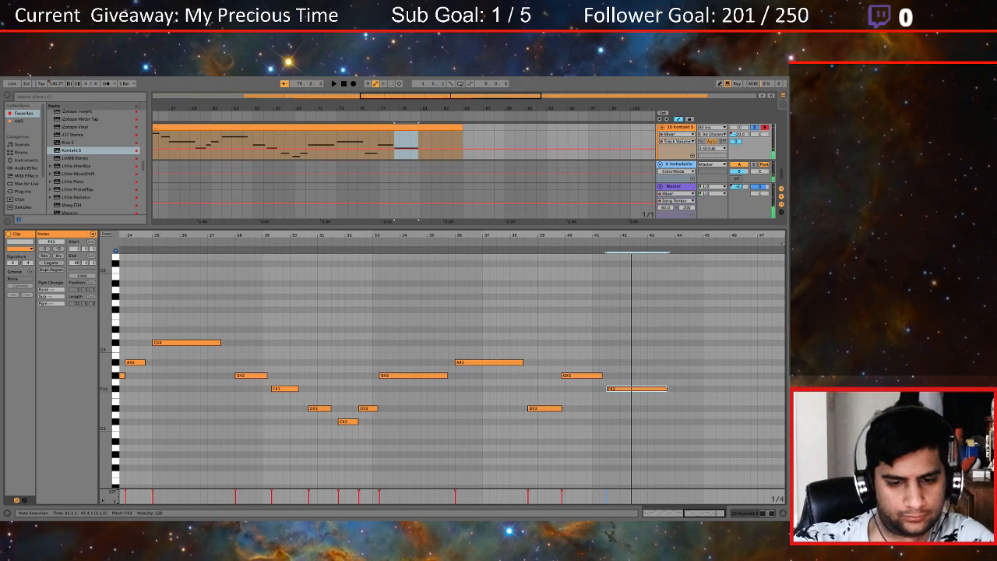
{"action": "left_click_drag", "start_coordinate": [667, 389], "coordinate": [620, 389]}
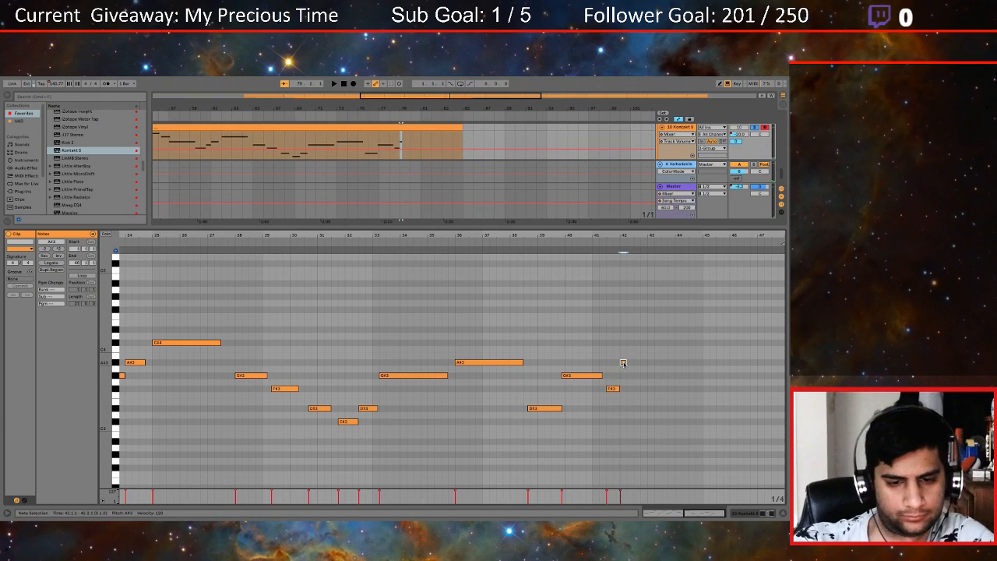
{"action": "left_click", "coordinate": [593, 250]}
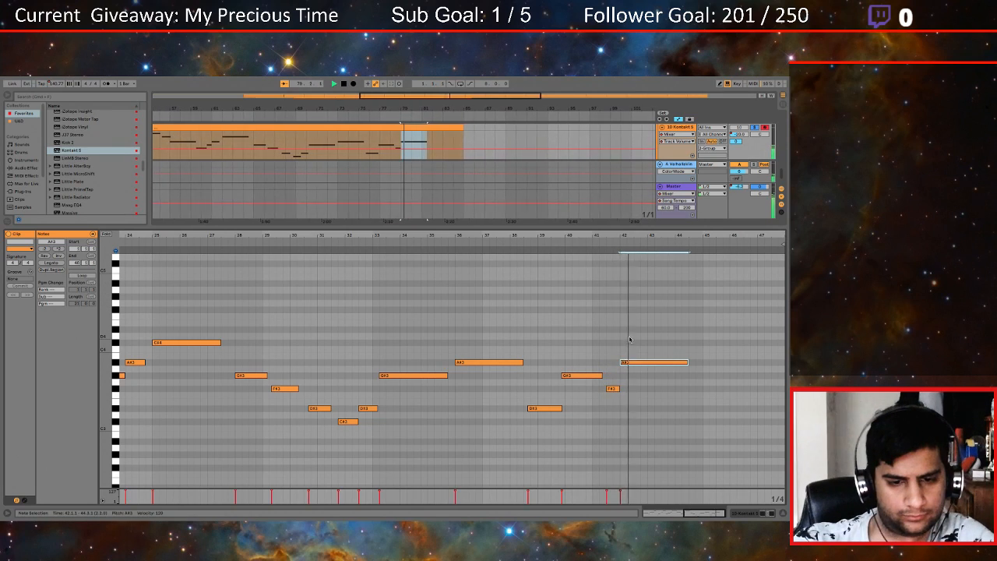
Shift the new F#3 note one beat earlier and the following A#3 note two beats earlier, checking both against playback
{"action": "left_click", "coordinate": [541, 243]}
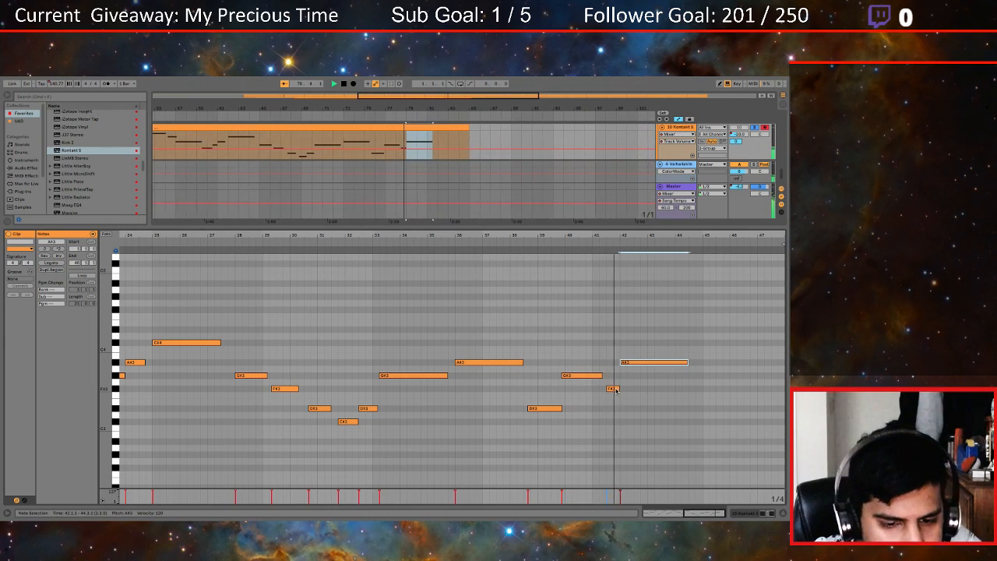
{"action": "left_click", "coordinate": [615, 389]}
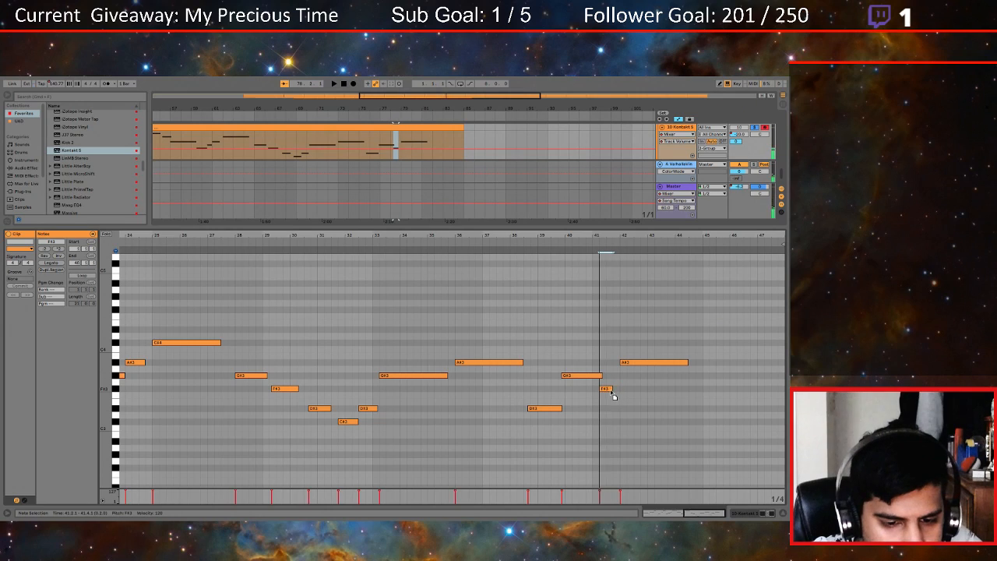
{"action": "left_click_drag", "start_coordinate": [631, 365], "coordinate": [625, 364]}
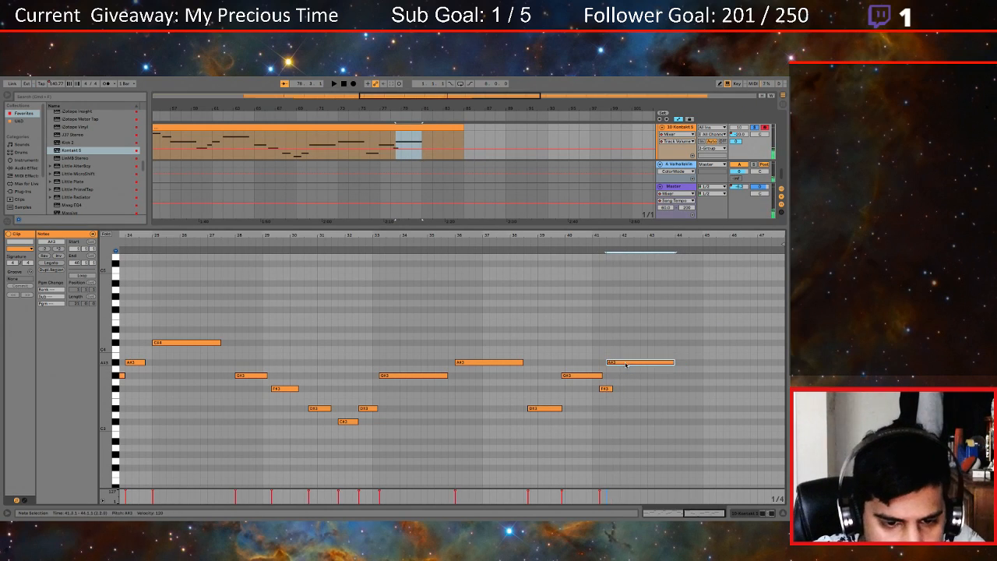
{"action": "left_click", "coordinate": [558, 241]}
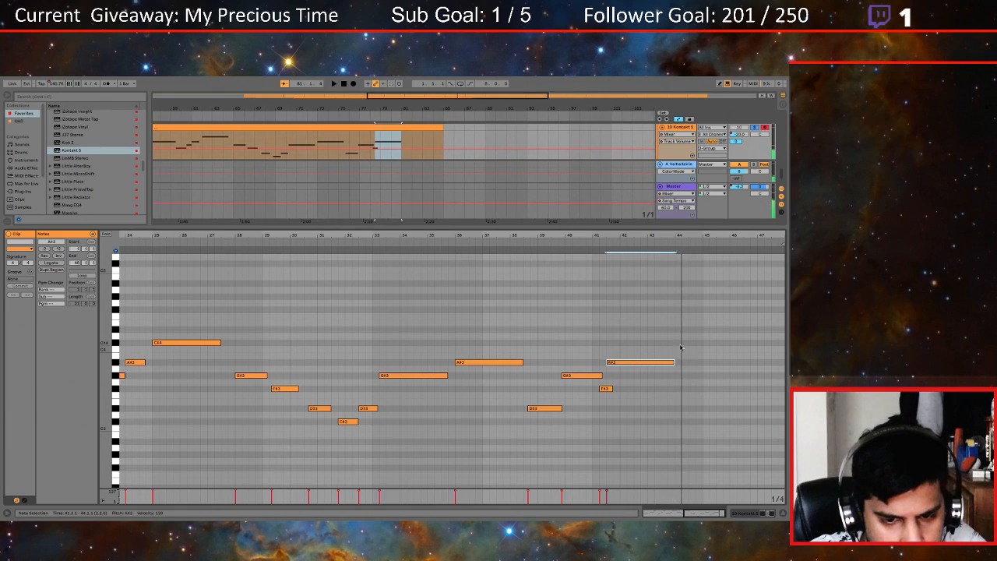
Add a D#4 note about one and a half bars long right after the last A#3 note and check it during playback
{"action": "left_click", "coordinate": [678, 343]}
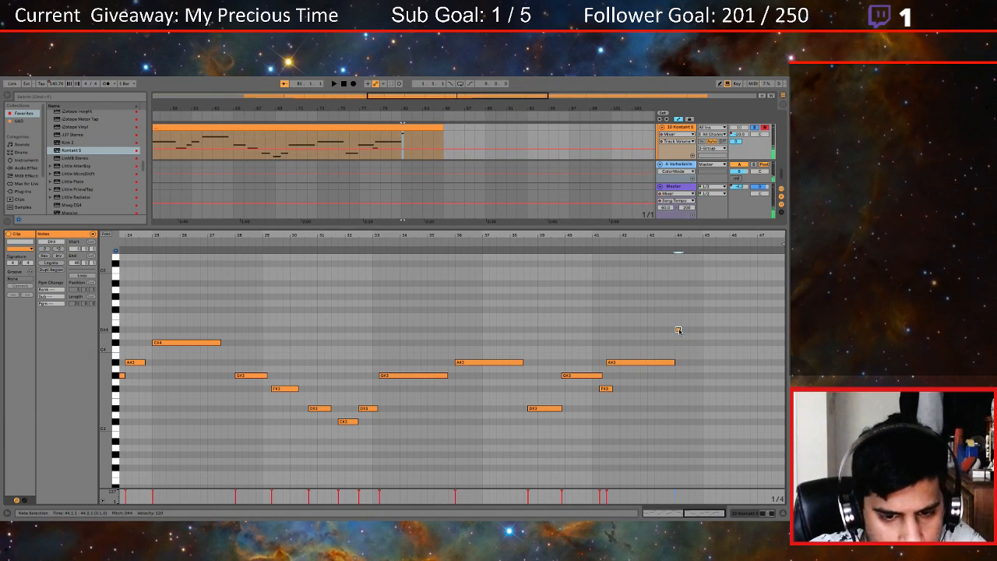
{"action": "scroll", "coordinate": [565, 334], "scroll_direction": "left", "scroll_amount": 10}
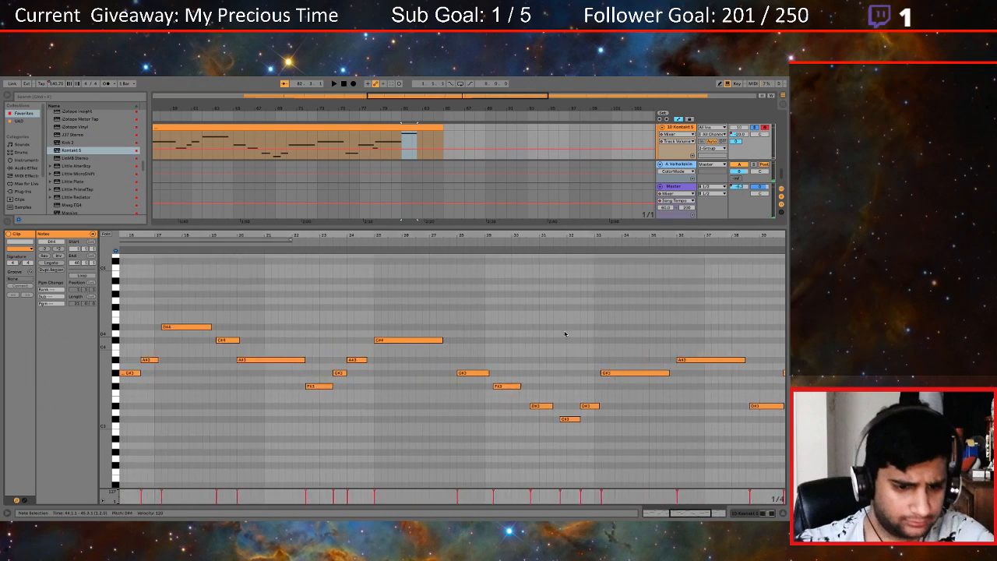
{"action": "scroll", "coordinate": [566, 334], "scroll_direction": "right", "scroll_amount": 10}
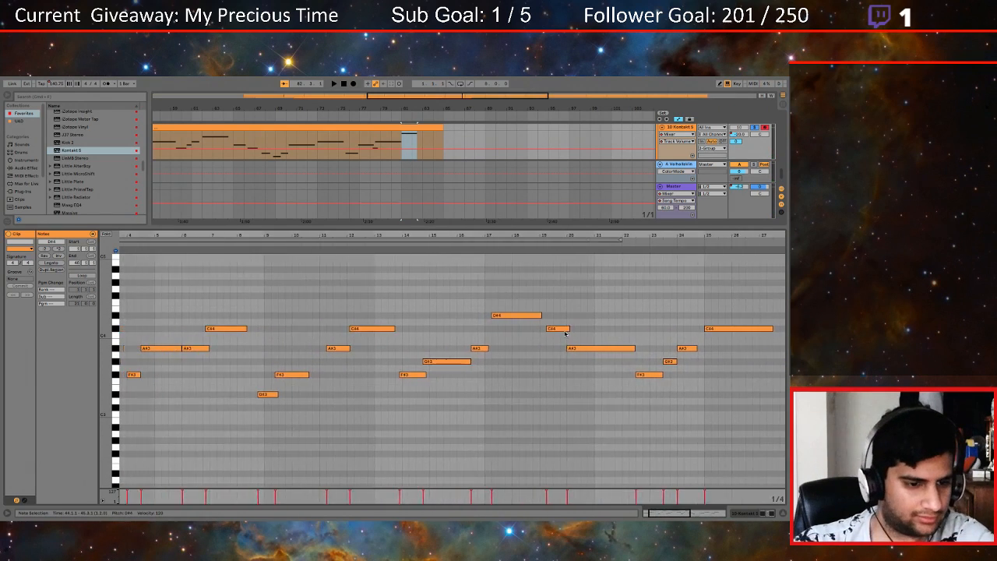
{"action": "key", "text": "Home"}
{"action": "left_click", "coordinate": [565, 315]}
{"action": "scroll", "coordinate": [563, 312], "scroll_direction": "right", "scroll_amount": 10}
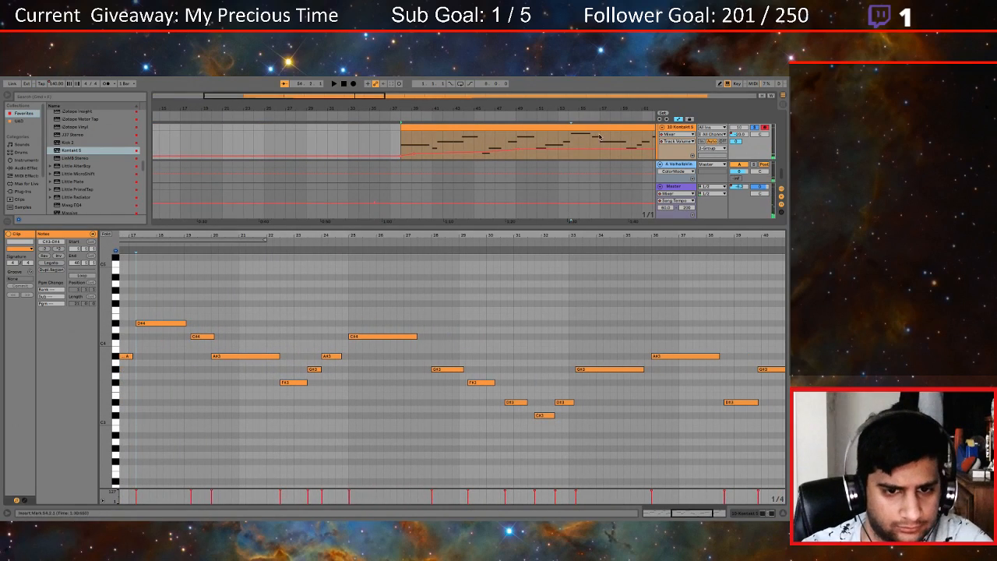
{"action": "scroll", "coordinate": [599, 137], "scroll_direction": "right", "scroll_amount": 10}
{"action": "key", "text": "space"}
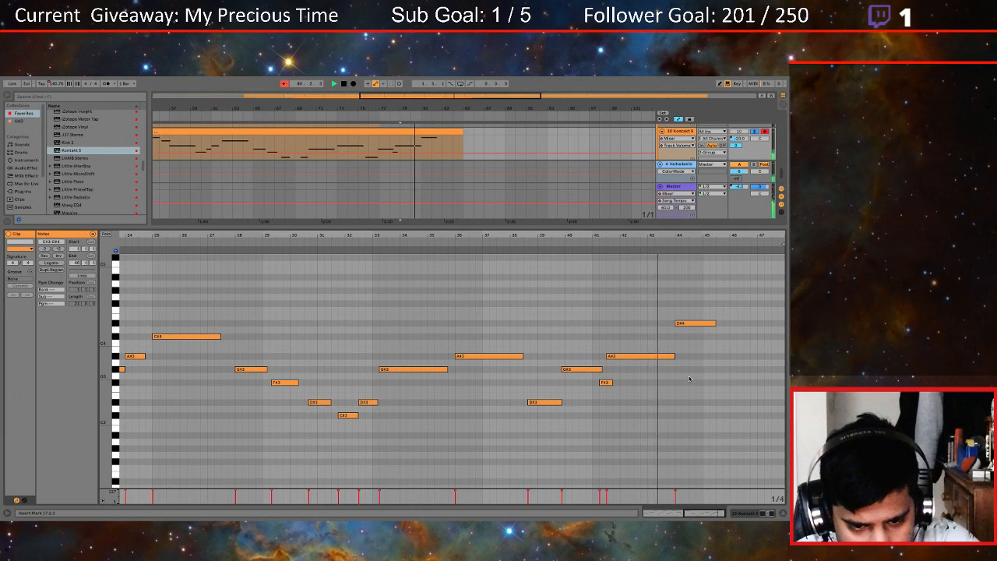
Move the last D#4 note one beat earlier and extend its end by about one beat
{"action": "left_click", "coordinate": [687, 324]}
{"action": "key", "text": "space"}
{"action": "left_click_drag", "start_coordinate": [687, 329], "coordinate": [681, 328]}
{"action": "left_click", "coordinate": [646, 241]}
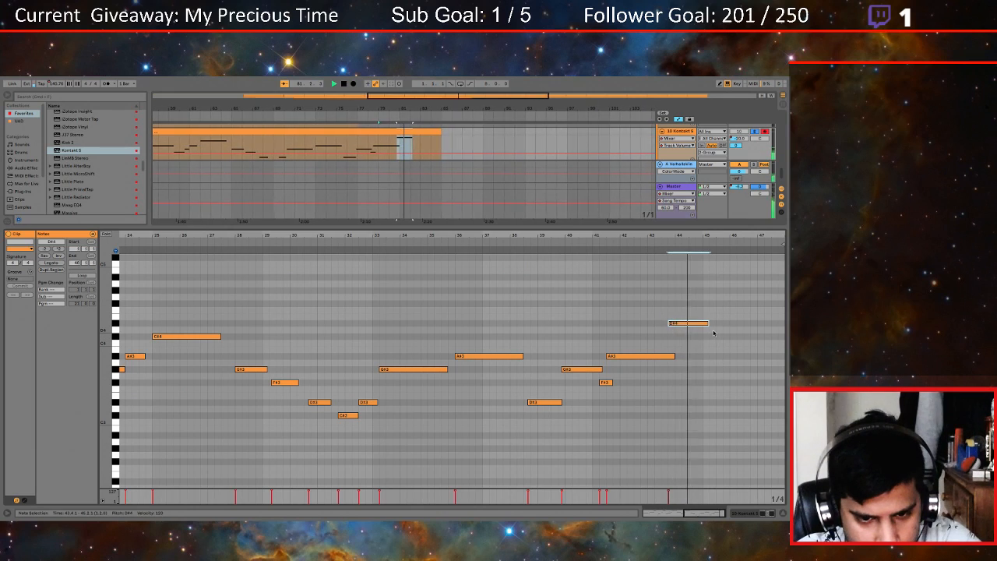
{"action": "left_click_drag", "start_coordinate": [708, 322], "coordinate": [716, 322]}
Add an F#4 note in bar 45 after the D#4, shift it one beat earlier and lengthen it to about one and a quarter bars
{"action": "double_click", "coordinate": [719, 304]}
{"action": "key", "text": "space"}
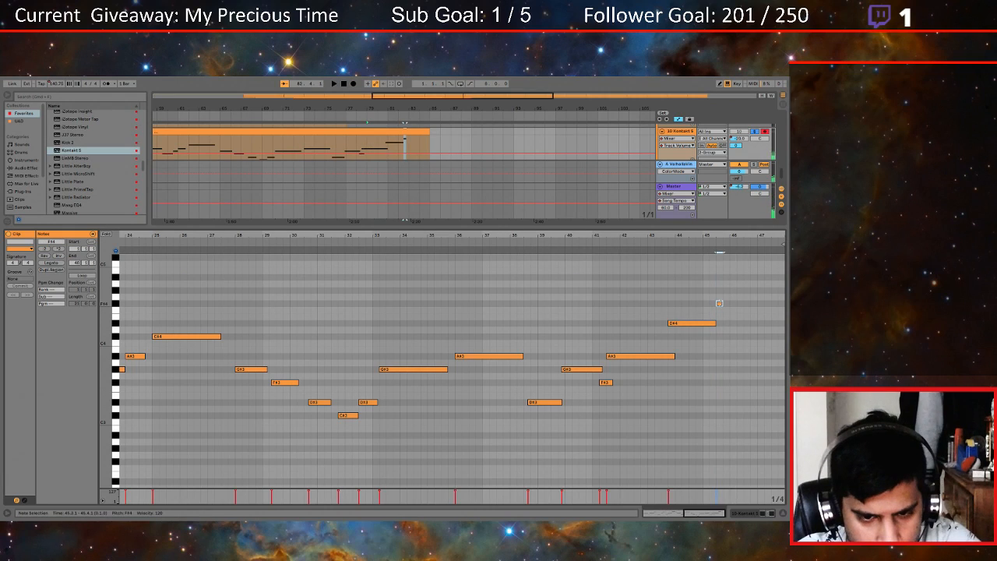
{"action": "key", "text": "space"}
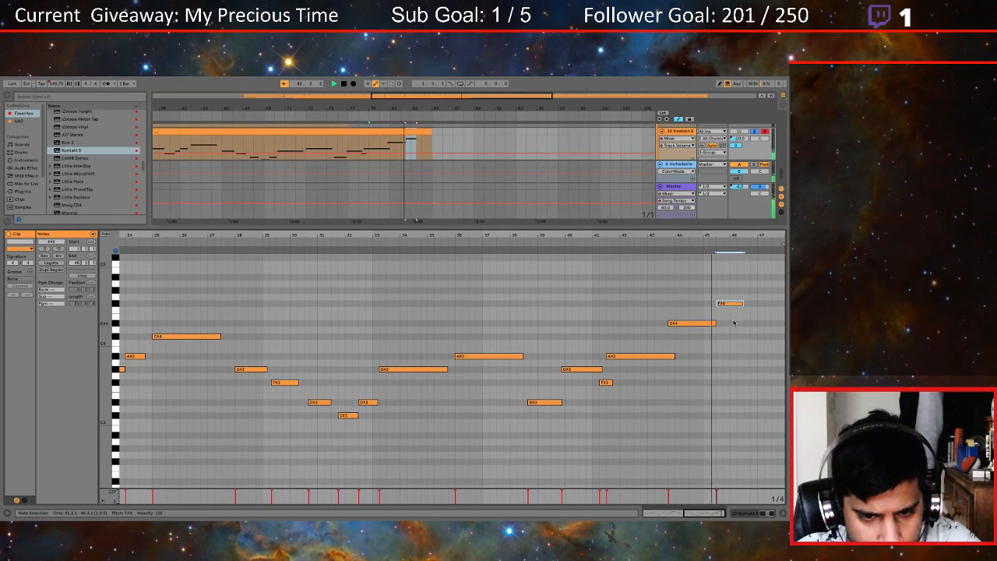
{"action": "left_click_drag", "start_coordinate": [724, 303], "coordinate": [725, 308]}
{"action": "key", "text": "space"}
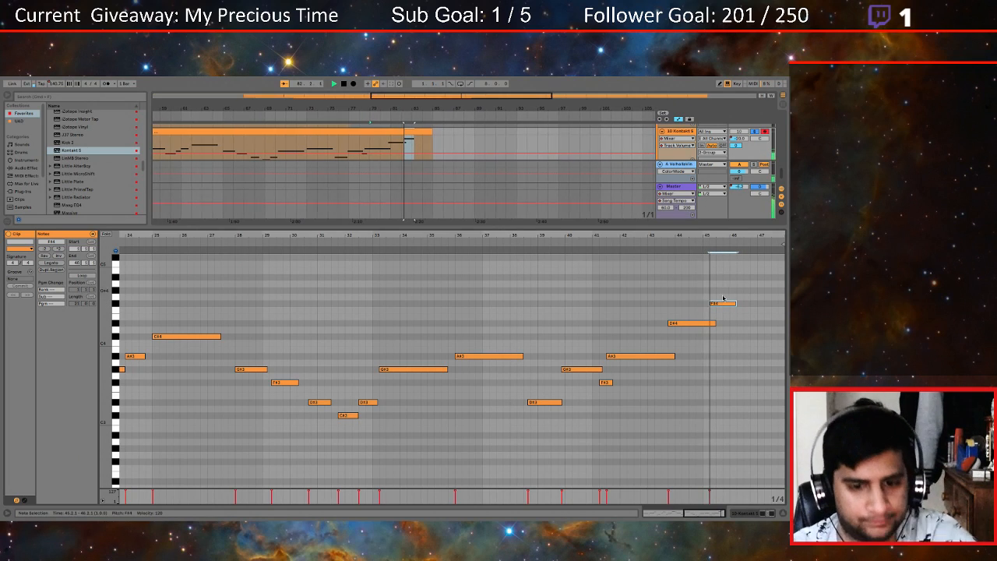
{"action": "left_click_drag", "start_coordinate": [735, 305], "coordinate": [743, 305]}
{"action": "key", "text": "space"}
{"action": "scroll", "coordinate": [784, 354], "scroll_direction": "up", "scroll_amount": 1}
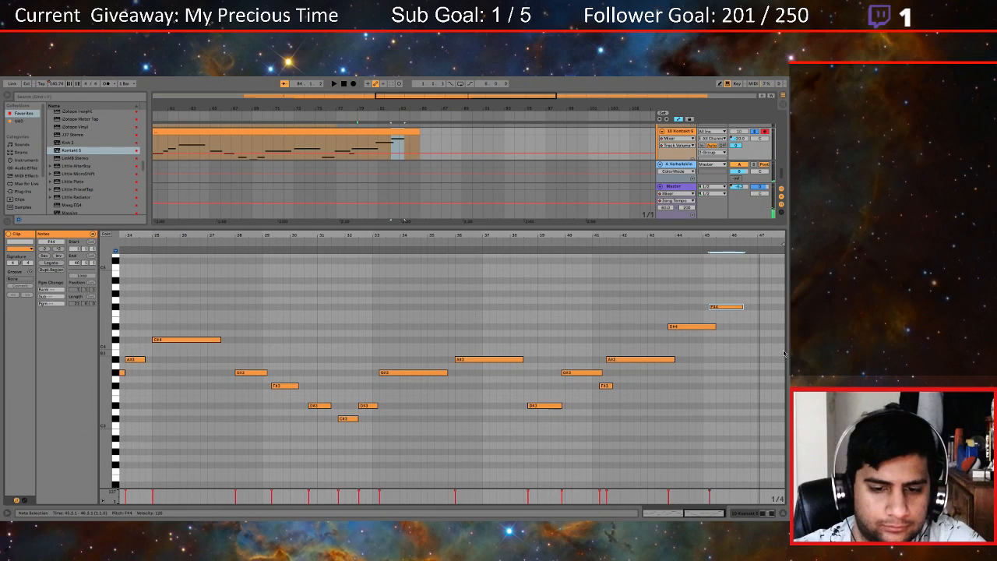
Add a D#3 note about three beats long right after the F#4 note in bar 46, checking its length against playback
{"action": "left_click", "coordinate": [710, 247]}
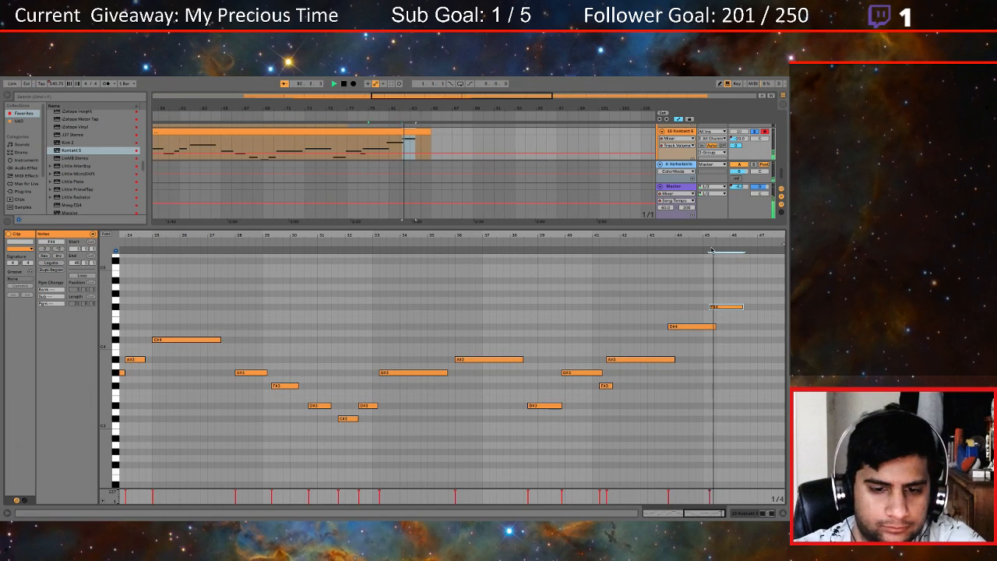
{"action": "double_click", "coordinate": [746, 386]}
{"action": "left_click_drag", "start_coordinate": [748, 387], "coordinate": [751, 411]}
{"action": "left_click", "coordinate": [732, 267]}
{"action": "key", "text": "space"}
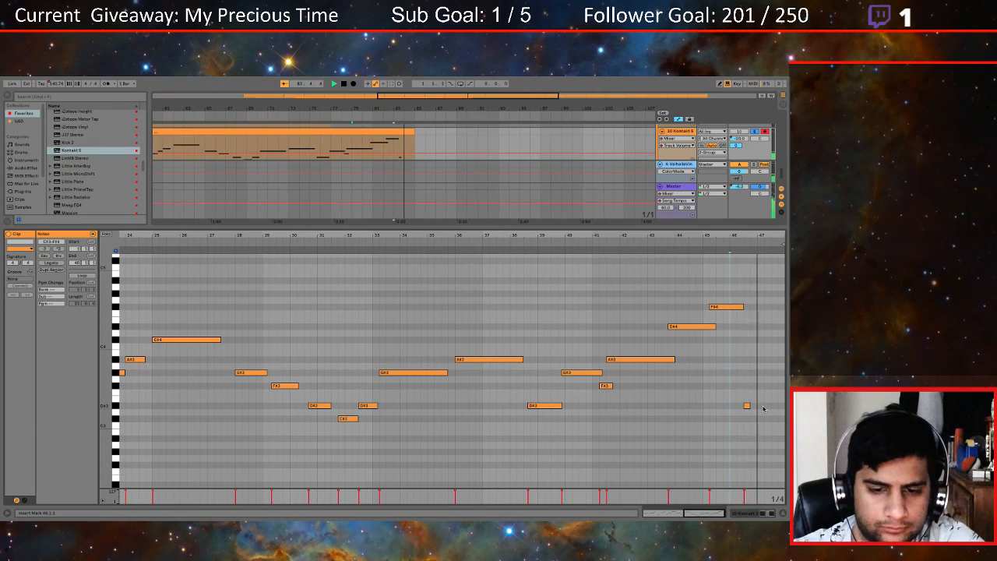
{"action": "scroll", "coordinate": [763, 408], "scroll_direction": "down", "scroll_amount": 1}
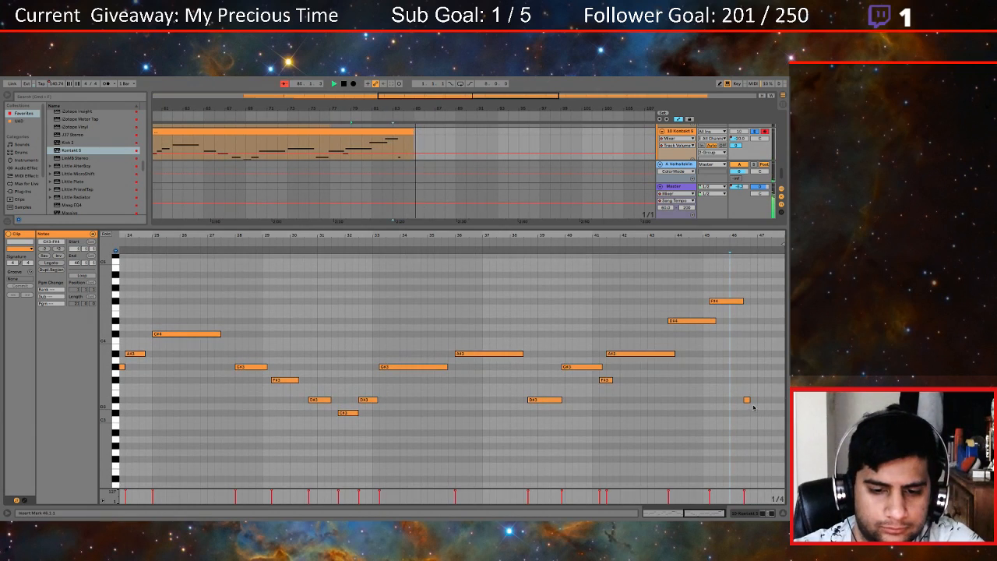
{"action": "left_click_drag", "start_coordinate": [749, 399], "coordinate": [764, 400]}
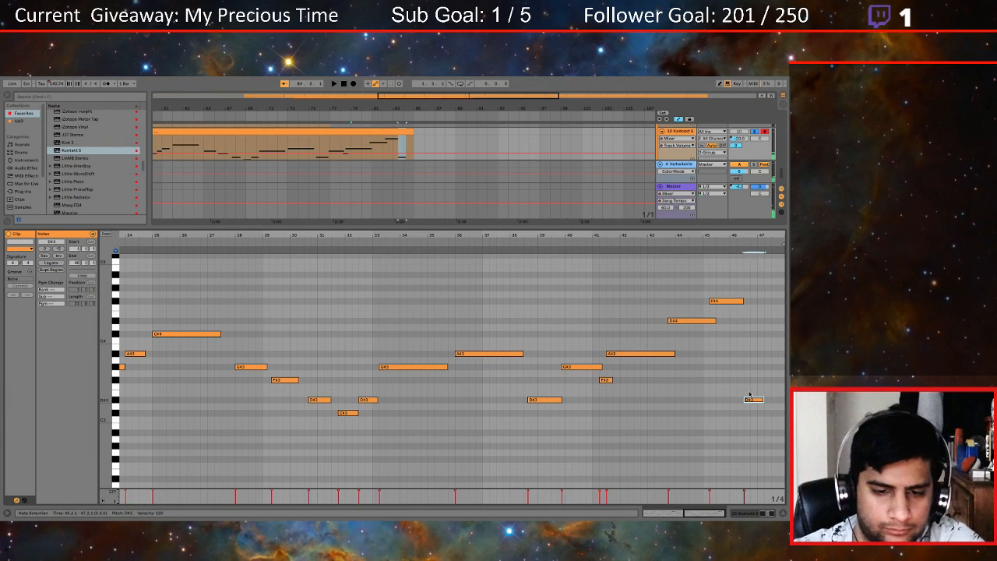
Play the arrangement with the whole 10 Kontakt melody in view
{"action": "left_click_drag", "start_coordinate": [603, 232], "coordinate": [691, 234]}
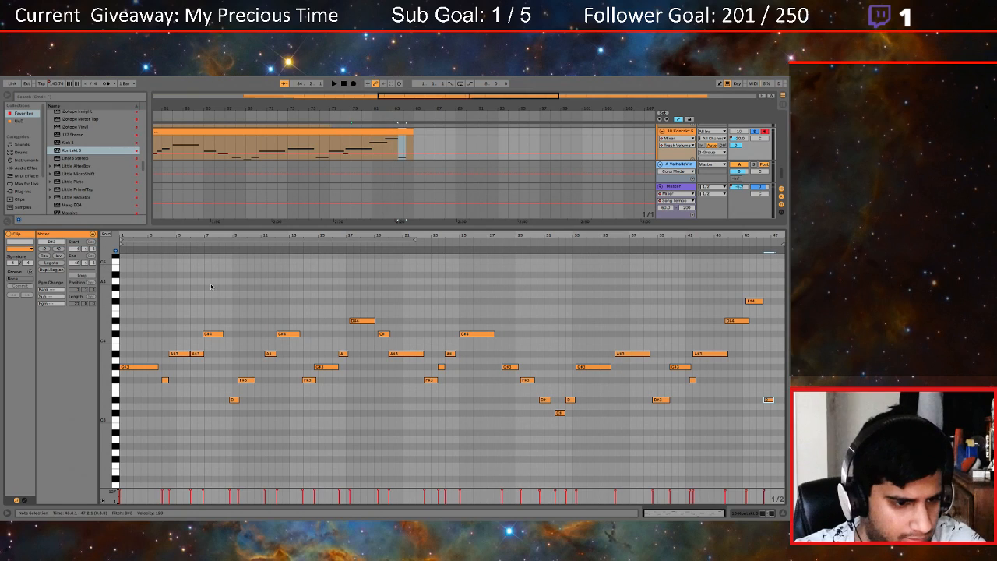
{"action": "key", "text": "space"}
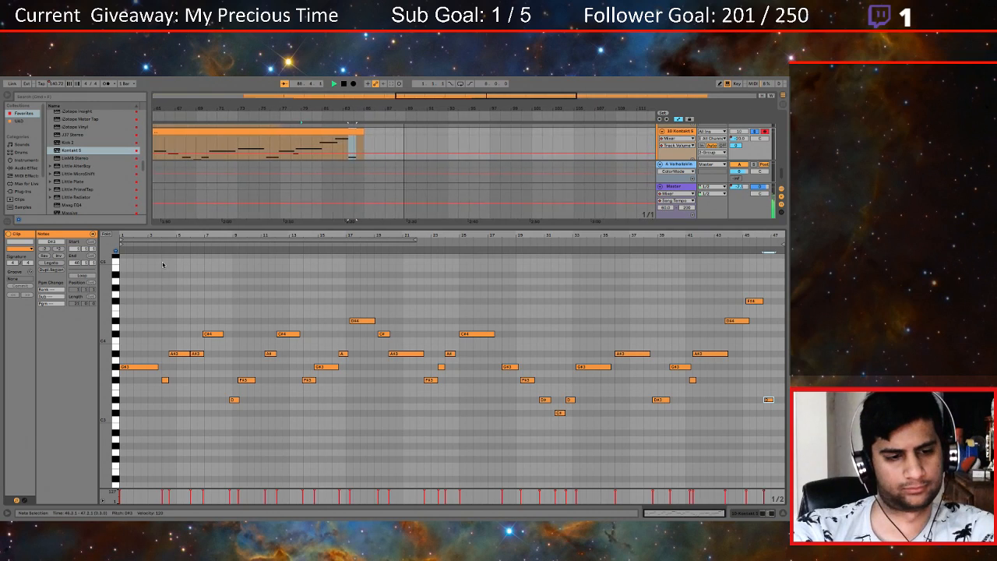
{"action": "key", "text": "space"}
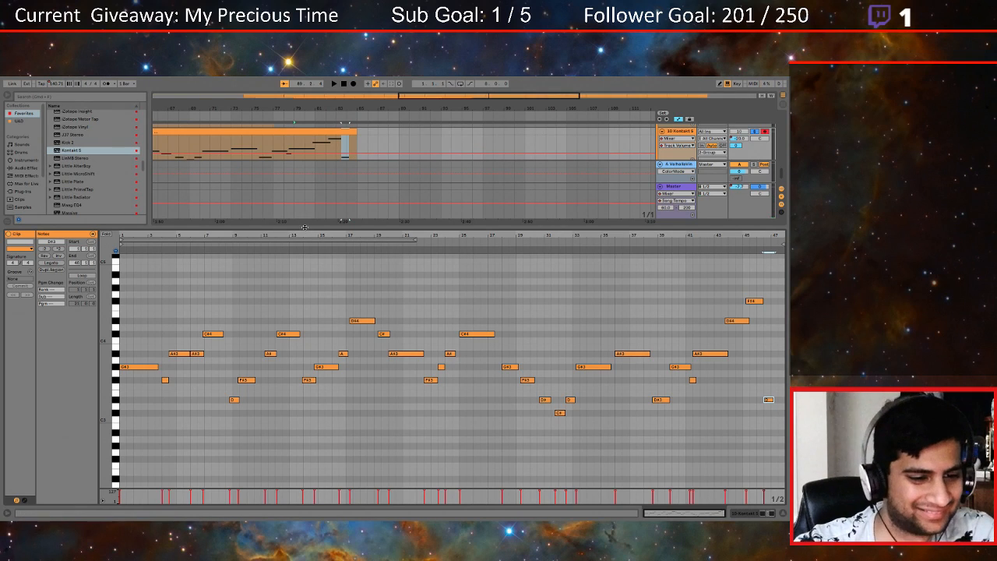
Extend the looped 9 Kontakt clip past the end of the 10 Kontakt melody clip and check it in playback
{"action": "left_click_drag", "start_coordinate": [305, 227], "coordinate": [308, 300]}
{"action": "scroll", "coordinate": [325, 210], "scroll_direction": "up", "scroll_amount": 3}
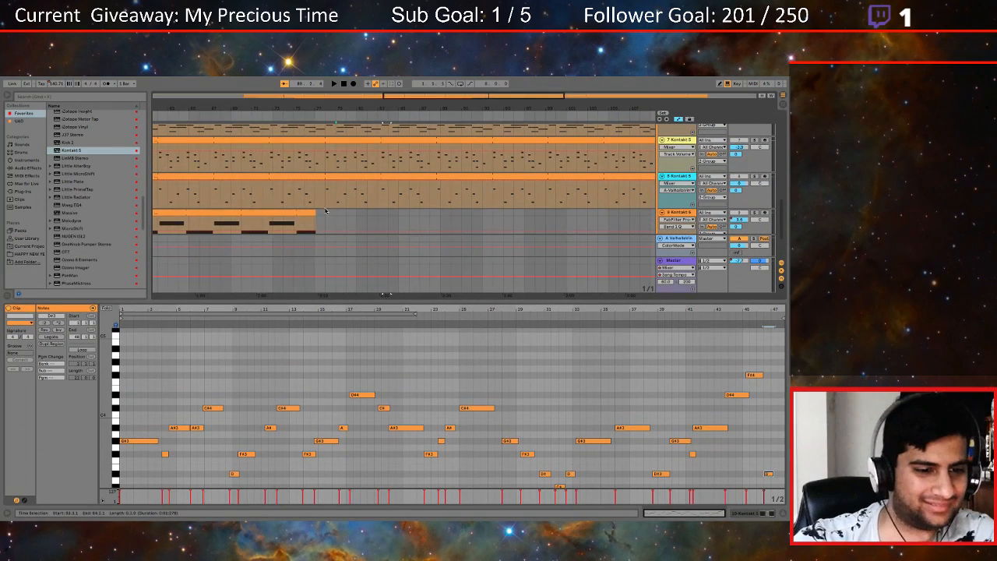
{"action": "left_click_drag", "start_coordinate": [315, 212], "coordinate": [461, 213]}
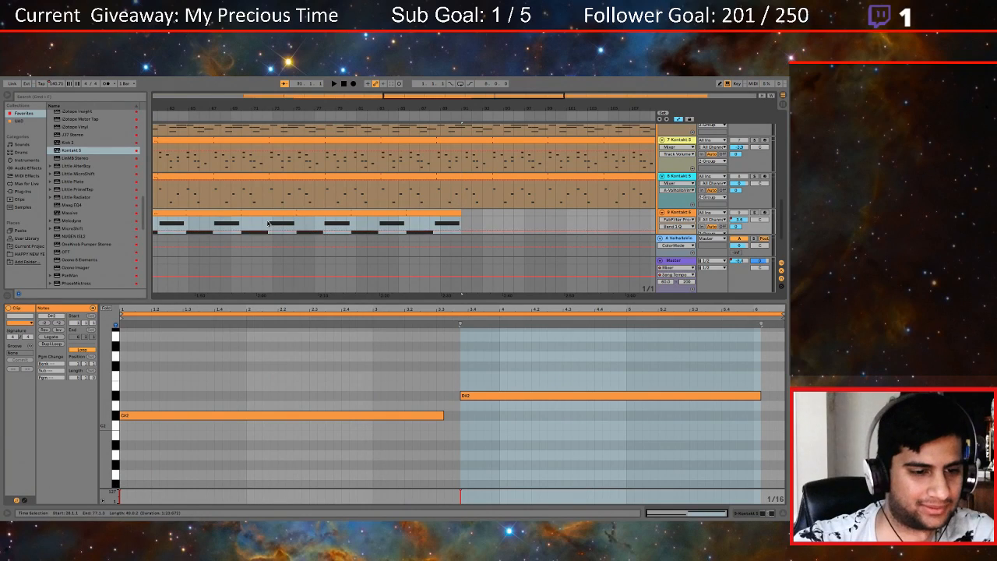
{"action": "key", "text": "space"}
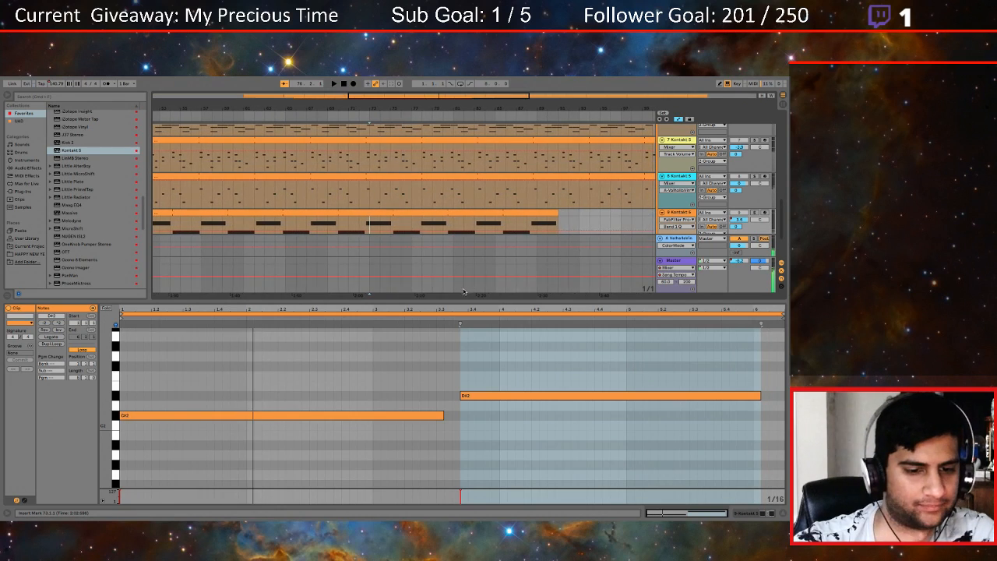
Enlarge the arrangement, turn off solo on the 10 Kontakt track and play all tracks from just before its clip
{"action": "left_click_drag", "start_coordinate": [460, 300], "coordinate": [459, 424]}
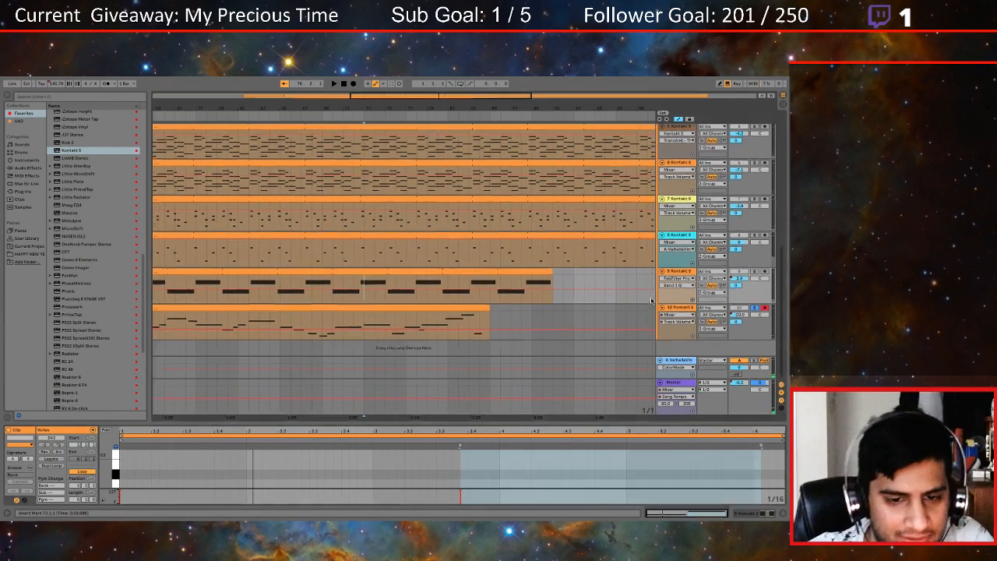
{"action": "scroll", "coordinate": [651, 302], "scroll_direction": "left", "scroll_amount": 10}
{"action": "left_click", "coordinate": [755, 320]}
{"action": "left_click", "coordinate": [755, 314]}
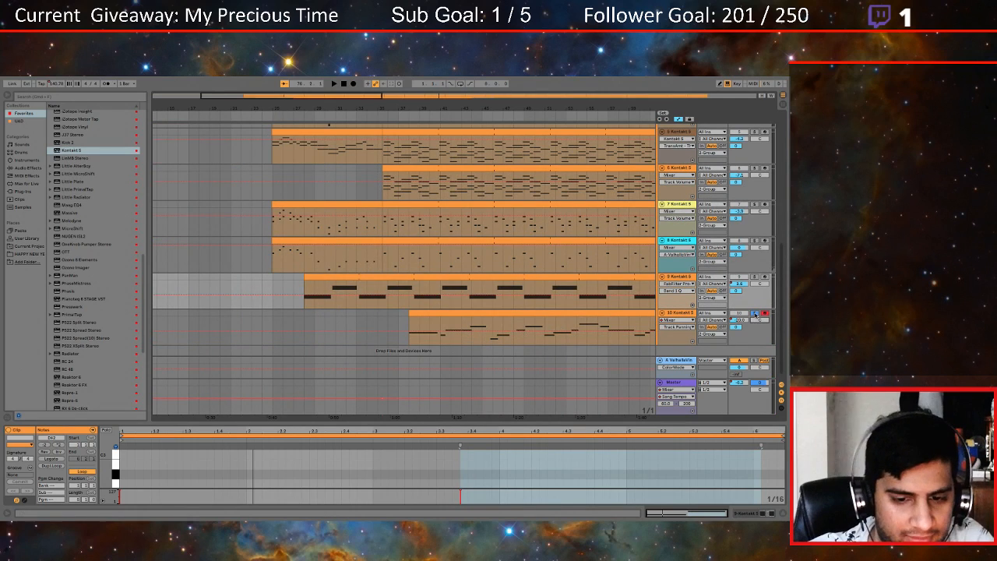
{"action": "left_click", "coordinate": [404, 323]}
{"action": "key", "text": "space"}
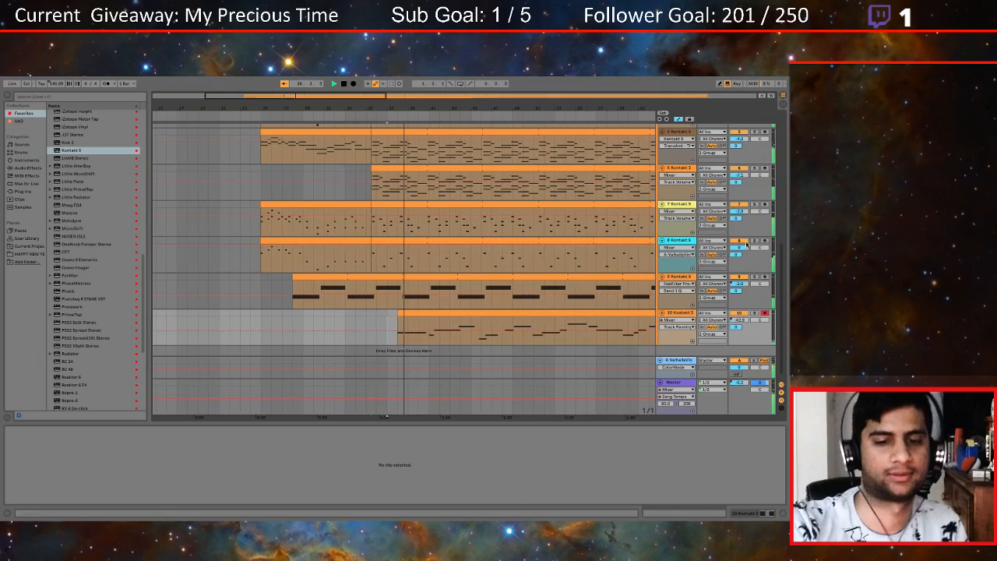
Automate the 10 Kontakt track volume to rise gradually from the clip's start toward its end, and play it from bar 37
{"action": "scroll", "coordinate": [737, 315], "scroll_direction": "down", "scroll_amount": 1}
{"action": "scroll", "coordinate": [737, 316], "scroll_direction": "right", "scroll_amount": 1}
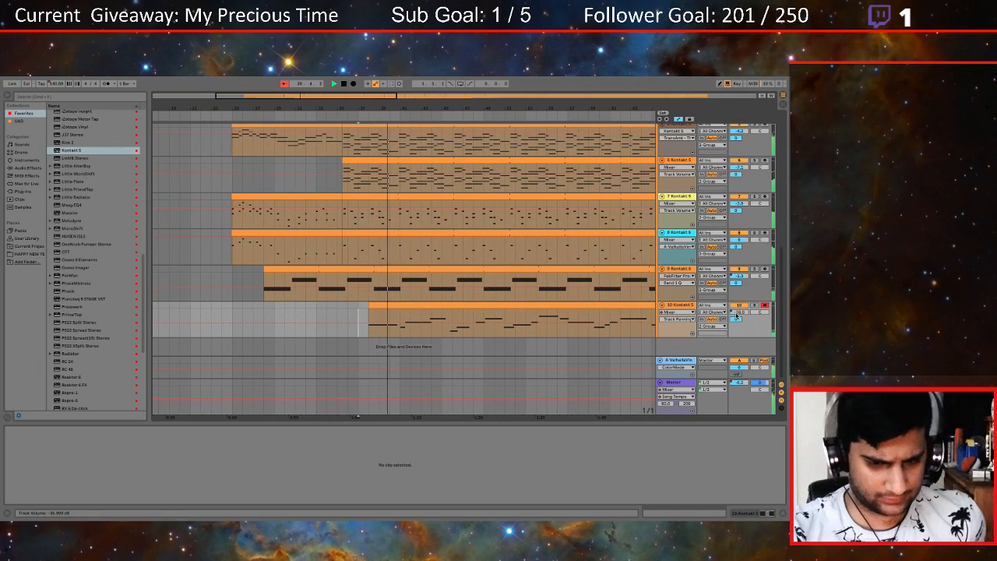
{"action": "scroll", "coordinate": [530, 304], "scroll_direction": "right", "scroll_amount": 8}
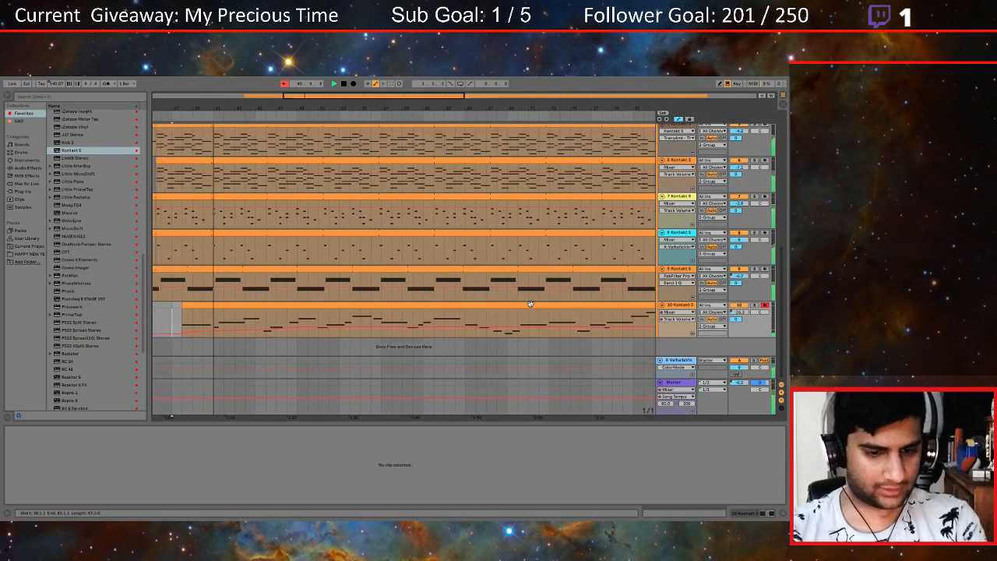
{"action": "scroll", "coordinate": [530, 304], "scroll_direction": "right", "scroll_amount": 2}
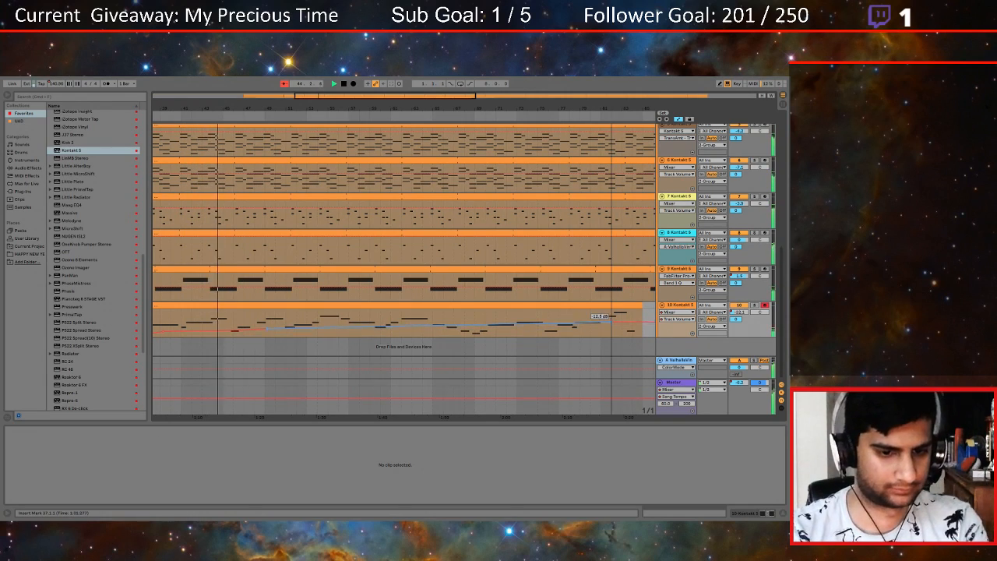
{"action": "key", "text": "x"}
{"action": "key", "text": "space"}
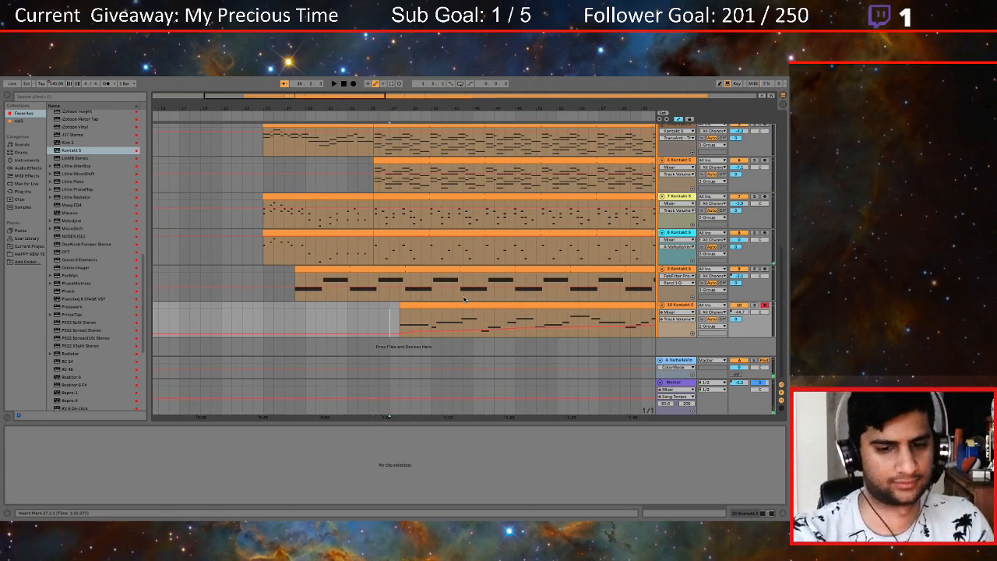
{"action": "key", "text": "space"}
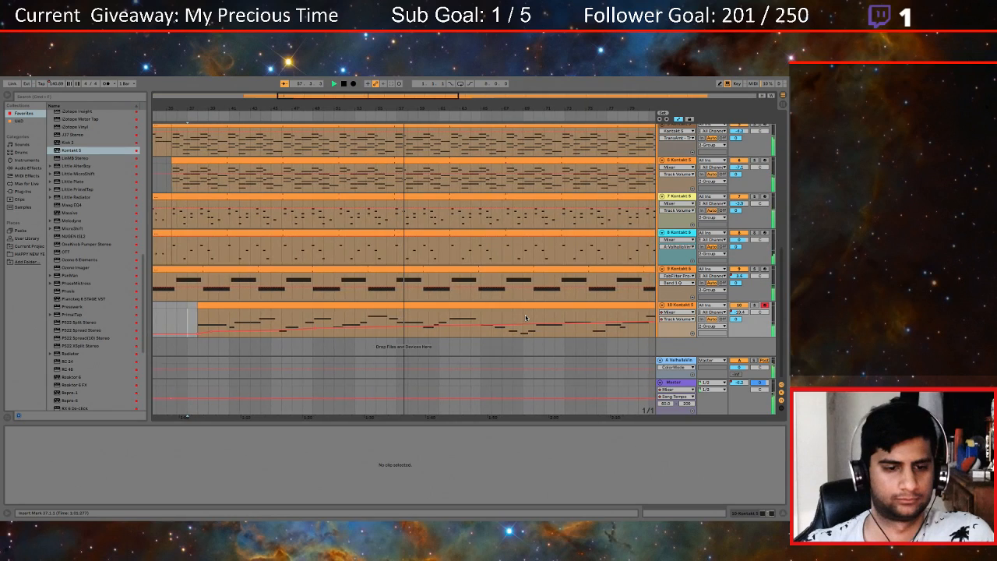
Open the Kontakt instrument on the 10 Kontakt track to inspect the STRINGS Section 2A sound's envelope settings, then close it
{"action": "double_click", "coordinate": [682, 306]}
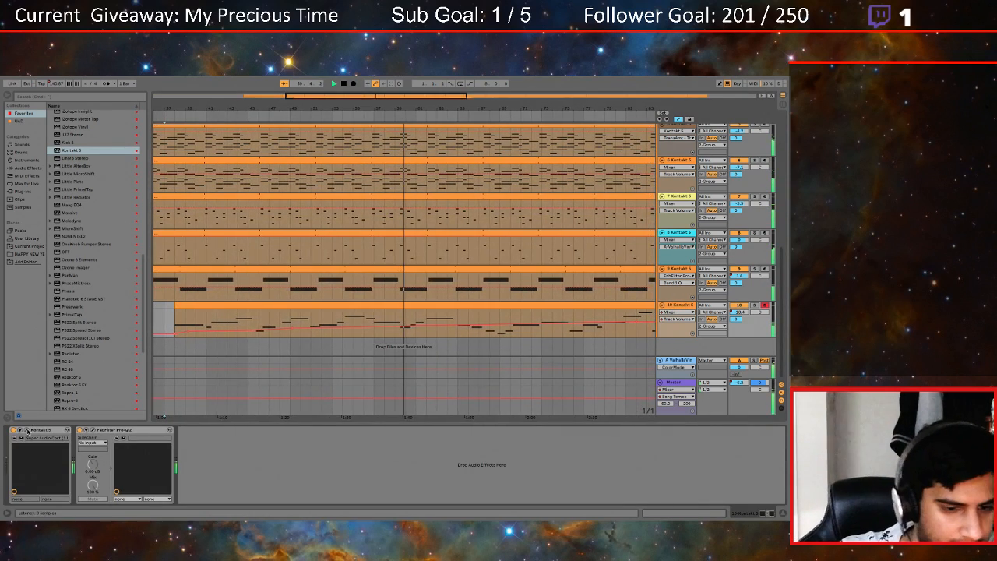
{"action": "left_click", "coordinate": [27, 430]}
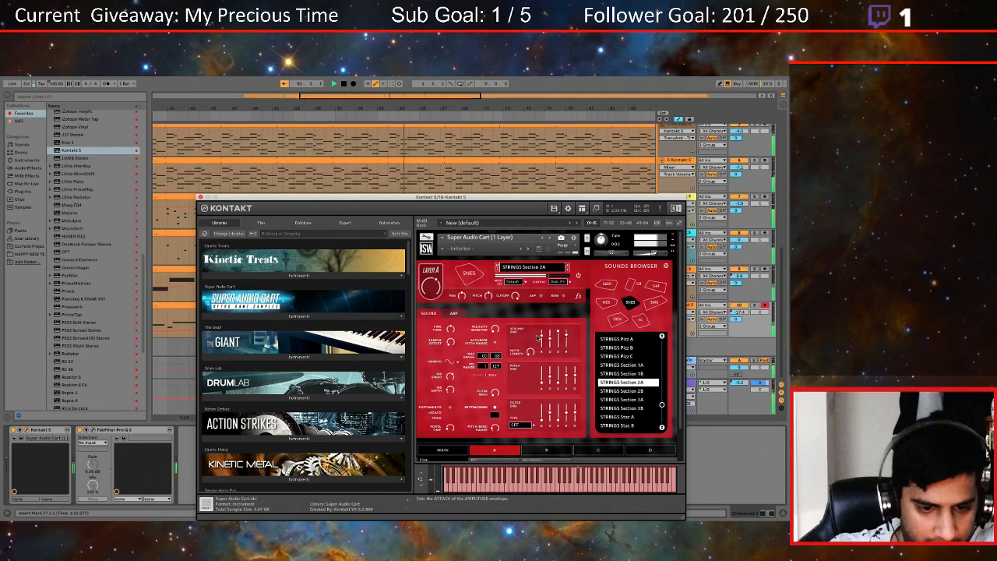
{"action": "left_click", "coordinate": [200, 198]}
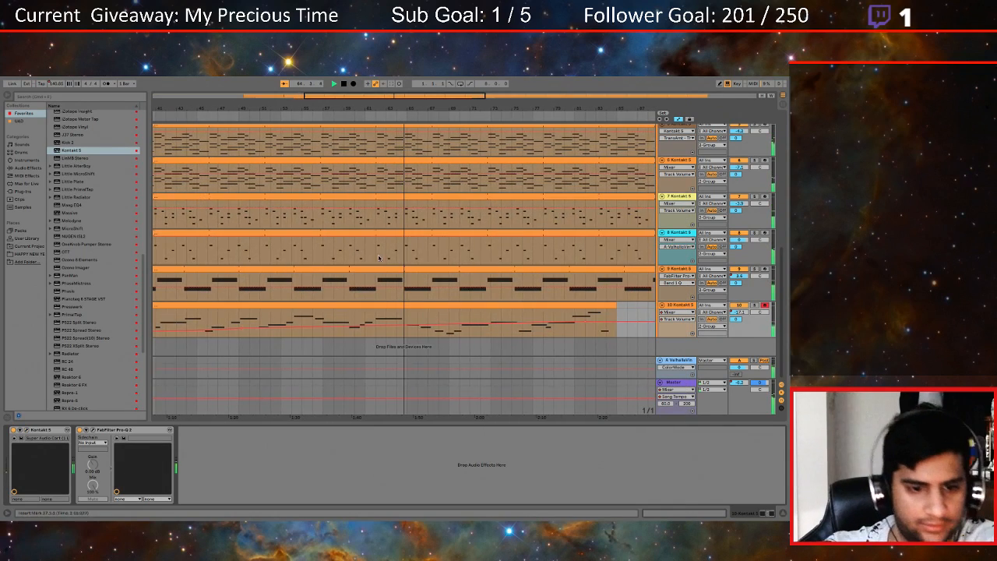